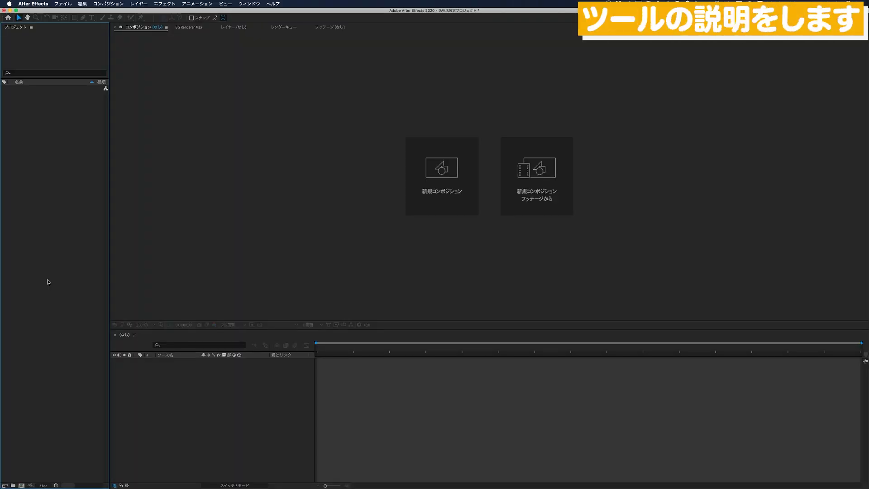
- Create コンポ 1 from the HDTV 1080 29.97 preset with a 30-second non-drop duration
{"action": "key", "text": "super+n"}
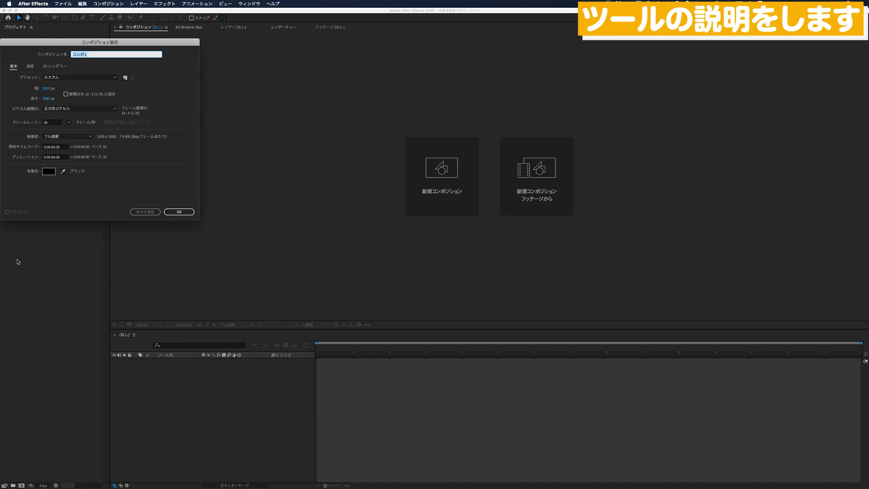
{"action": "left_click_drag", "start_coordinate": [95, 44], "coordinate": [255, 108]}
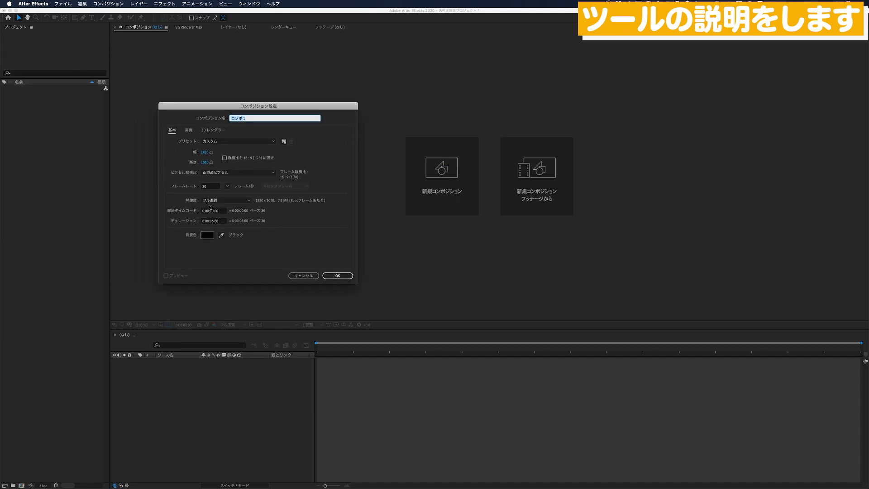
{"action": "left_click", "coordinate": [220, 141]}
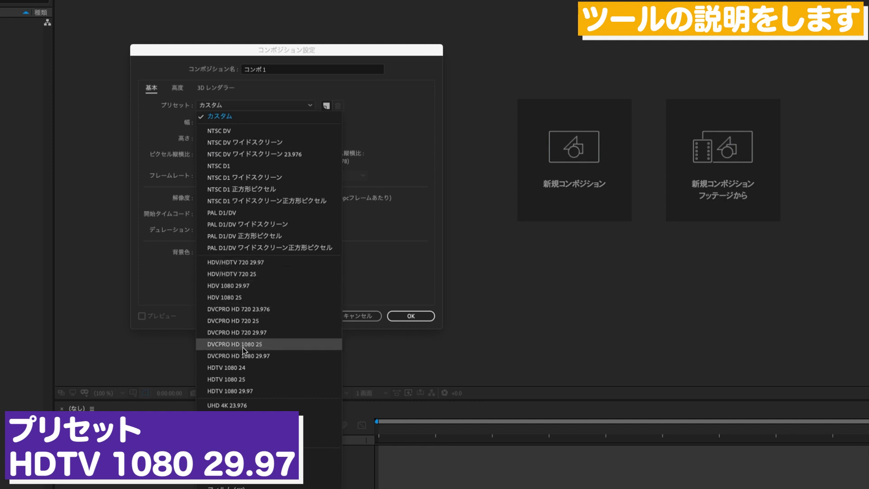
{"action": "left_click", "coordinate": [254, 393]}
{"action": "left_click", "coordinate": [230, 231]}
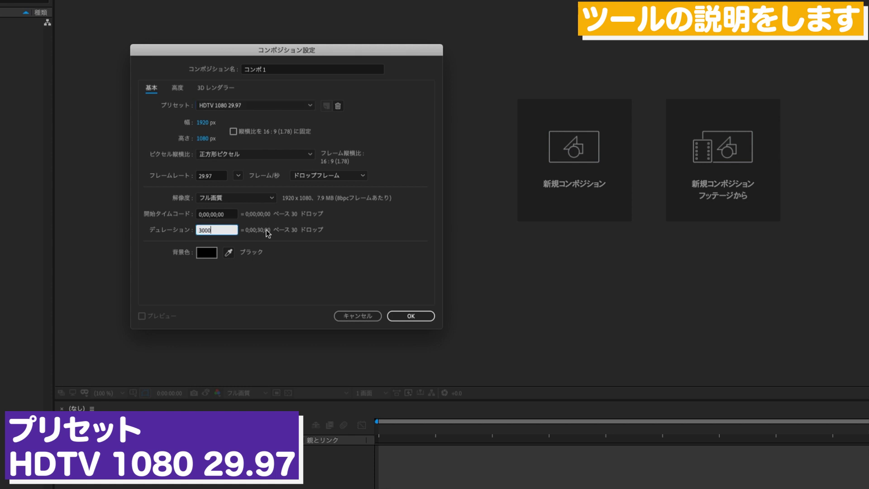
{"action": "left_click", "coordinate": [339, 177]}
{"action": "left_click", "coordinate": [338, 194]}
{"action": "left_click", "coordinate": [410, 316]}
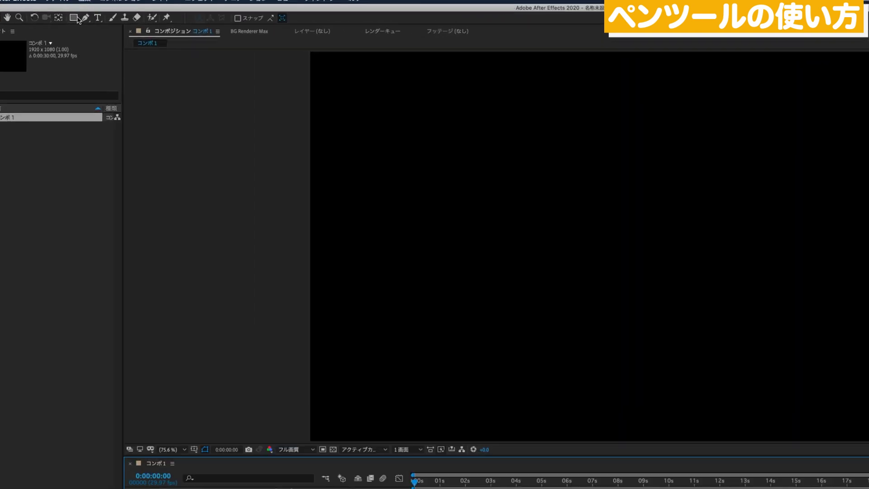
- Draw a closed triangle path across the composition with the Pen tool
{"action": "left_click", "coordinate": [89, 18]}
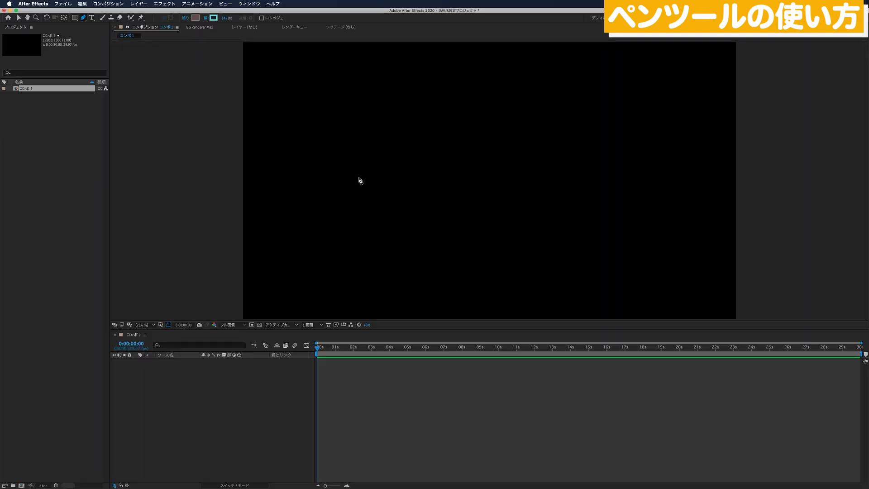
{"action": "left_click", "coordinate": [297, 187]}
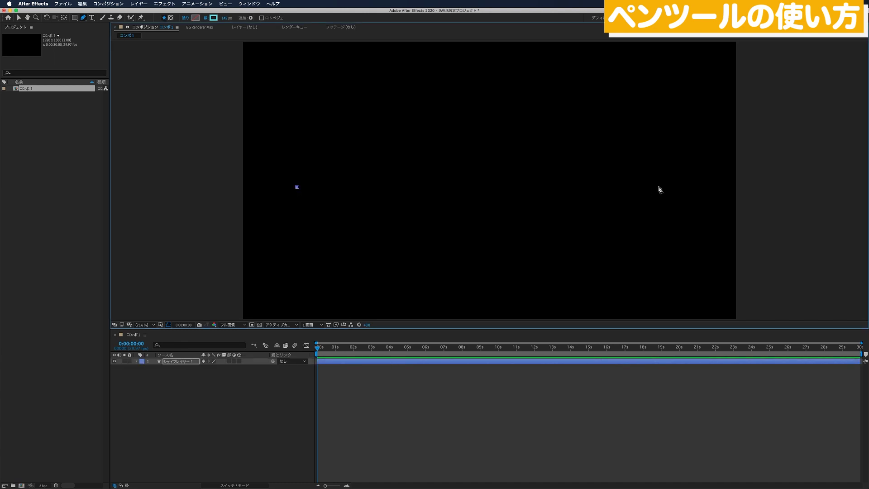
{"action": "left_click", "coordinate": [674, 184]}
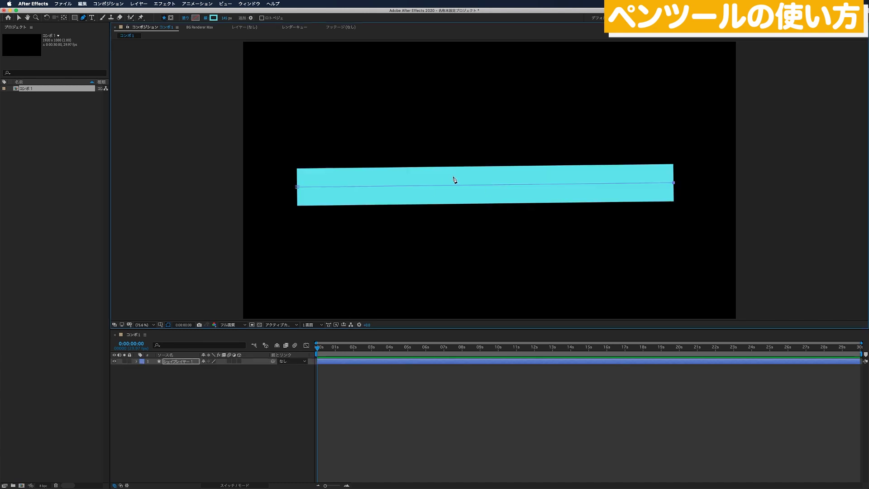
{"action": "left_click", "coordinate": [487, 129]}
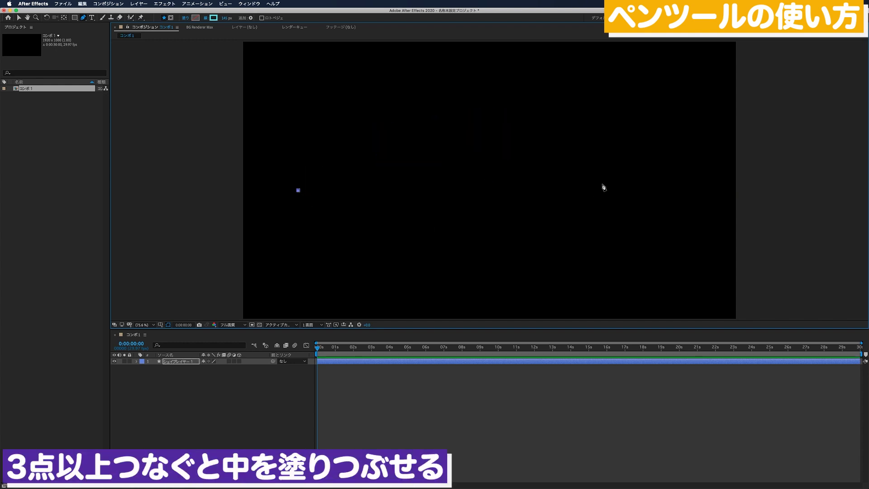
{"action": "left_click", "coordinate": [299, 191]}
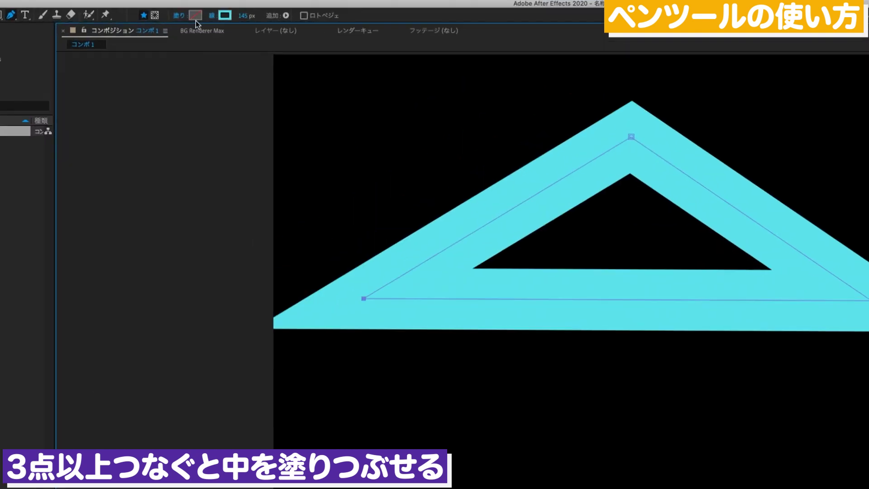
- Give the triangle a gold fill colour, B9A149
{"action": "left_click", "coordinate": [196, 16]}
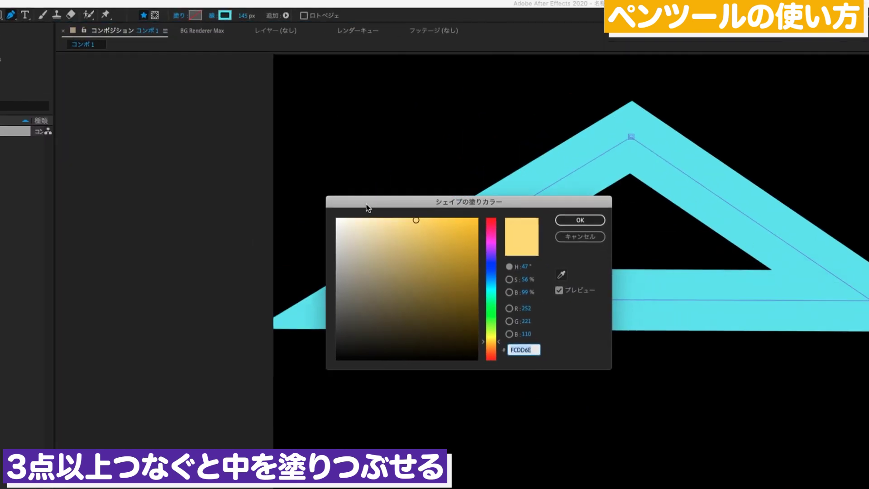
{"action": "left_click_drag", "start_coordinate": [426, 266], "coordinate": [424, 256]}
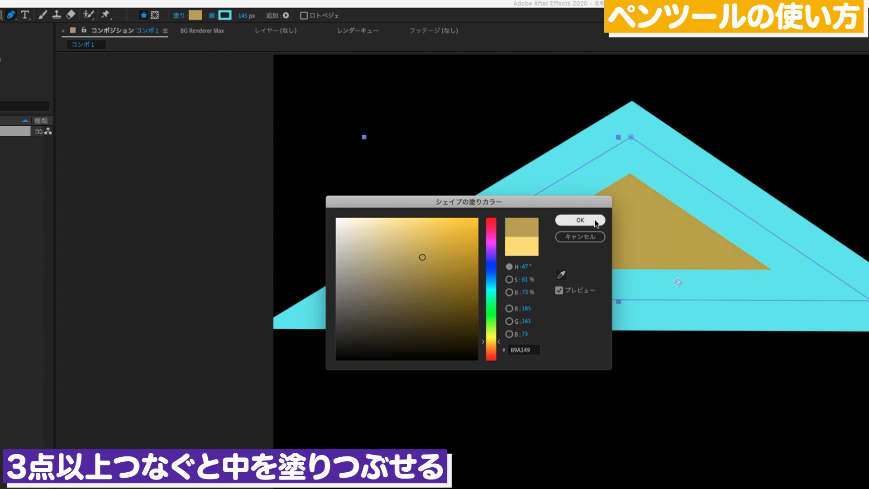
{"action": "left_click", "coordinate": [596, 222]}
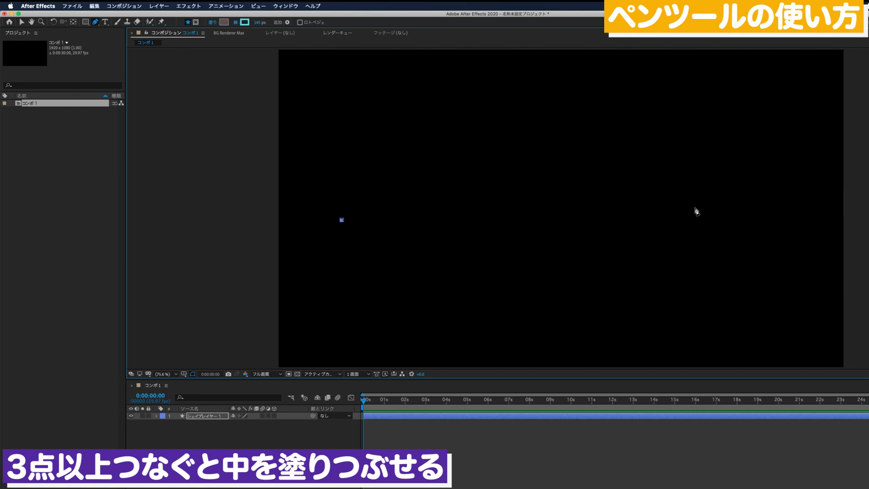
- Draw a curved line shape with a purple outline thickened to 177 px
{"action": "left_click_drag", "start_coordinate": [696, 208], "coordinate": [764, 353]}
{"action": "left_click_drag", "start_coordinate": [627, 65], "coordinate": [601, 80]}
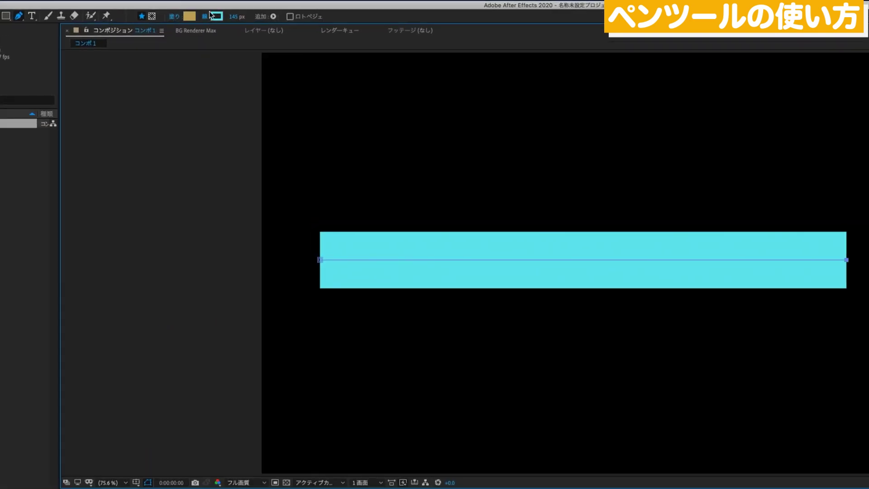
{"action": "left_click", "coordinate": [213, 18]}
{"action": "left_click_drag", "start_coordinate": [409, 188], "coordinate": [133, 182]}
{"action": "left_click", "coordinate": [188, 203]}
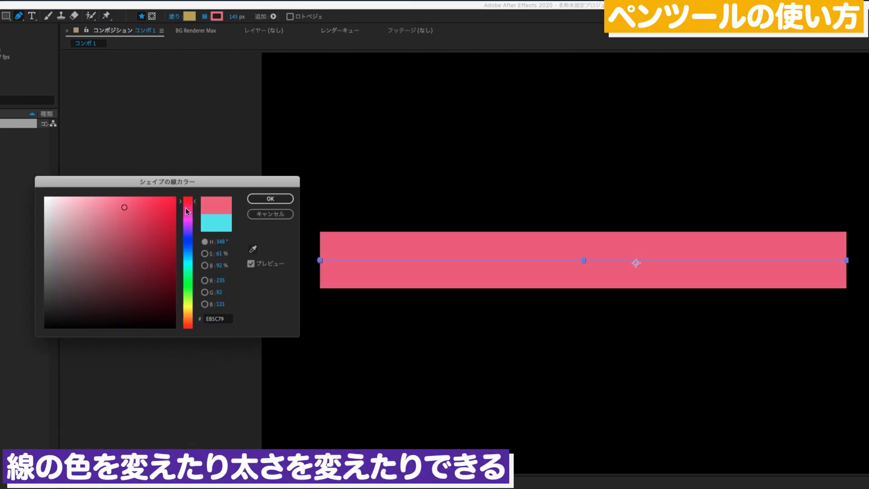
{"action": "left_click_drag", "start_coordinate": [181, 233], "coordinate": [191, 233]}
{"action": "left_click", "coordinate": [270, 200]}
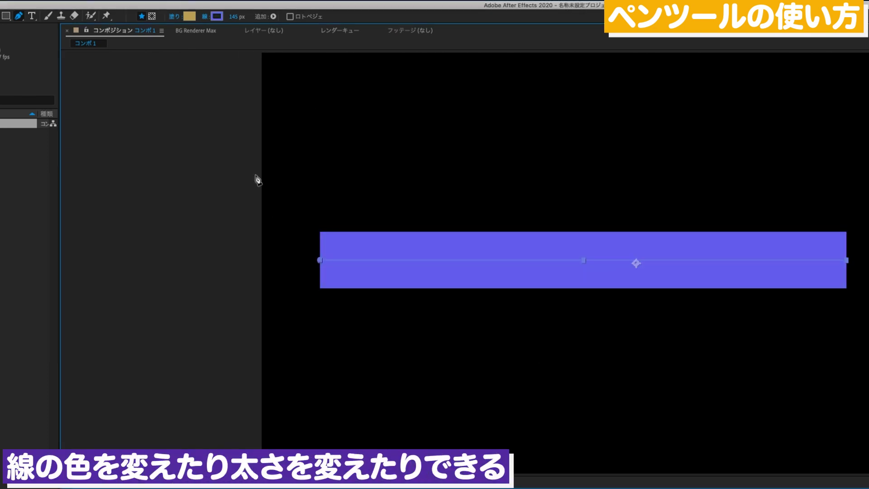
{"action": "left_click_drag", "start_coordinate": [237, 21], "coordinate": [267, 27]}
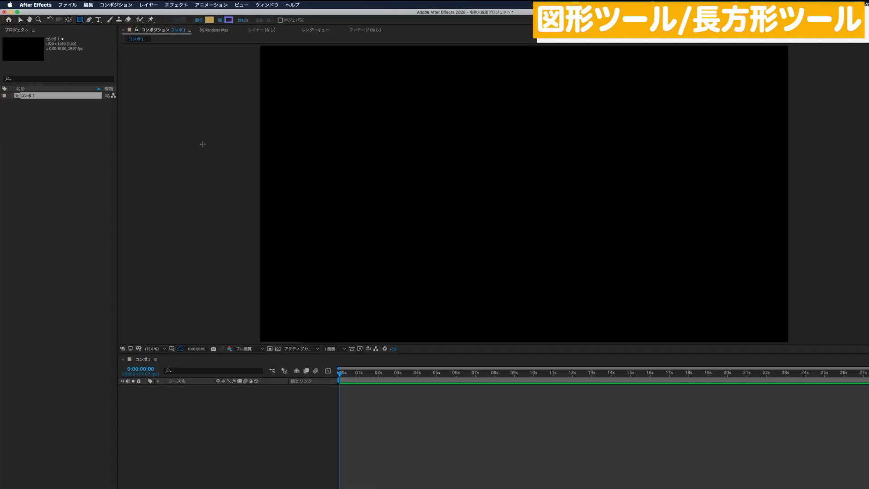
{"action": "left_click_drag", "start_coordinate": [331, 112], "coordinate": [652, 266]}
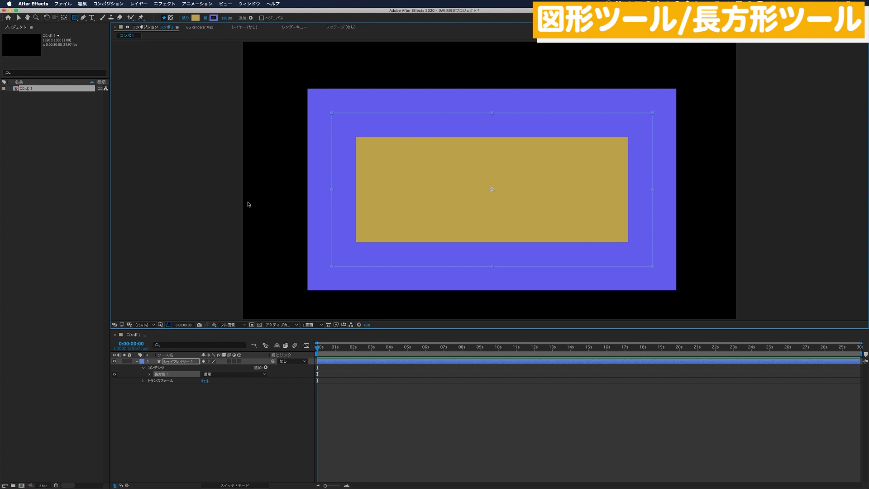
{"action": "key", "text": "ctrl+z"}
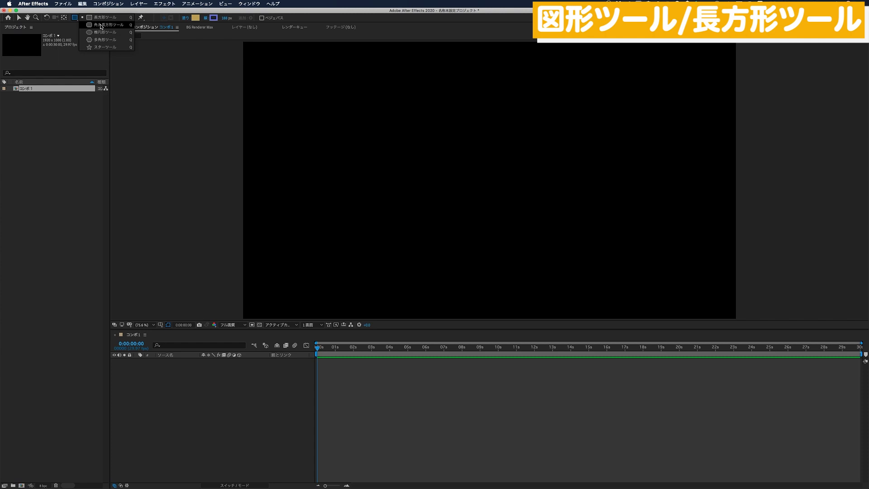
{"action": "left_click_drag", "start_coordinate": [480, 175], "coordinate": [664, 273]}
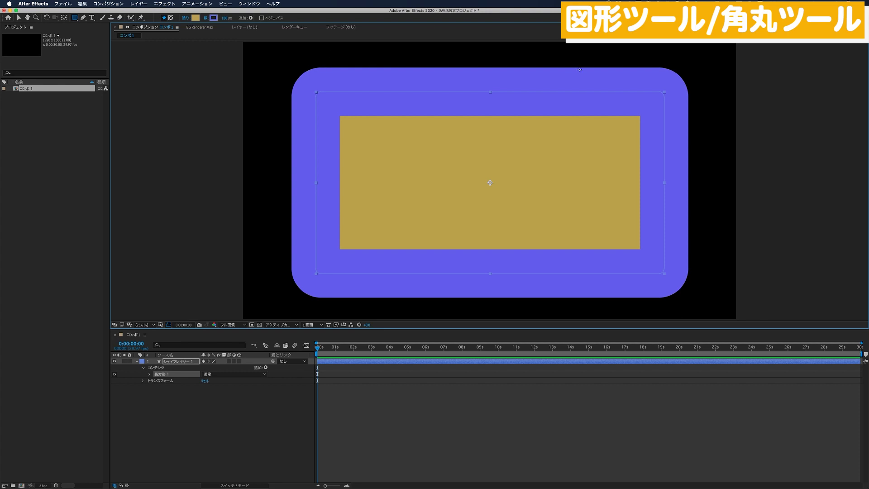
{"action": "key", "text": "ctrl+z"}
{"action": "left_click_drag", "start_coordinate": [75, 17], "coordinate": [83, 34]}
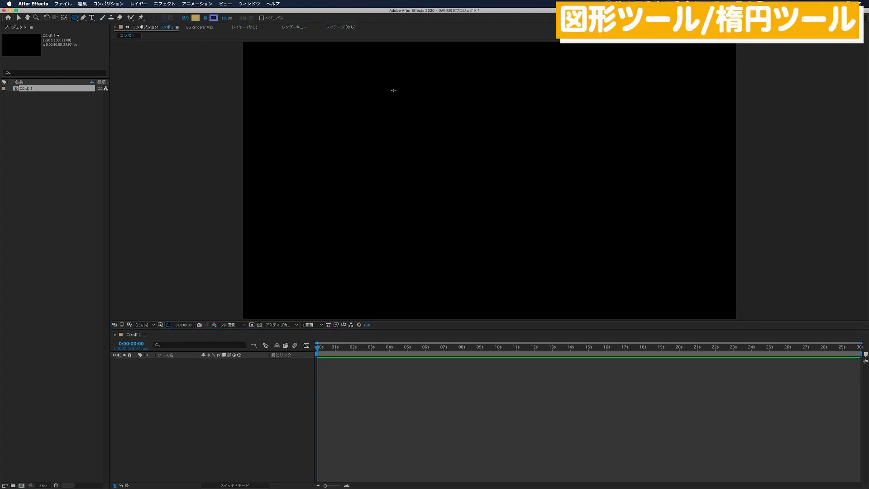
{"action": "mouse_move", "coordinate": [318, 102]}
{"action": "left_mouse_down"}
{"action": "mouse_move", "coordinate": [549, 249]}
{"action": "mouse_move", "coordinate": [488, 234]}
{"action": "left_mouse_up"}
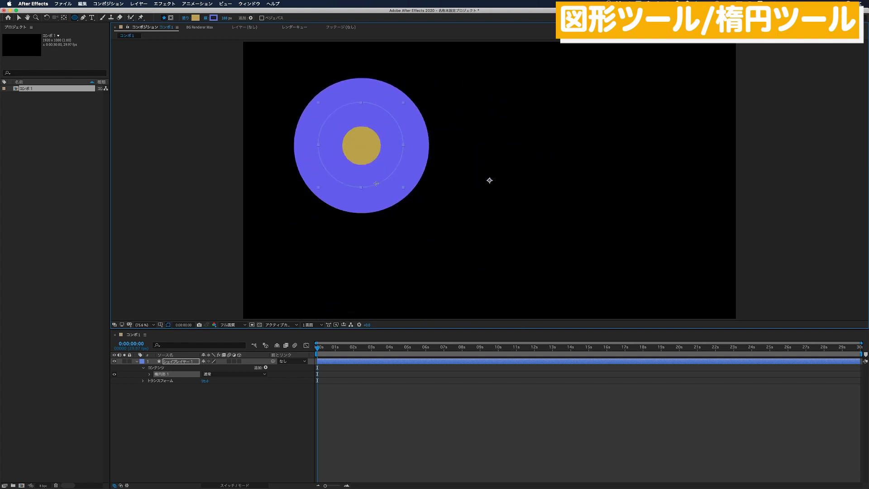
{"action": "mouse_move", "coordinate": [488, 234]}
{"action": "left_mouse_down"}
{"action": "mouse_move", "coordinate": [422, 192]}
{"action": "mouse_move", "coordinate": [535, 262]}
{"action": "left_mouse_up"}
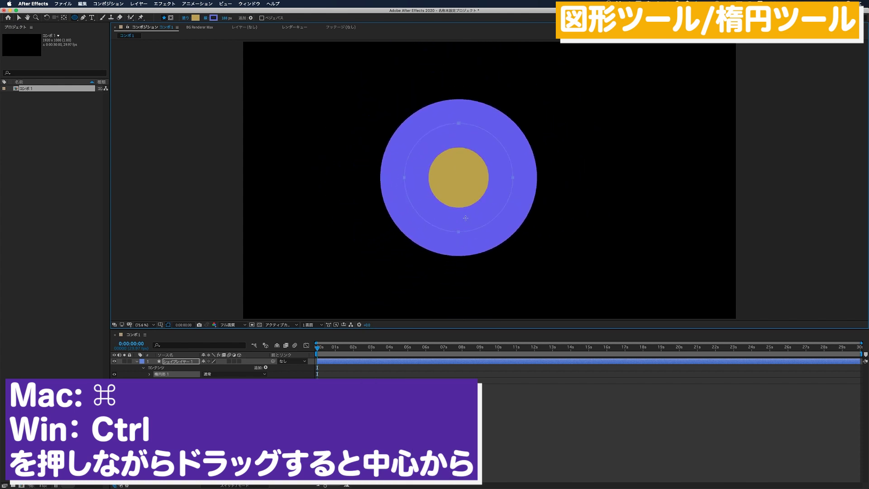
{"action": "left_click_drag", "start_coordinate": [535, 262], "coordinate": [537, 258]}
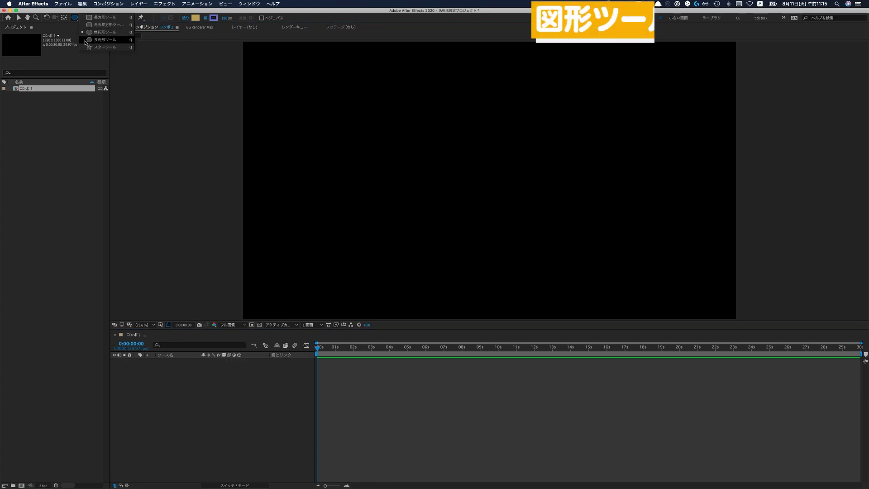
{"action": "left_click", "coordinate": [85, 39]}
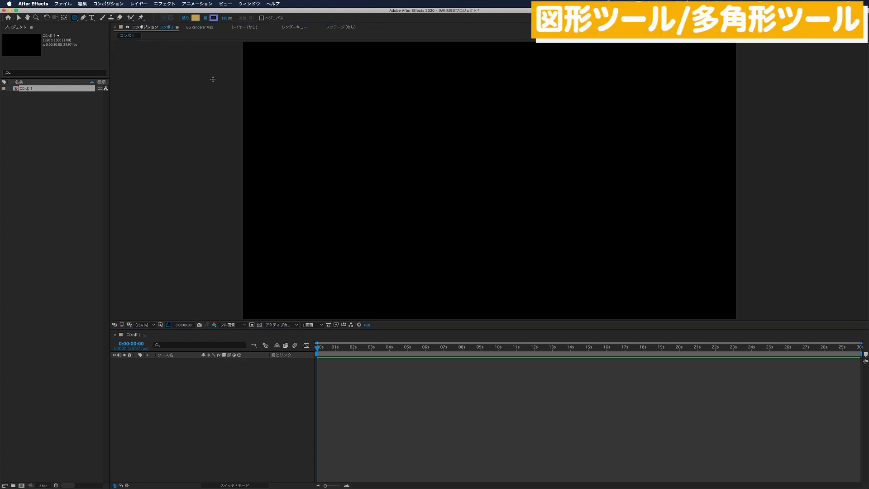
{"action": "left_click_drag", "start_coordinate": [439, 133], "coordinate": [493, 187]}
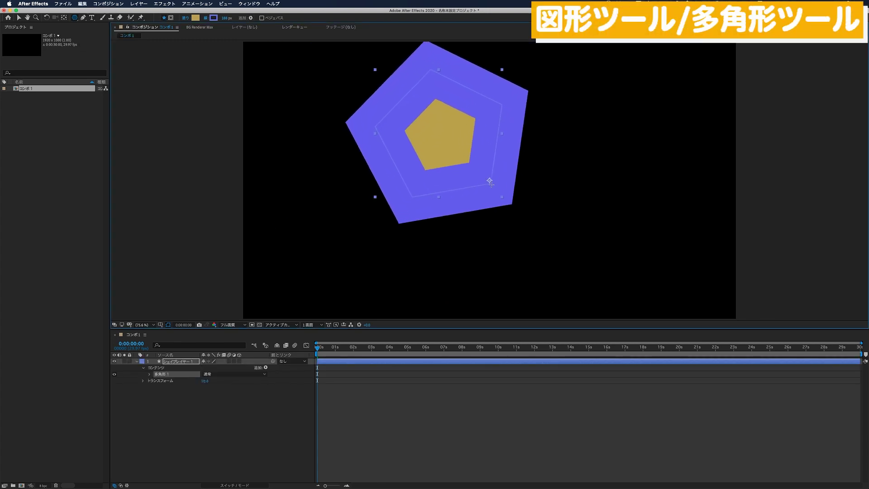
{"action": "left_click_drag", "start_coordinate": [459, 145], "coordinate": [501, 191]}
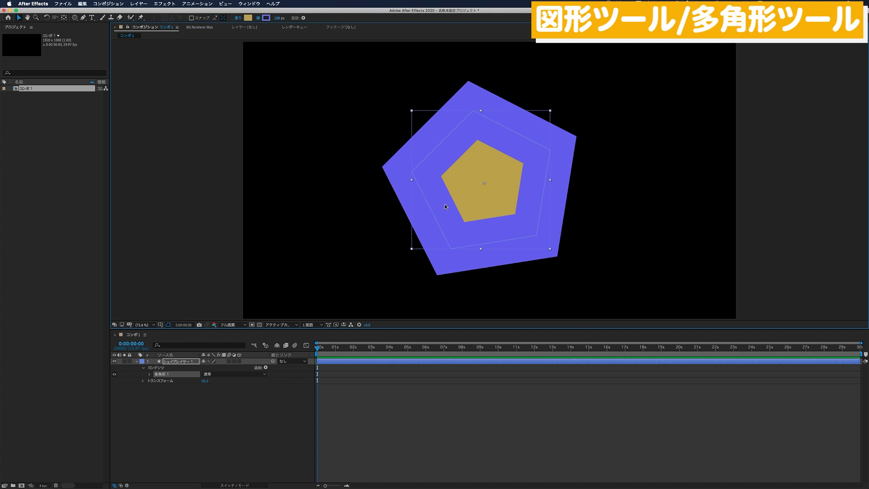
{"action": "left_click", "coordinate": [148, 374]}
{"action": "left_click", "coordinate": [155, 381]}
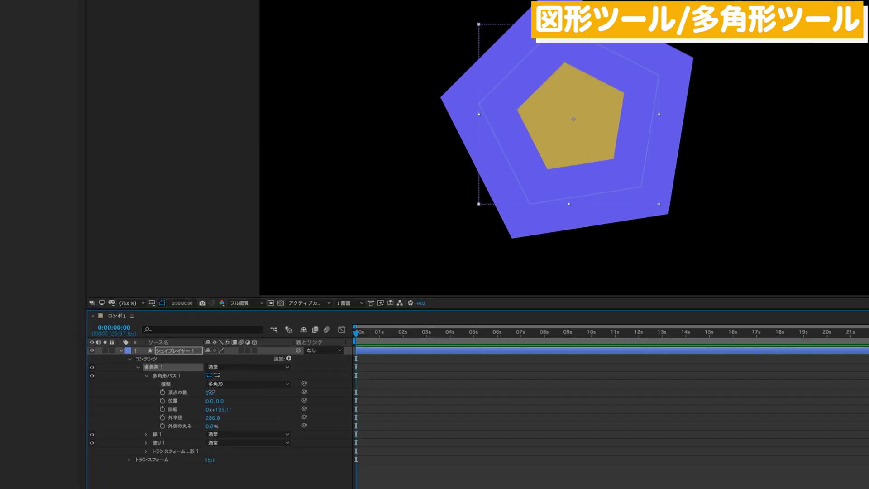
{"action": "mouse_move", "coordinate": [210, 392]}
{"action": "left_mouse_down"}
{"action": "mouse_move", "coordinate": [216, 389]}
{"action": "mouse_move", "coordinate": [194, 394]}
{"action": "left_mouse_up"}
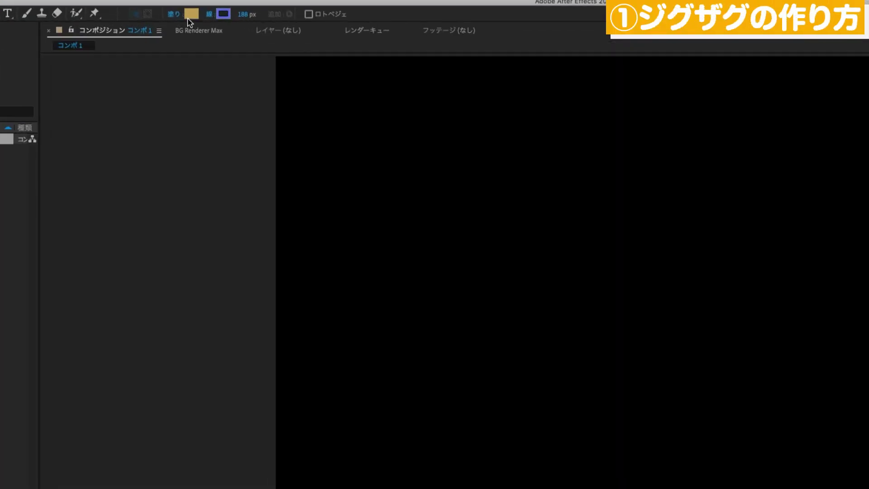
- Set new shapes to no fill with a 5 px outline width
{"action": "left_click", "coordinate": [170, 15]}
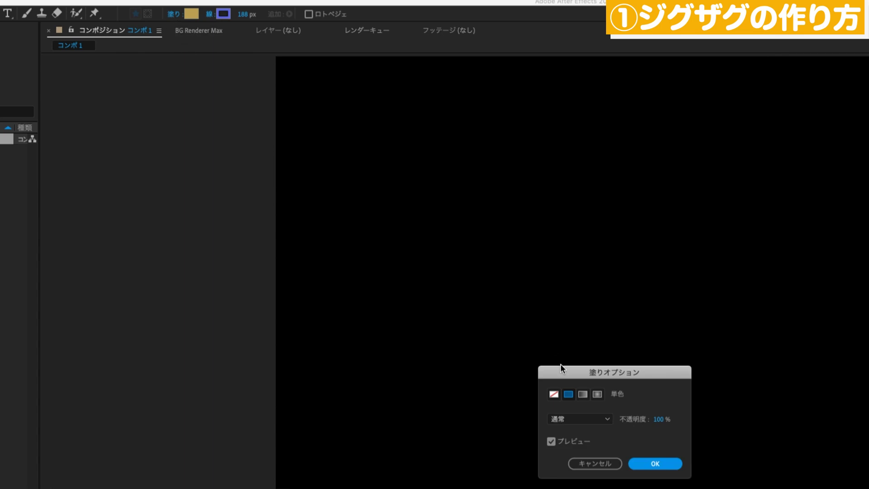
{"action": "left_click_drag", "start_coordinate": [561, 372], "coordinate": [116, 136]}
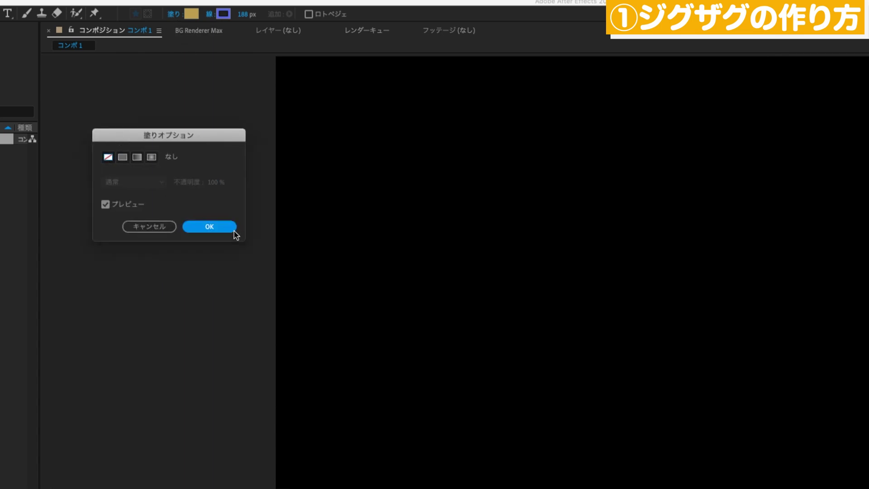
{"action": "left_click", "coordinate": [232, 228]}
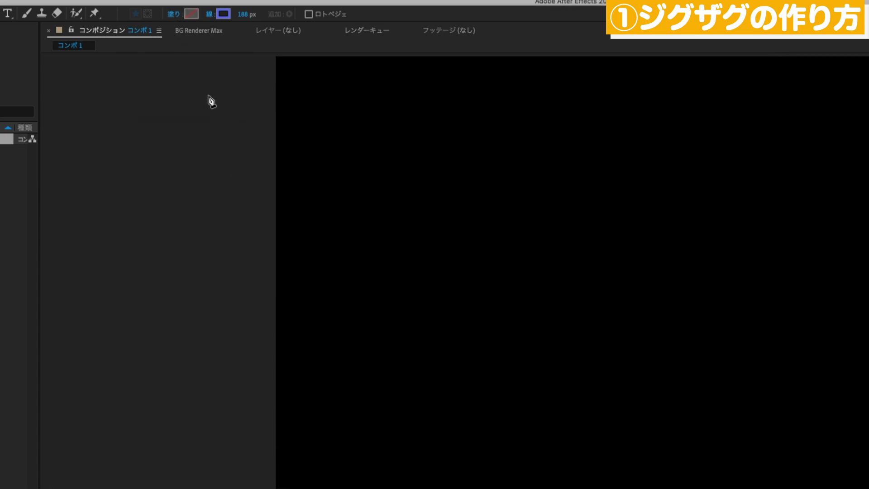
{"action": "left_click", "coordinate": [243, 14]}
{"action": "type", "text": "5"}
{"action": "key", "text": "Return"}
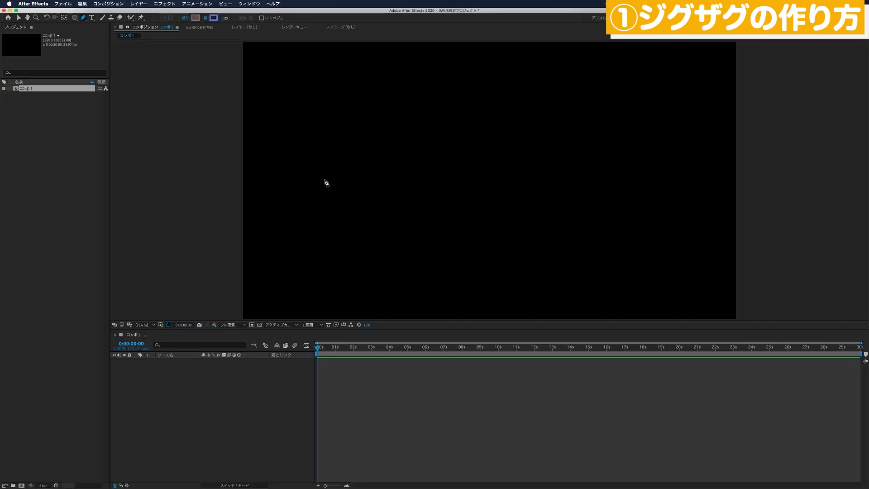
- Draw a straight horizontal line across the composition
{"action": "left_click", "coordinate": [389, 186]}
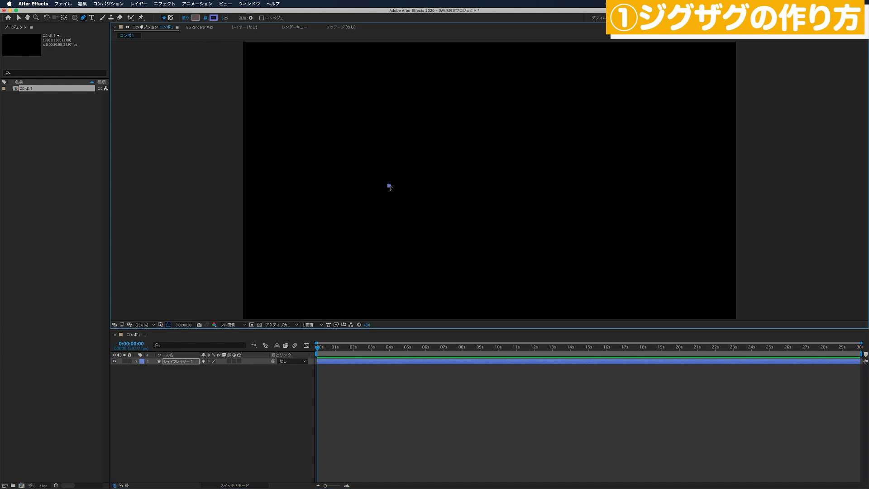
{"action": "left_click", "coordinate": [593, 186]}
{"action": "left_click", "coordinate": [184, 362]}
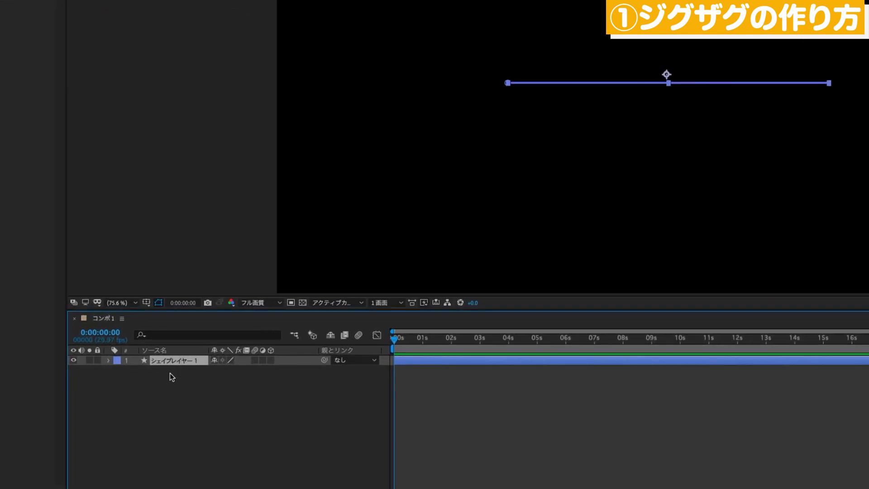
- Add a Zig Zag operator to the line, viewing at 100% with path overlays hidden
{"action": "left_click", "coordinate": [108, 361]}
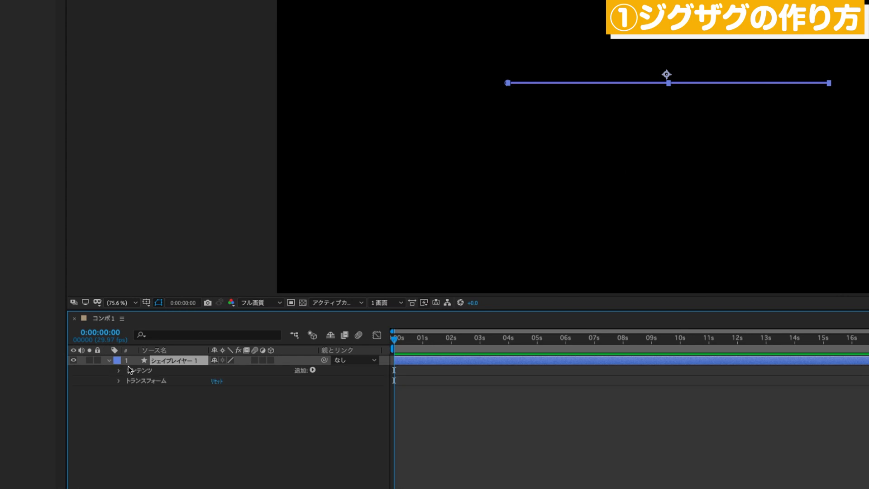
{"action": "left_click", "coordinate": [313, 370]}
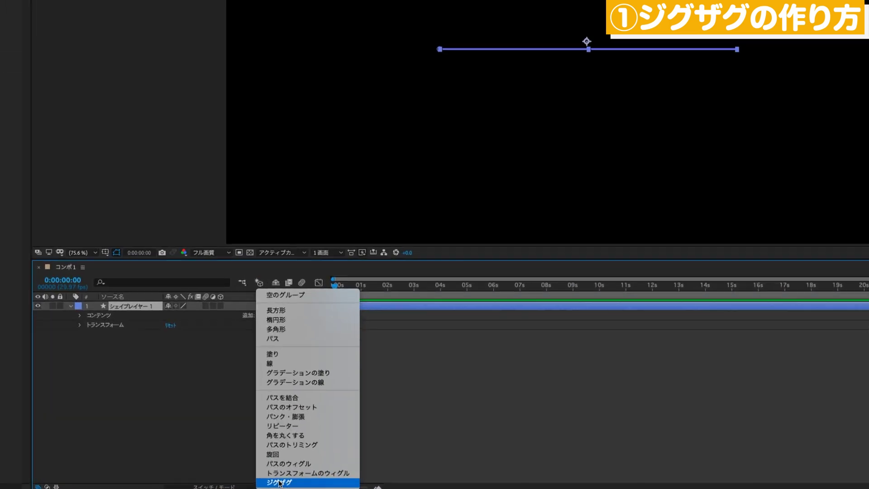
{"action": "left_click", "coordinate": [286, 484]}
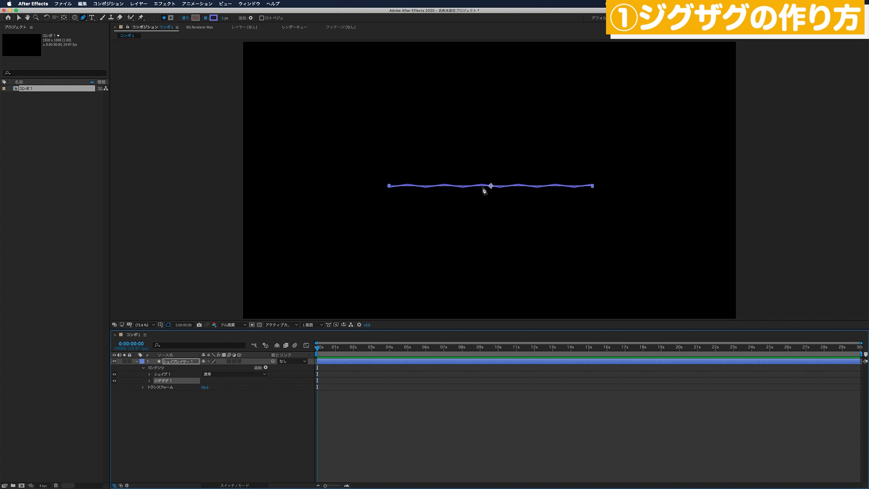
{"action": "key", "text": "period"}
{"action": "key", "text": "period"}
{"action": "key", "text": "ctrl+shift+h"}
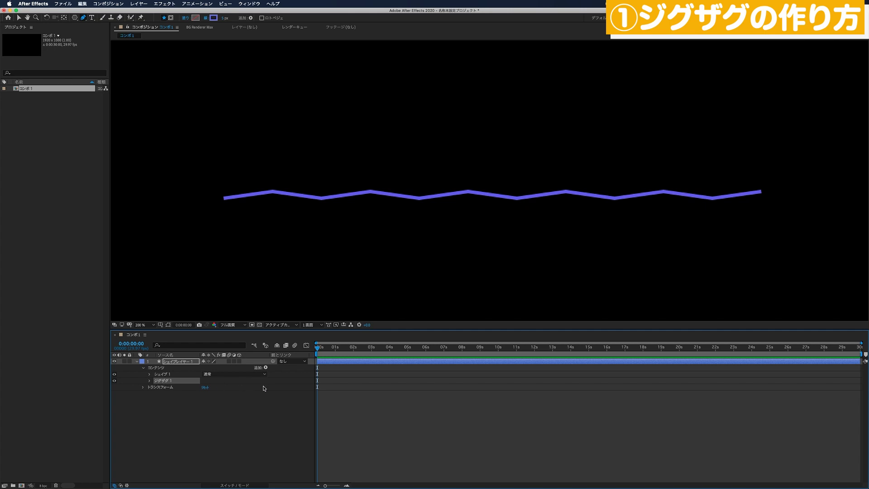
- Add Trim Paths and keyframe its End from 0% to 100% over two seconds
{"action": "left_click", "coordinate": [266, 368]}
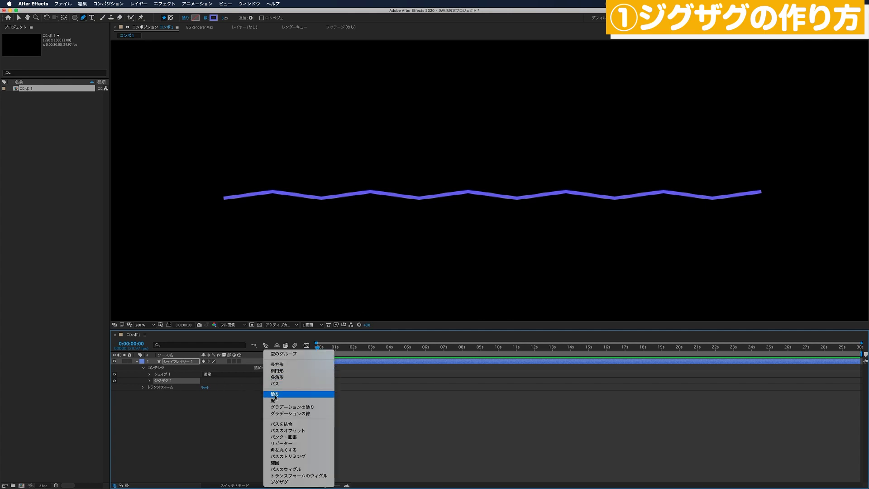
{"action": "left_click", "coordinate": [284, 456]}
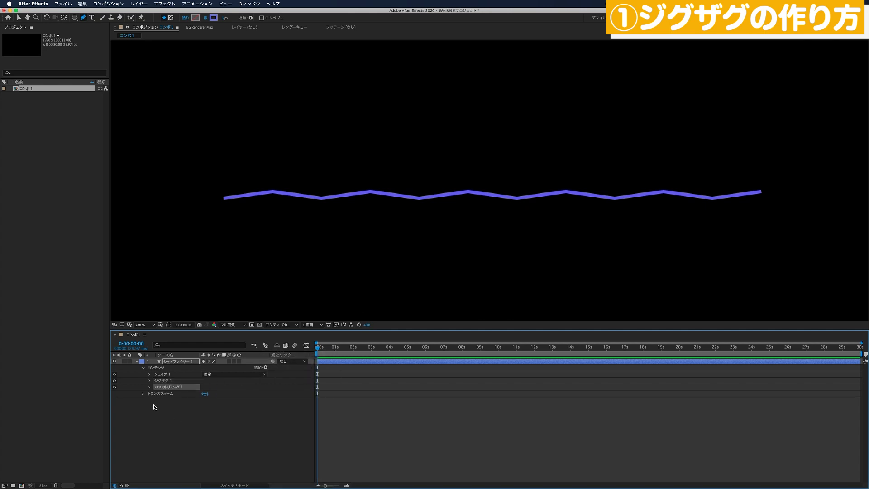
{"action": "left_click", "coordinate": [150, 388]}
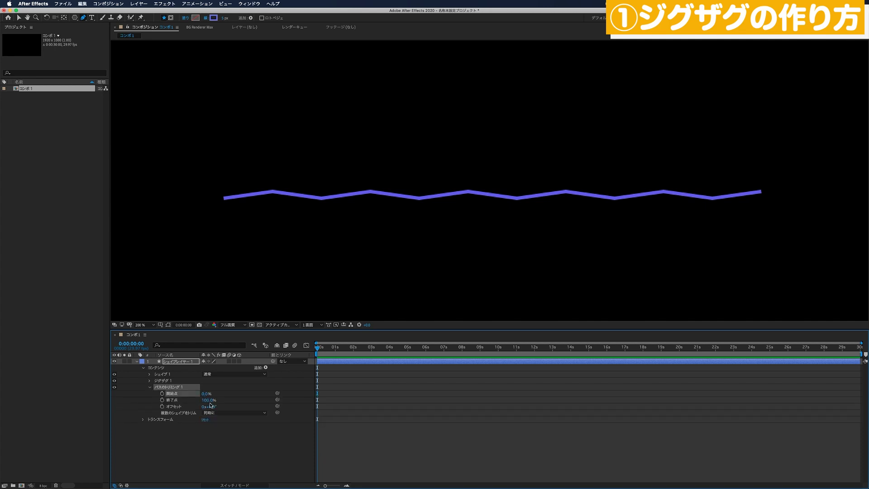
{"action": "left_click", "coordinate": [162, 400]}
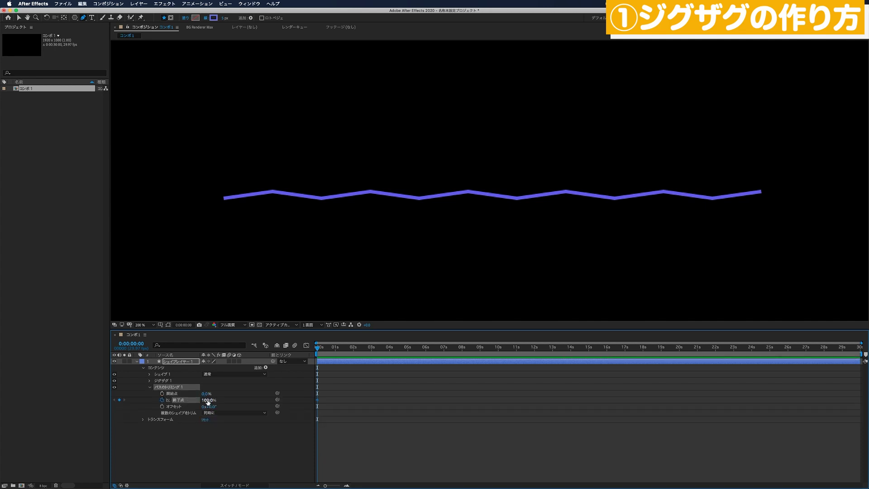
{"action": "left_click_drag", "start_coordinate": [206, 400], "coordinate": [181, 400]}
{"action": "key", "text": "shift+Page_Down"}
{"action": "key", "text": "shift+Page_Down"}
{"action": "key", "text": "shift+Page_Down"}
{"action": "key", "text": "shift+Page_Down"}
{"action": "key", "text": "shift+Page_Down"}
{"action": "key", "text": "shift+Page_Down"}
{"action": "left_click_drag", "start_coordinate": [206, 400], "coordinate": [235, 396]}
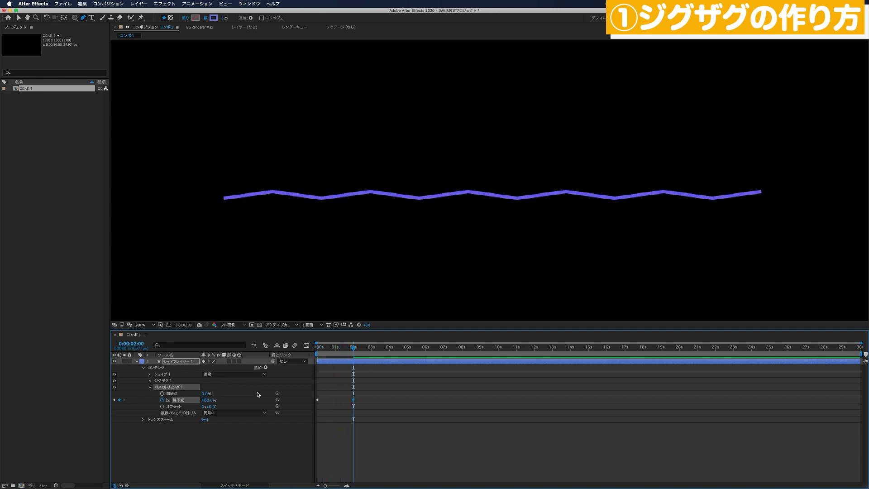
{"action": "key", "text": "shift+Page_Up"}
{"action": "key", "text": "shift+Page_Up"}
{"action": "key", "text": "shift+Page_Up"}
{"action": "key", "text": "equal"}
- Keyframe Trim Start up to 100% so the zigzag erases itself
{"action": "left_click", "coordinate": [162, 394]}
{"action": "key", "text": "space"}
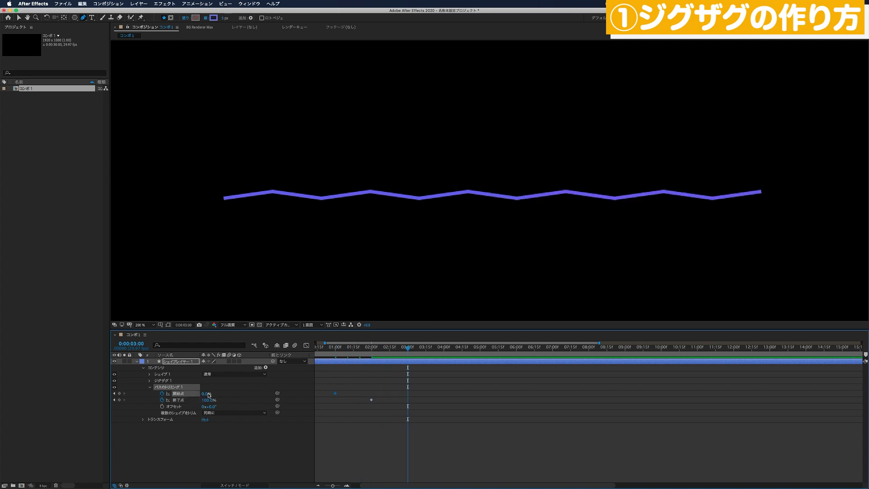
{"action": "left_click_drag", "start_coordinate": [209, 396], "coordinate": [273, 395]}
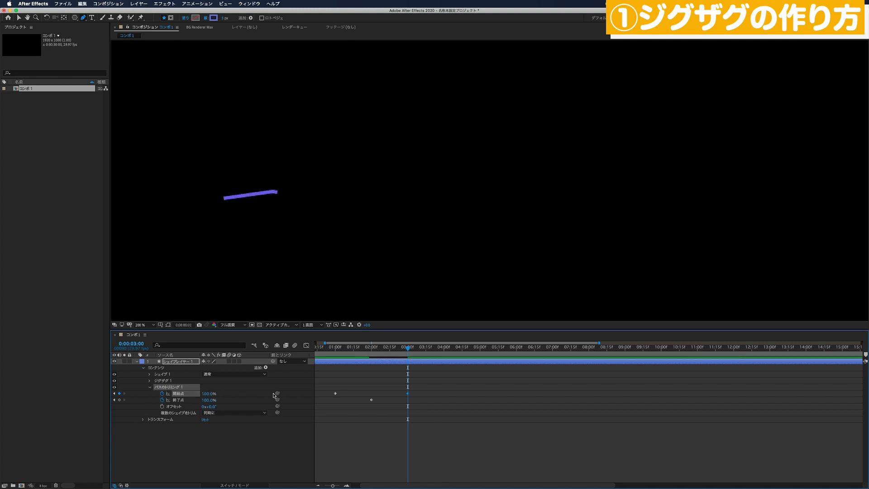
- Set the Zig Zag size to 30
{"action": "left_click", "coordinate": [150, 380]}
{"action": "left_click_drag", "start_coordinate": [351, 352], "coordinate": [344, 348]}
{"action": "left_click_drag", "start_coordinate": [204, 388], "coordinate": [209, 386]}
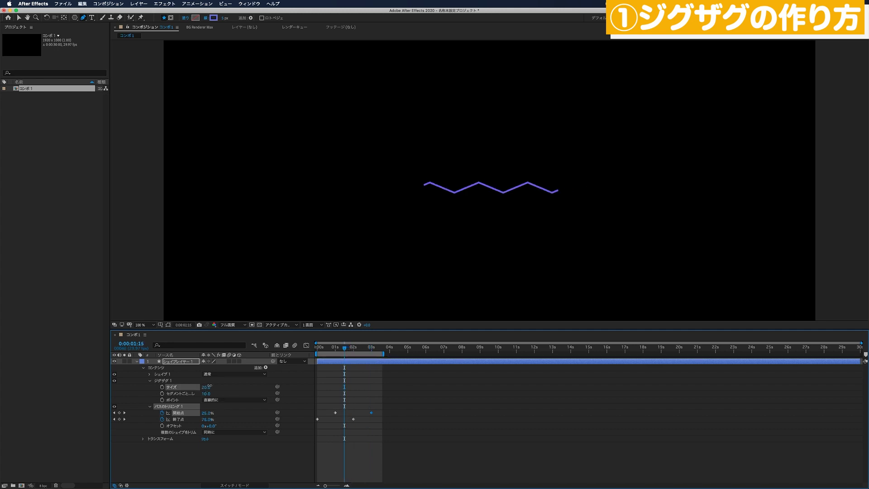
{"action": "left_click", "coordinate": [206, 387]}
{"action": "type", "text": "30"}
{"action": "key", "text": "Return"}
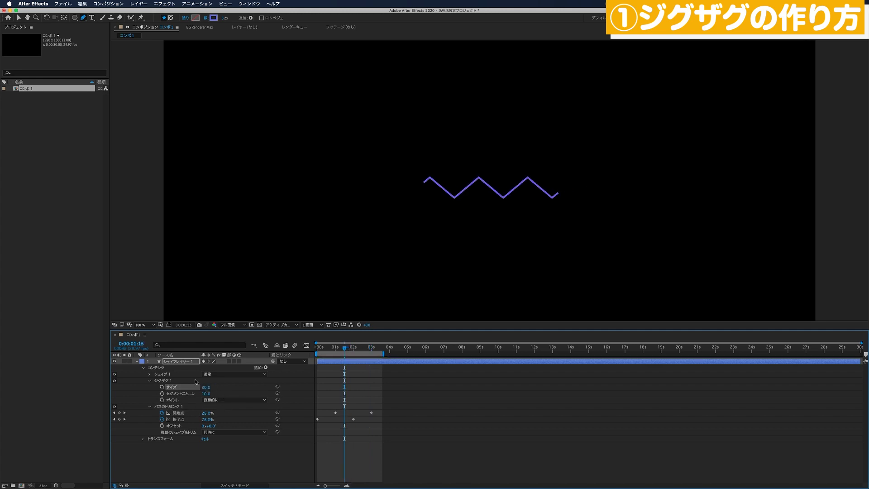
{"action": "left_click", "coordinate": [150, 381]}
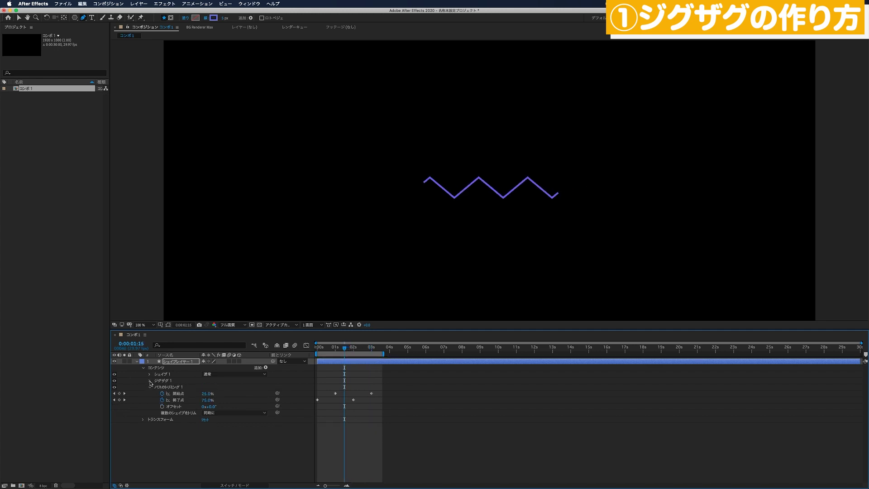
- Add a Repeater to the zigzag shape and expand its settings
{"action": "left_click", "coordinate": [266, 368]}
{"action": "left_click", "coordinate": [299, 440]}
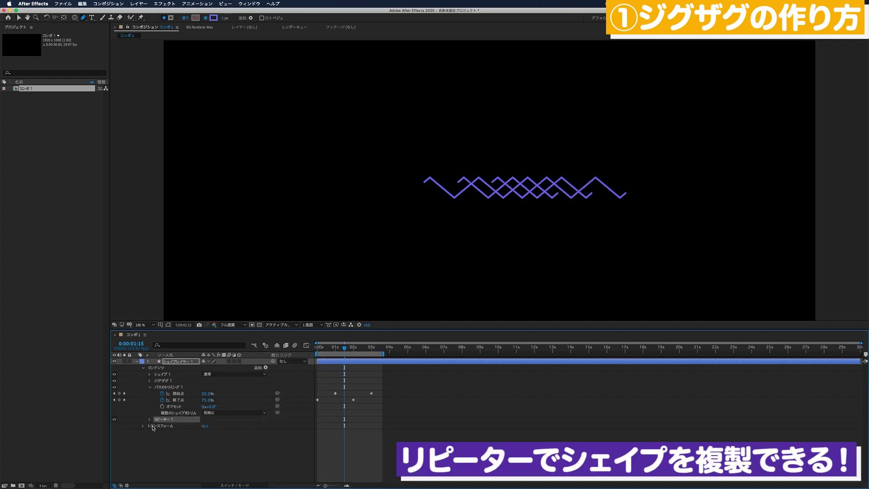
{"action": "left_click", "coordinate": [150, 420]}
{"action": "scroll", "coordinate": [156, 449], "scroll_direction": "down", "scroll_amount": 1}
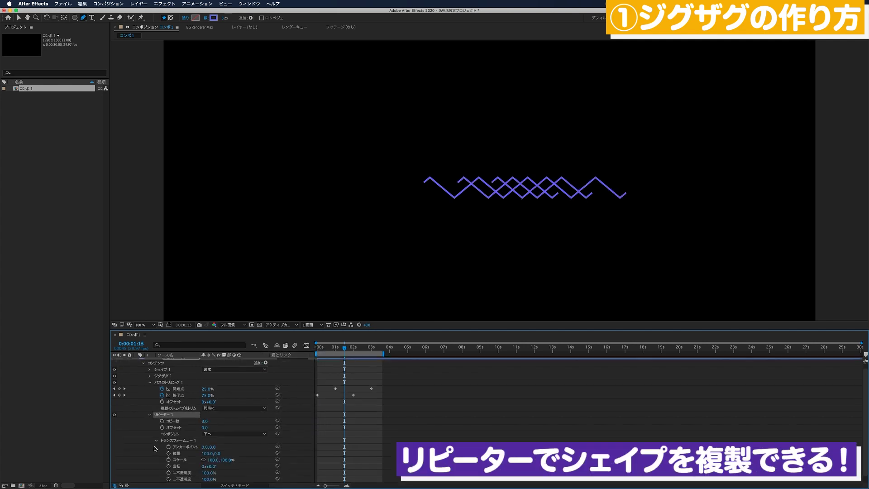
- Offset the repeater copies by position 0, 50 and preview the three stacked zigzags
{"action": "left_click", "coordinate": [206, 453]}
{"action": "type", "text": "0"}
{"action": "key", "text": "Tab"}
{"action": "type", "text": "10"}
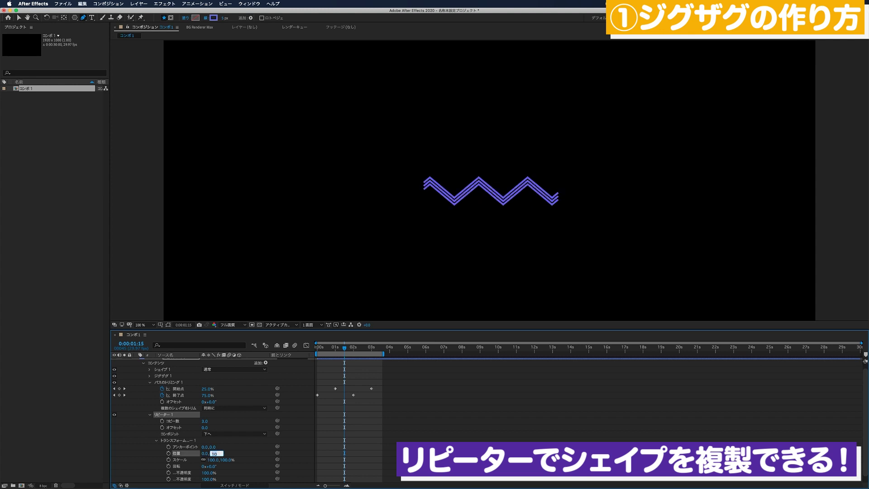
{"action": "key", "text": "shift+Up"}
{"action": "key", "text": "shift+Up"}
{"action": "key", "text": "shift+Up"}
{"action": "key", "text": "shift+Up"}
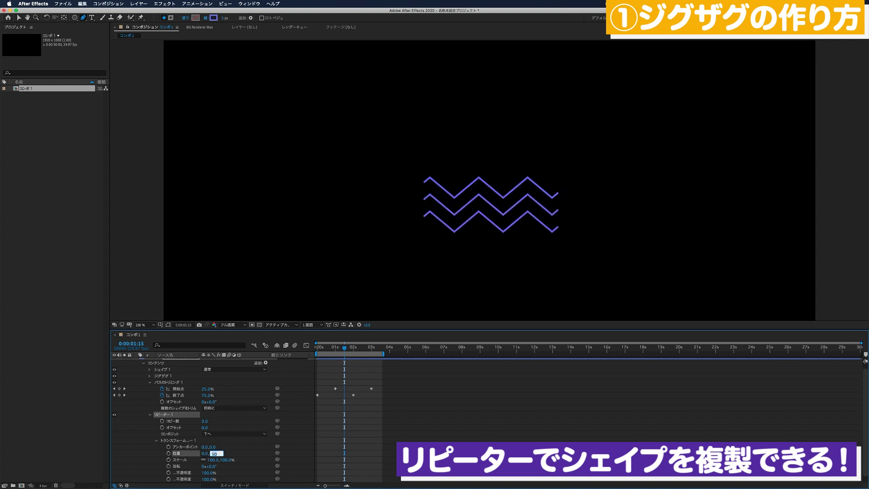
{"action": "key", "text": "Return"}
{"action": "key", "text": "space"}
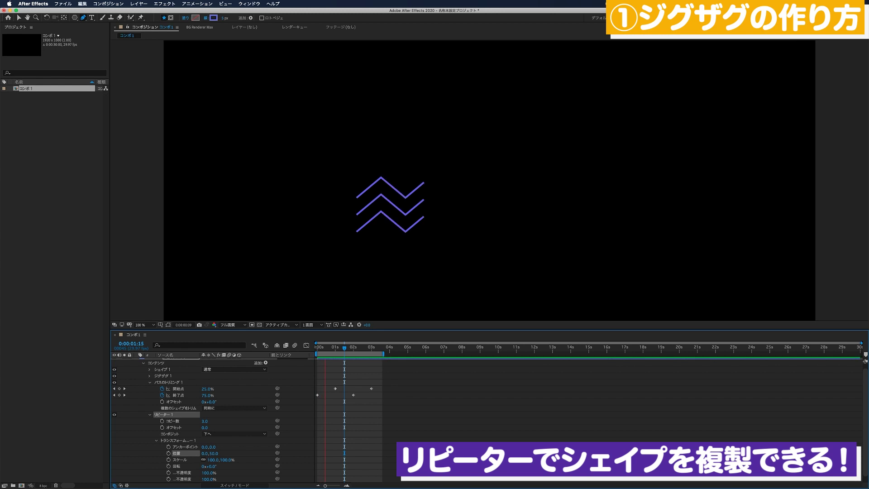
{"action": "scroll", "coordinate": [207, 451], "scroll_direction": "up", "scroll_amount": 1}
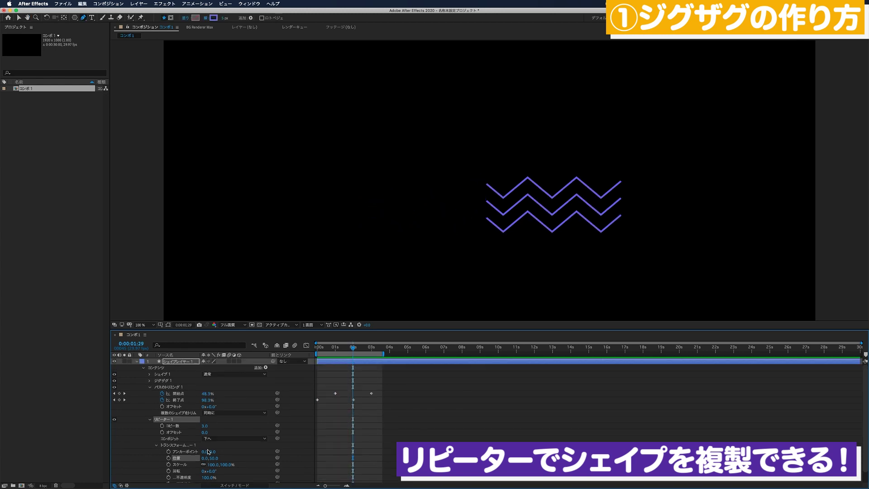
{"action": "left_click", "coordinate": [160, 325]}
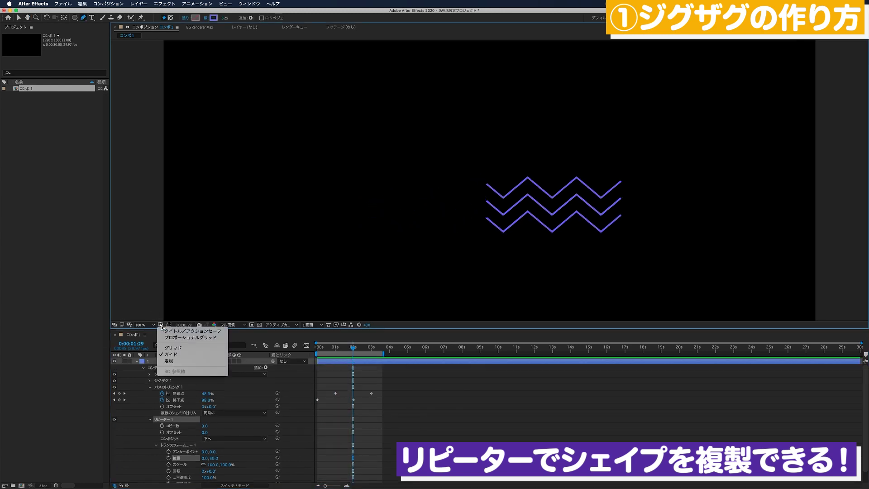
- Show title/action-safe guides and change the composition background colour to grey 8D8D8D
{"action": "left_click", "coordinate": [192, 331]}
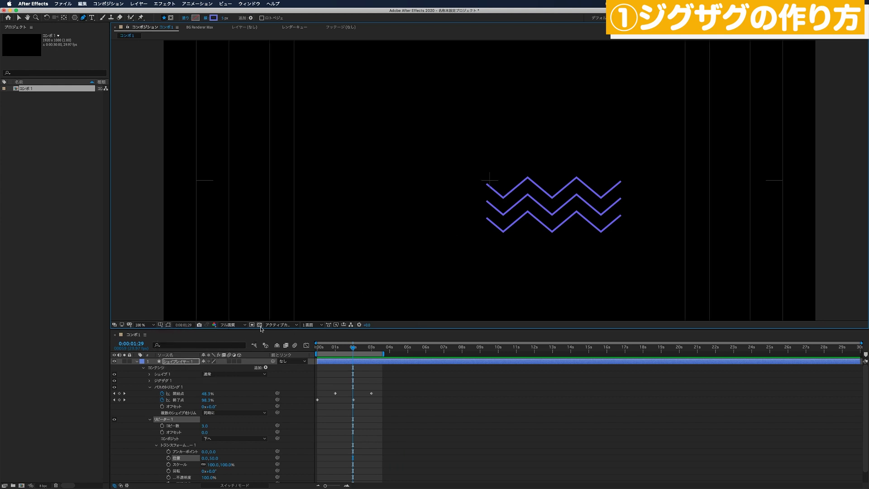
{"action": "key", "text": "ctrl+k"}
{"action": "left_click", "coordinate": [207, 235]}
{"action": "left_click_drag", "start_coordinate": [108, 186], "coordinate": [88, 175]}
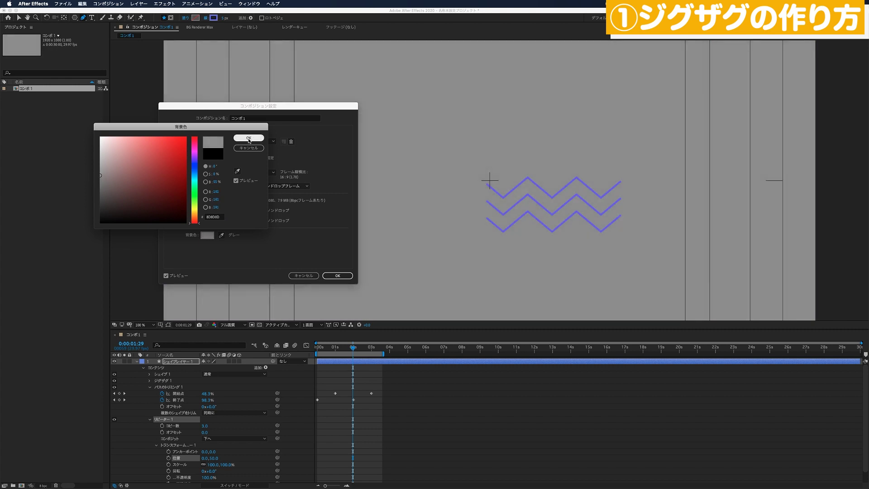
{"action": "left_click", "coordinate": [249, 137]}
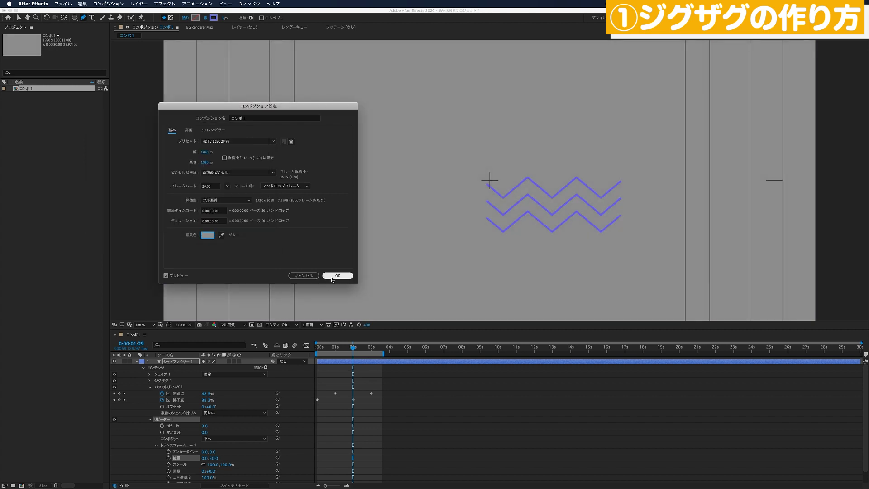
{"action": "left_click", "coordinate": [337, 275]}
{"action": "key", "text": "v"}
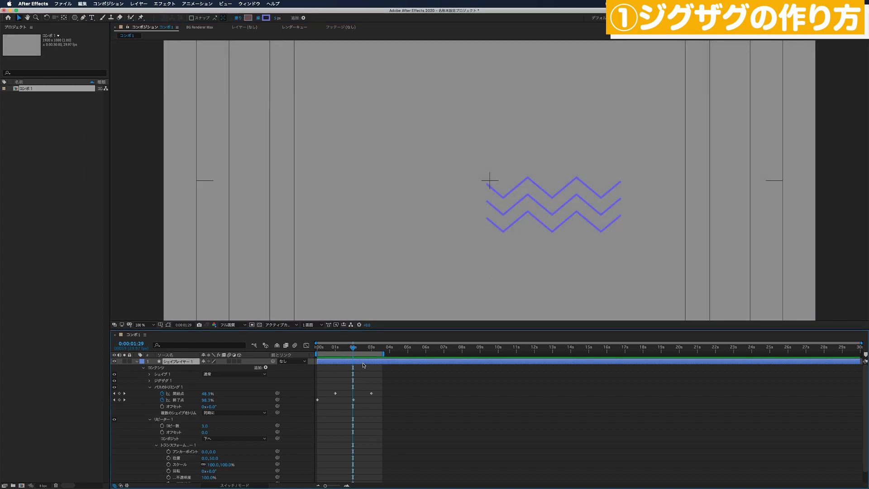
- Nudge the zigzags slightly upward and preview the animation
{"action": "left_click_drag", "start_coordinate": [492, 196], "coordinate": [496, 170]}
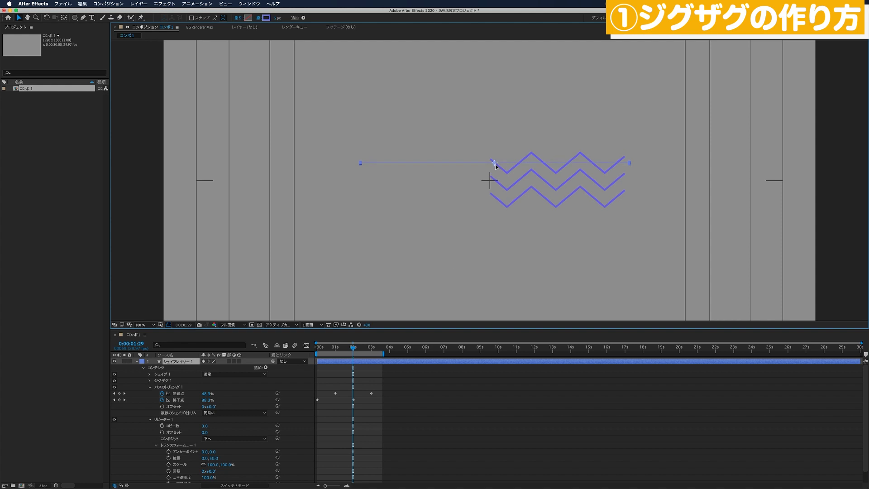
{"action": "key", "text": "space"}
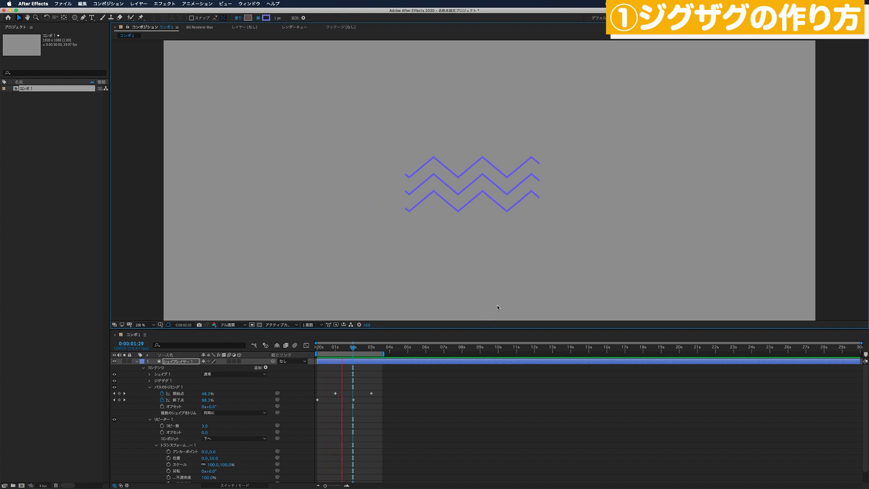
{"action": "key", "text": "space"}
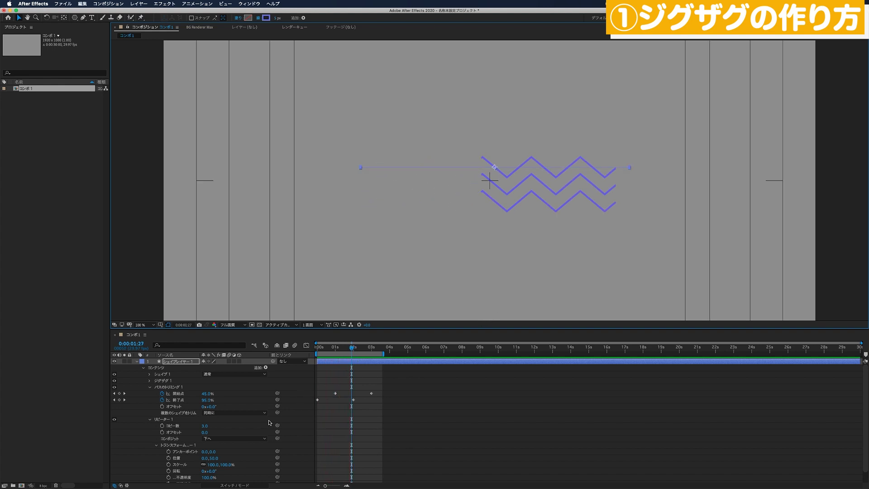
- Trim the shape layer's out point to 0:00:04:00
{"action": "left_click", "coordinate": [190, 364]}
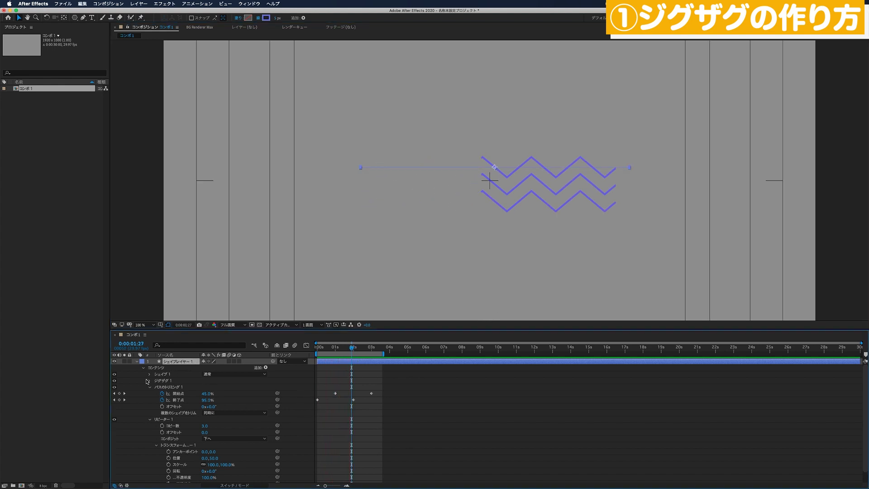
{"action": "left_click_drag", "start_coordinate": [378, 347], "coordinate": [389, 349]}
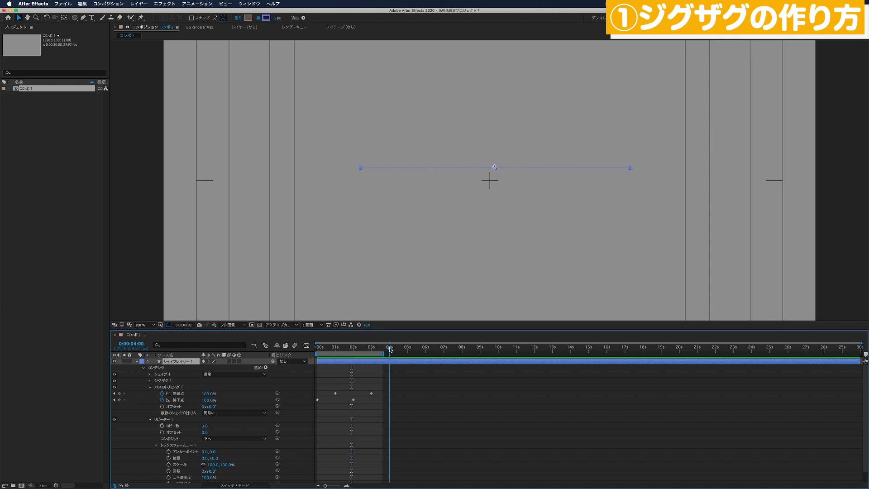
{"action": "key", "text": "j"}
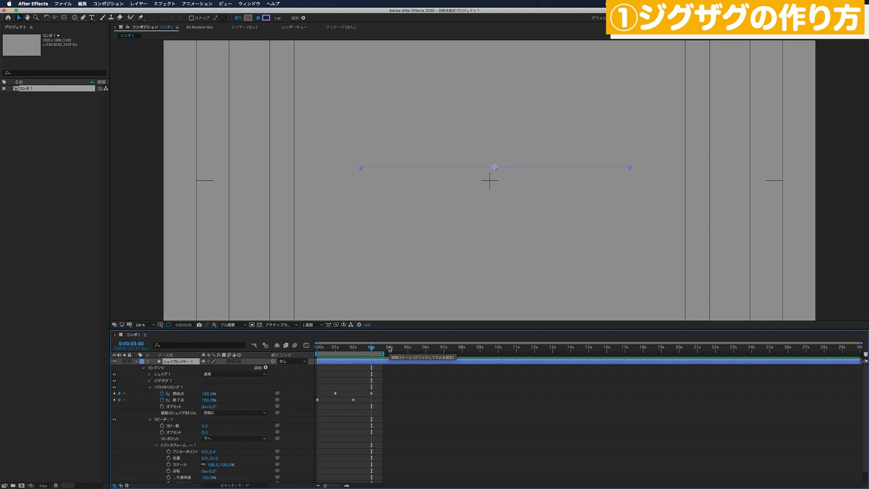
{"action": "left_click", "coordinate": [389, 349]}
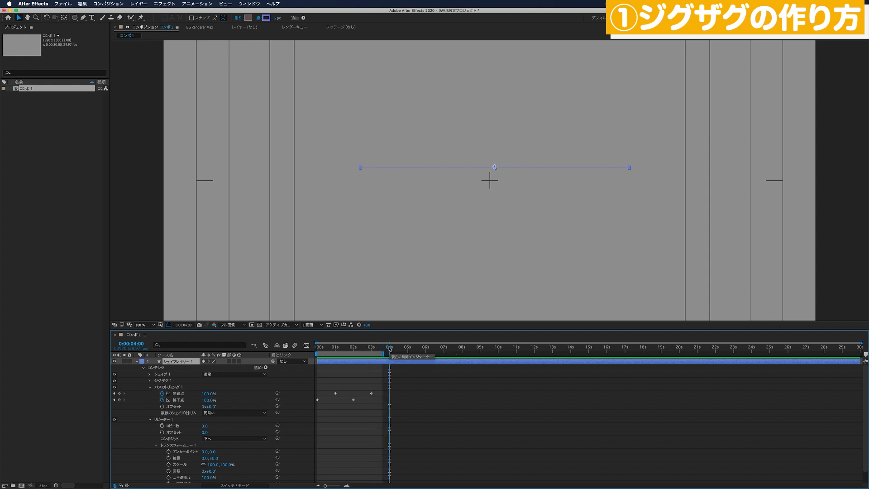
{"action": "key", "text": "alt+bracketright"}
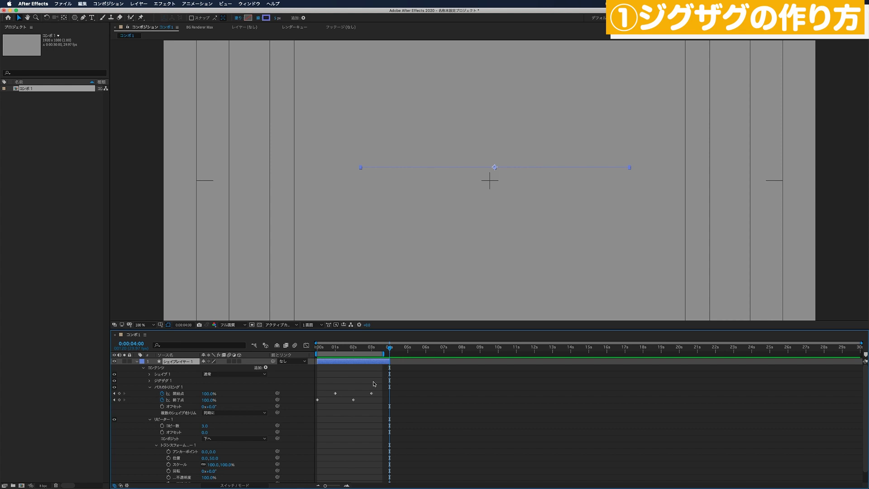
{"action": "key", "text": "ctrl+shift+c"}
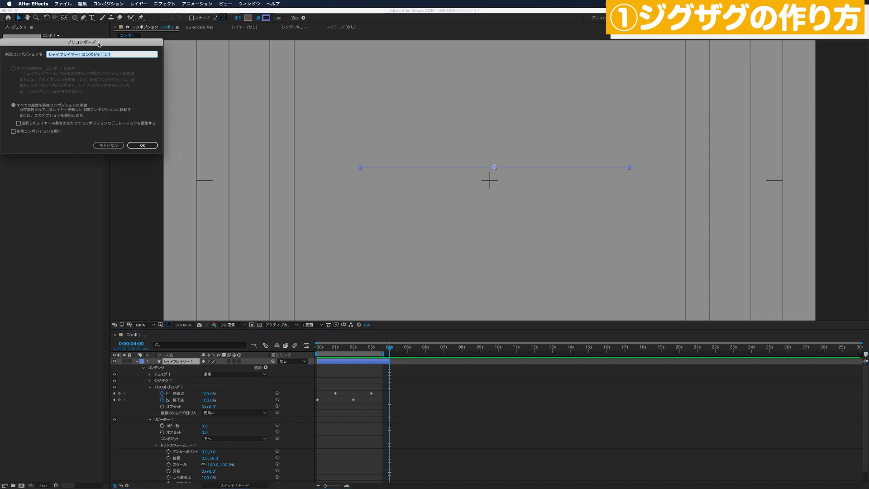
- Pre-compose the layer as ジグザグ, fitted to its 4-second length, and preview it
{"action": "left_click_drag", "start_coordinate": [98, 45], "coordinate": [241, 182]}
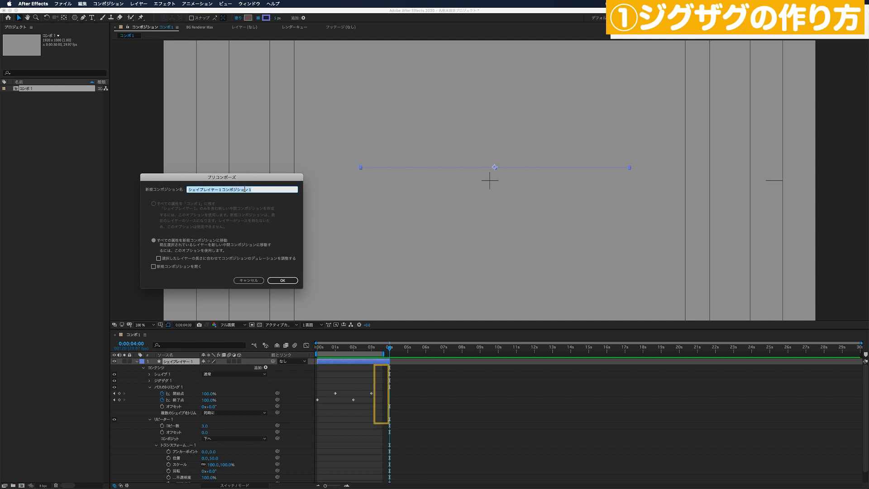
{"action": "type", "text": "ジグザグ"}
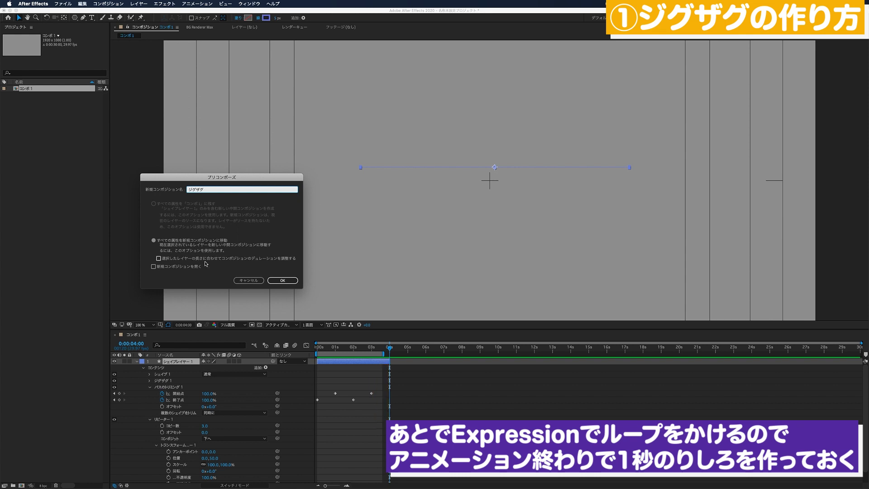
{"action": "left_click", "coordinate": [282, 280]}
{"action": "key", "text": "space"}
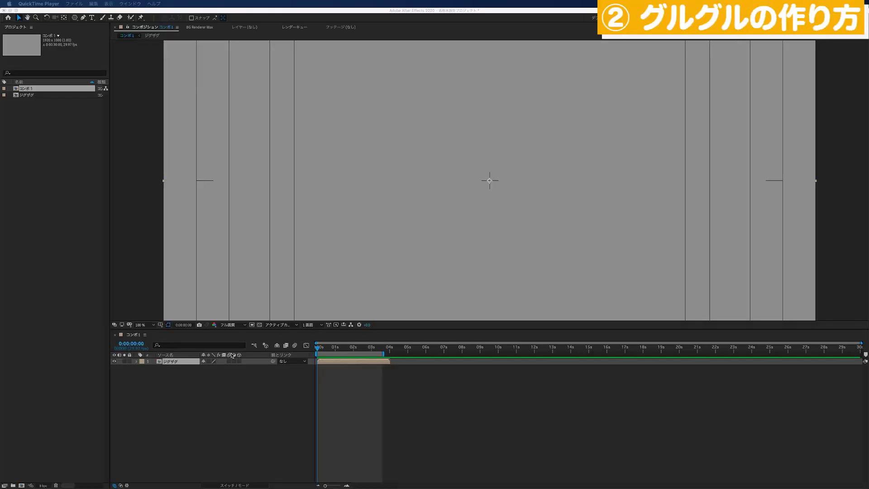
- With the Pen tool, draw a new horizontal line shape layer above ジグザグ
{"action": "left_click", "coordinate": [232, 356]}
{"action": "key", "text": "g"}
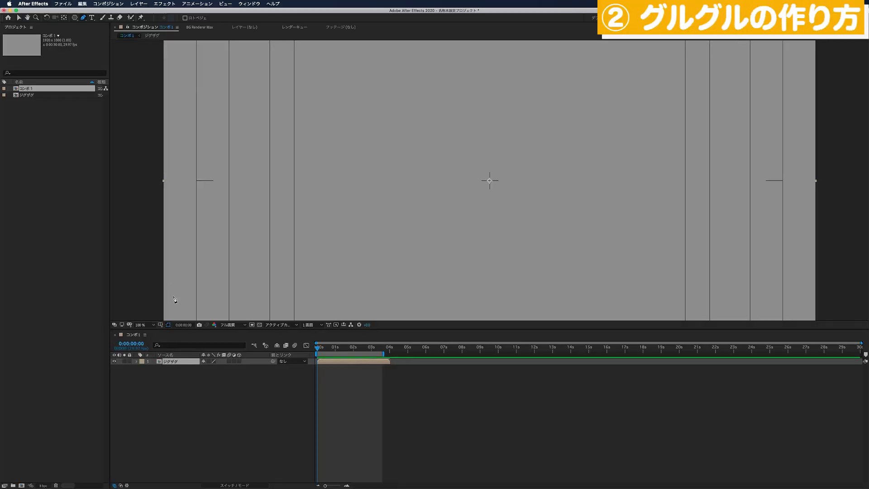
{"action": "left_click", "coordinate": [193, 385]}
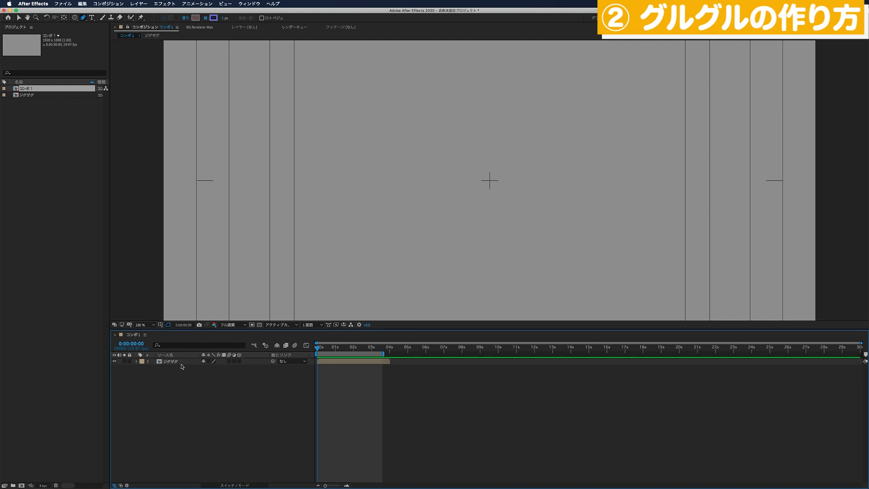
{"action": "left_click", "coordinate": [360, 181]}
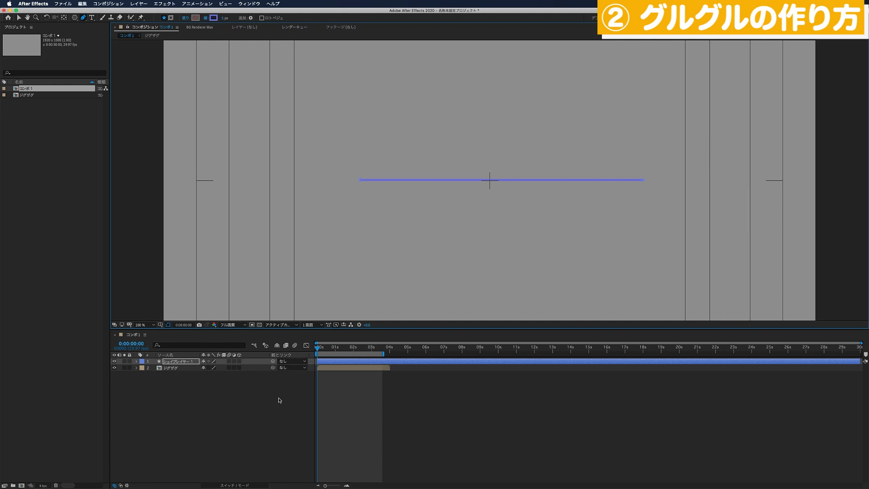
{"action": "left_click", "coordinate": [170, 361]}
- Add a Twist to the line shape and set its angle to 500, coiling it into a spiral
{"action": "left_click", "coordinate": [137, 361]}
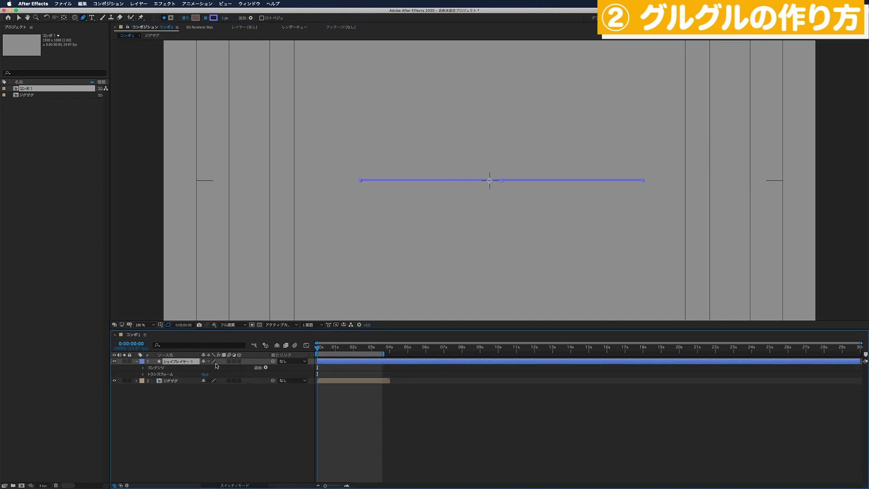
{"action": "left_click", "coordinate": [266, 368]}
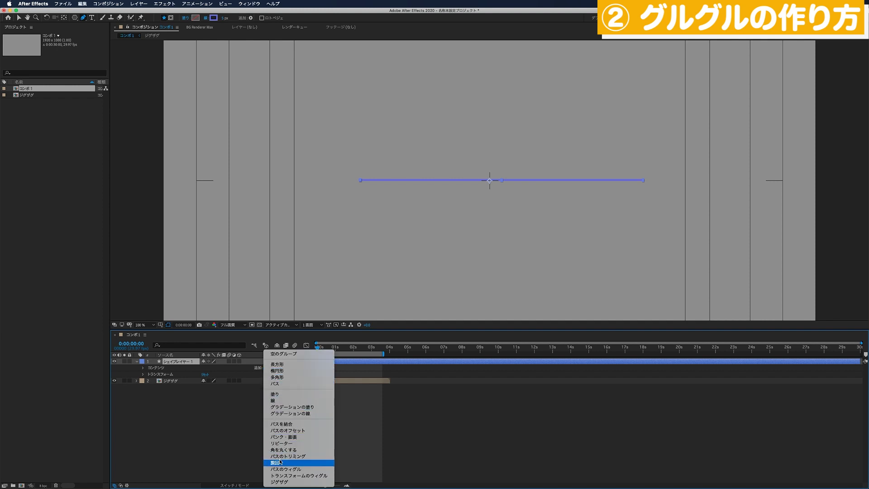
{"action": "left_click", "coordinate": [296, 464]}
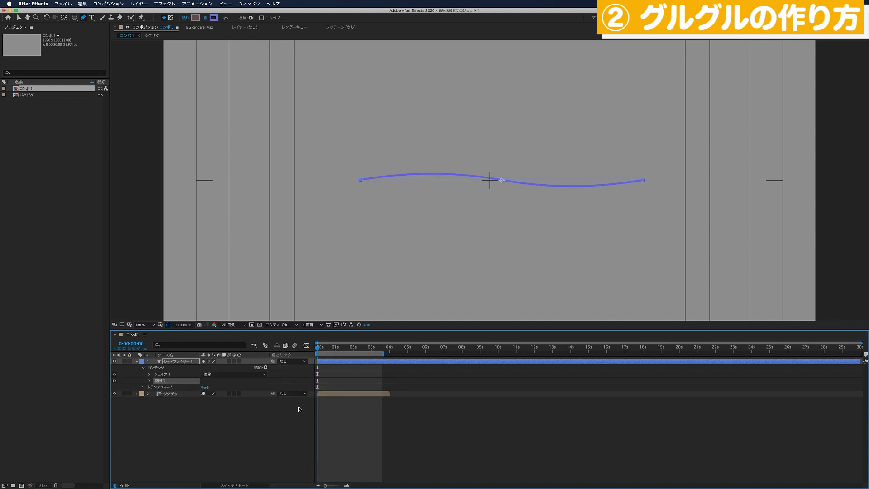
{"action": "left_click", "coordinate": [150, 381]}
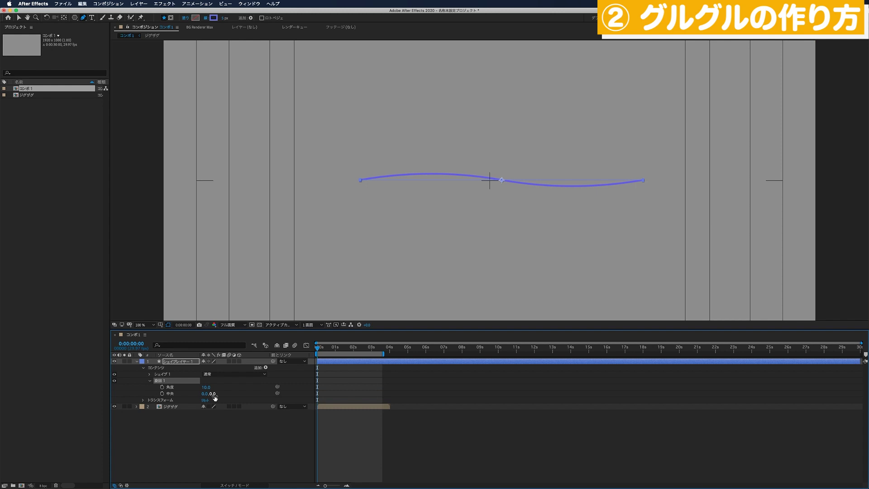
{"action": "left_click_drag", "start_coordinate": [206, 387], "coordinate": [357, 401]}
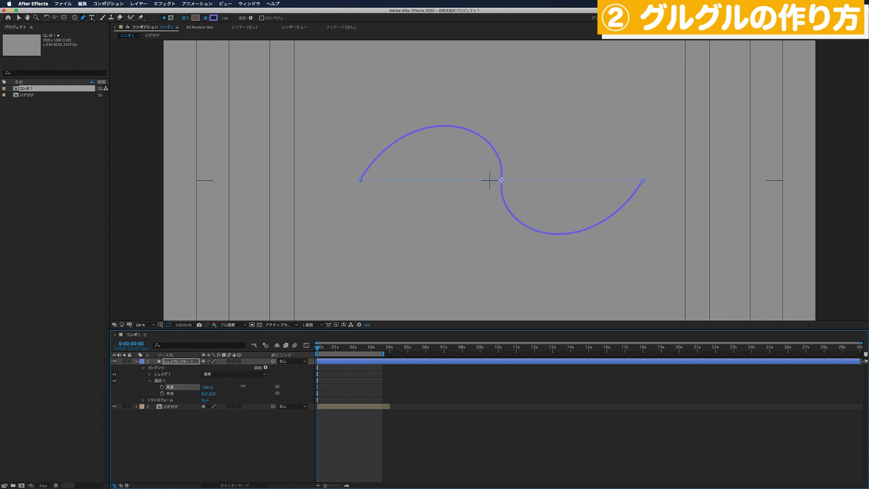
{"action": "left_click_drag", "start_coordinate": [356, 401], "coordinate": [393, 403]}
{"action": "left_click", "coordinate": [208, 386]}
{"action": "type", "text": "500"}
{"action": "key", "text": "Return"}
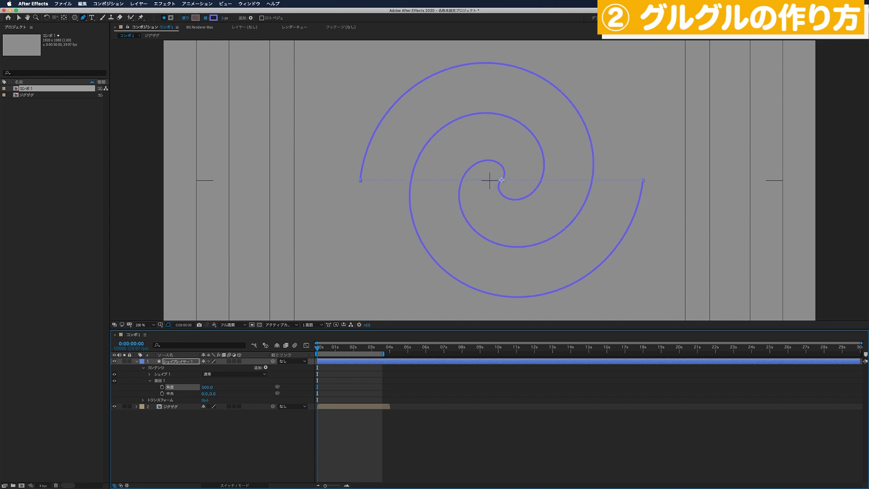
- Add Trim Paths to the spiral shape and reveal its start, end and offset
{"action": "left_click", "coordinate": [191, 363]}
{"action": "left_click", "coordinate": [265, 367]}
{"action": "left_click", "coordinate": [283, 456]}
{"action": "left_click", "coordinate": [150, 400]}
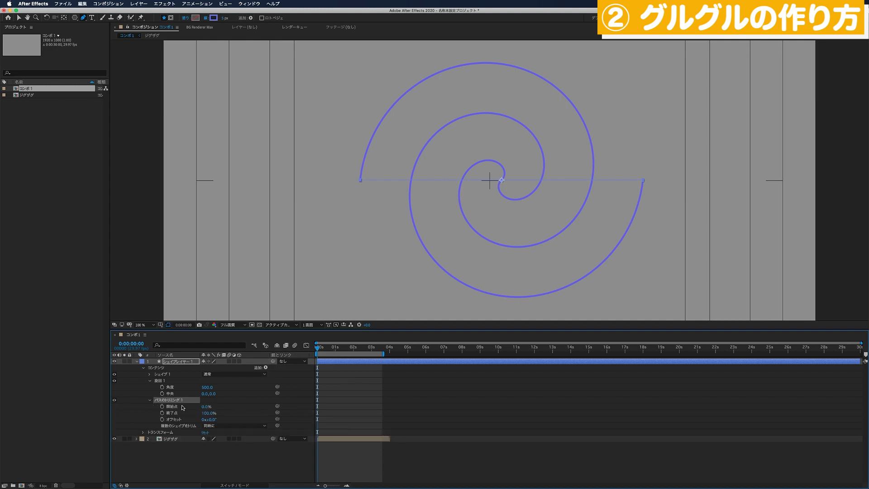
- Keyframe the spiral's Trim End from 0% at 0 s to 100% at 2 s
{"action": "left_click_drag", "start_coordinate": [207, 413], "coordinate": [173, 414]}
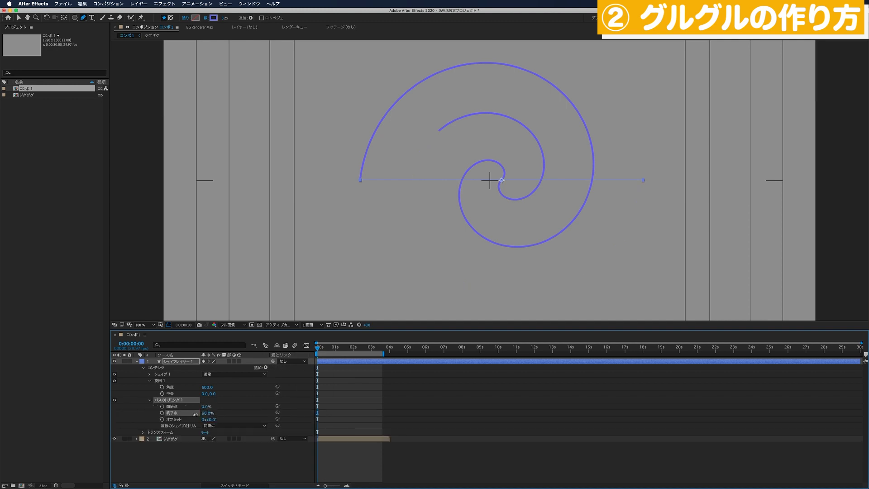
{"action": "left_click", "coordinate": [162, 413]}
{"action": "key", "text": "space"}
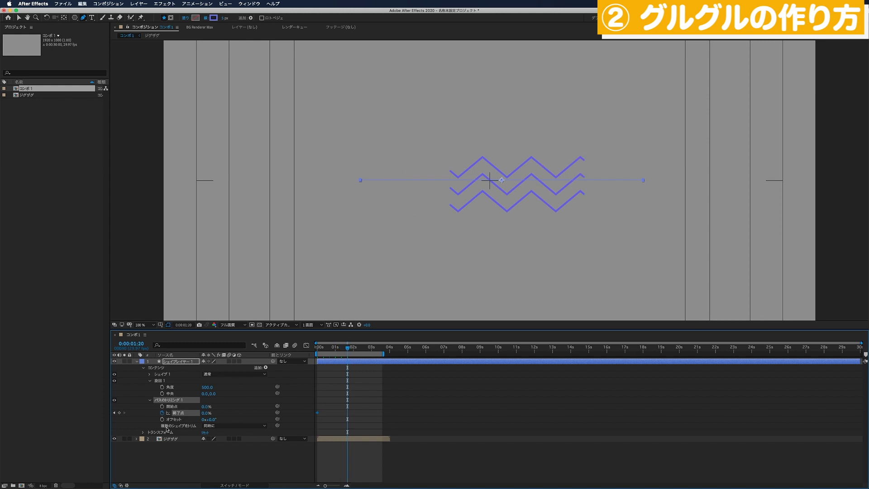
{"action": "left_click_drag", "start_coordinate": [205, 413], "coordinate": [246, 414]}
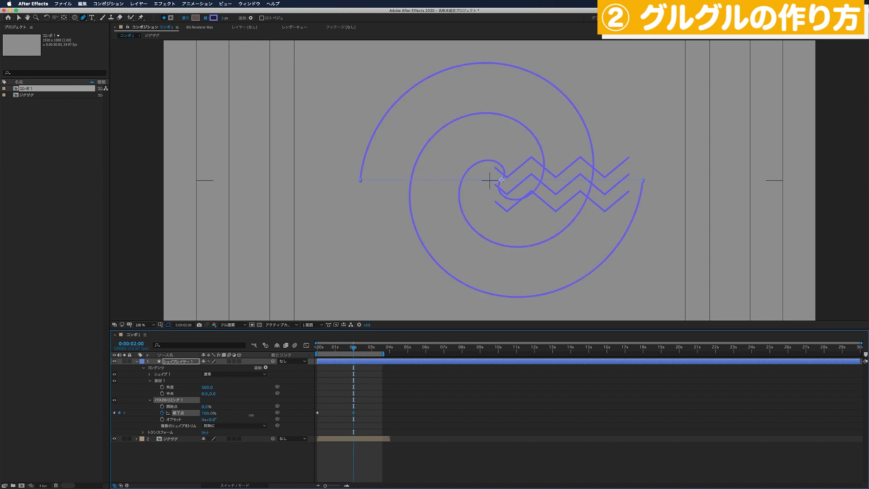
- Hide the ジグザグ layer and keyframe Trim Start from 0% at 1 s to 100% at 3 s
{"action": "left_click", "coordinate": [169, 439]}
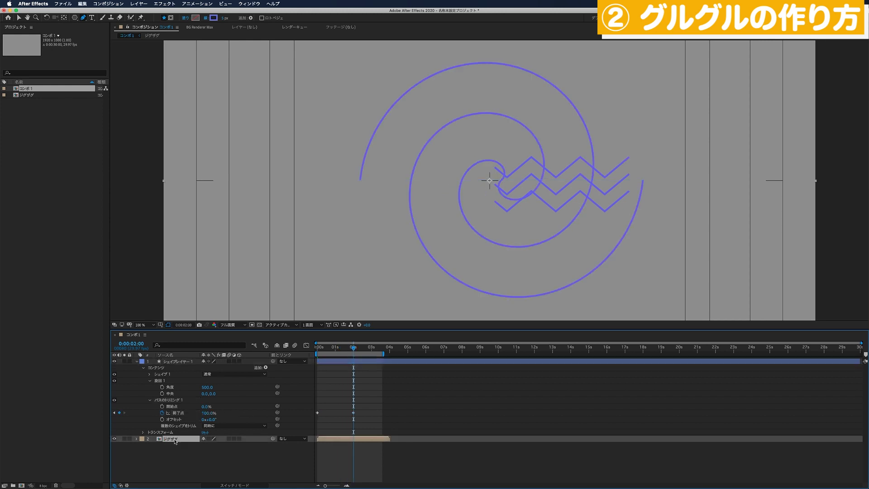
{"action": "left_click", "coordinate": [114, 439]}
{"action": "left_click", "coordinate": [236, 406]}
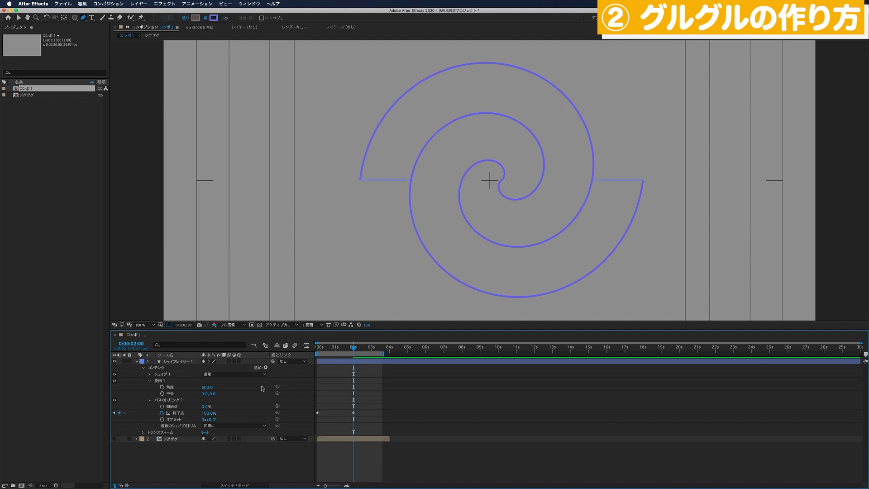
{"action": "left_click_drag", "start_coordinate": [338, 351], "coordinate": [335, 350]}
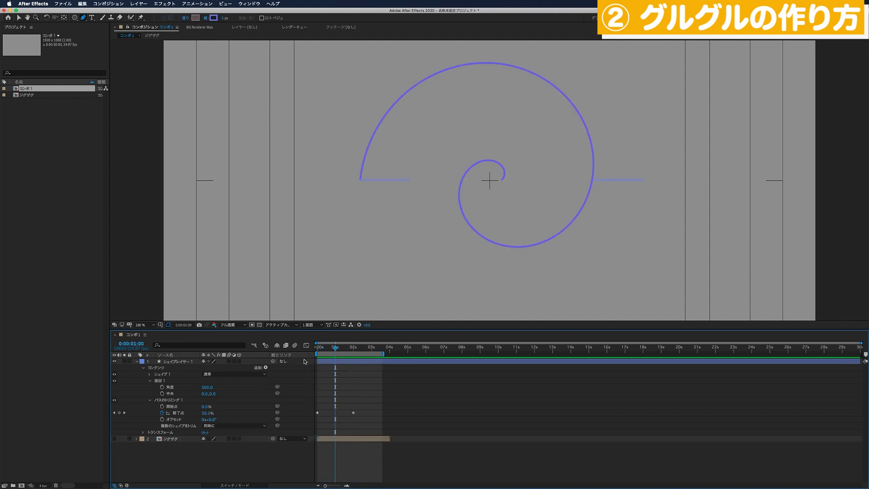
{"action": "left_click", "coordinate": [178, 406]}
{"action": "left_click", "coordinate": [162, 406]}
{"action": "key", "text": "space"}
{"action": "left_click_drag", "start_coordinate": [205, 407], "coordinate": [284, 403]}
- Set the spiral's stroke width to 20 px and preview the animation
{"action": "key", "text": "space"}
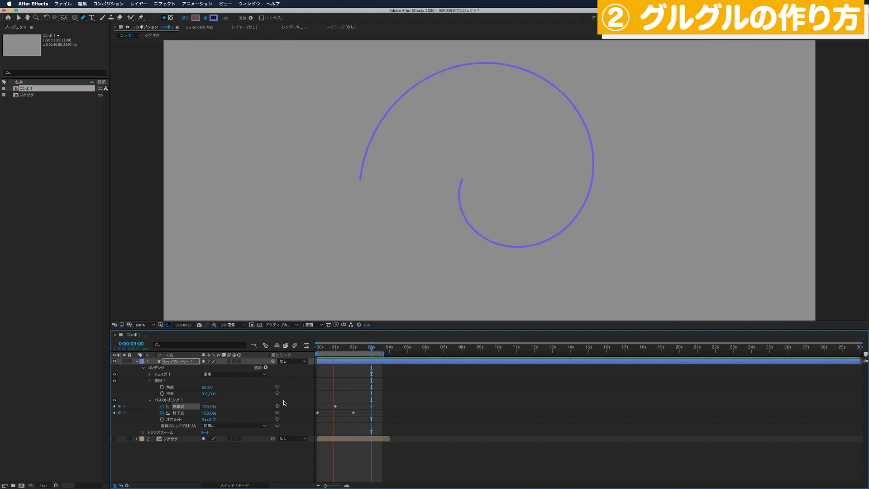
{"action": "left_click", "coordinate": [228, 18]}
{"action": "type", "text": "20"}
{"action": "key", "text": "Return"}
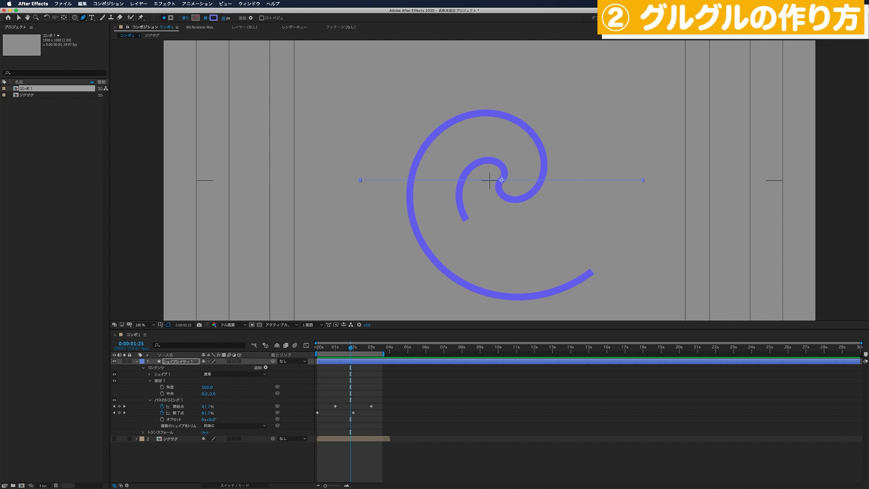
{"action": "key", "text": "space"}
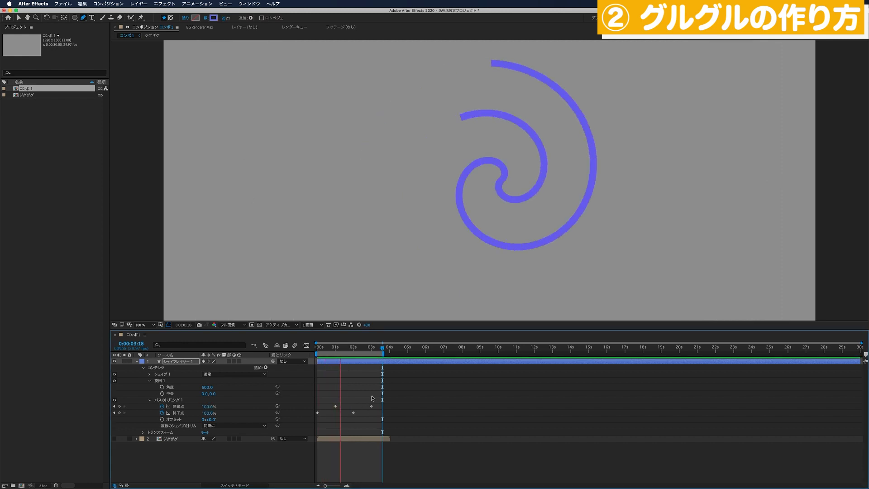
{"action": "key", "text": "space"}
- Shift the spiral slightly to the left in the frame
{"action": "left_click", "coordinate": [362, 348]}
{"action": "left_click_drag", "start_coordinate": [362, 348], "coordinate": [343, 348]}
{"action": "key", "text": "v"}
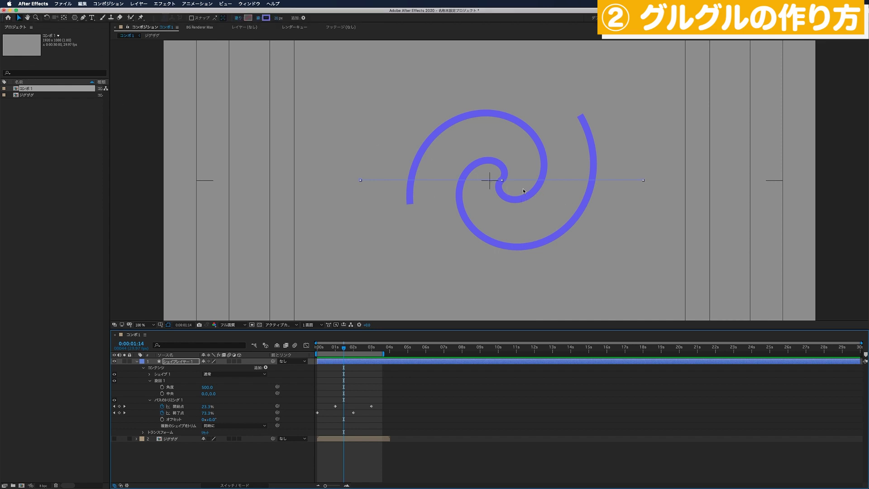
{"action": "left_click", "coordinate": [510, 190]}
{"action": "left_click", "coordinate": [416, 362]}
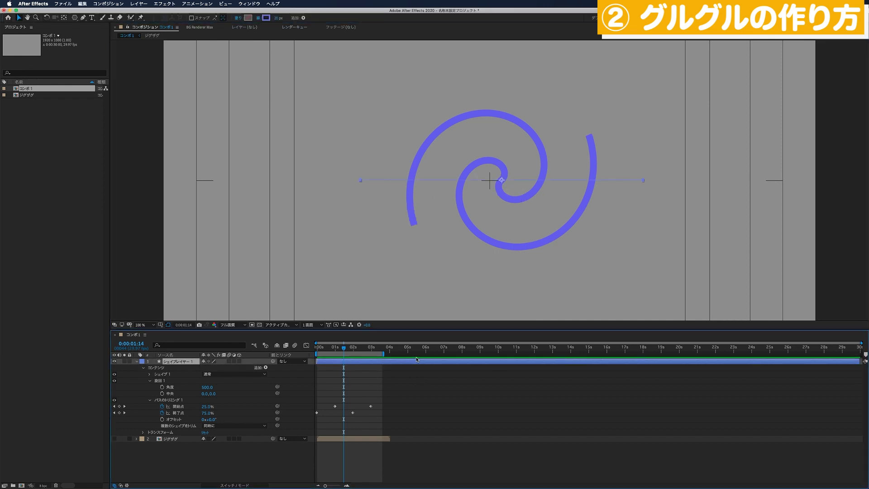
{"action": "left_click_drag", "start_coordinate": [496, 180], "coordinate": [485, 180]}
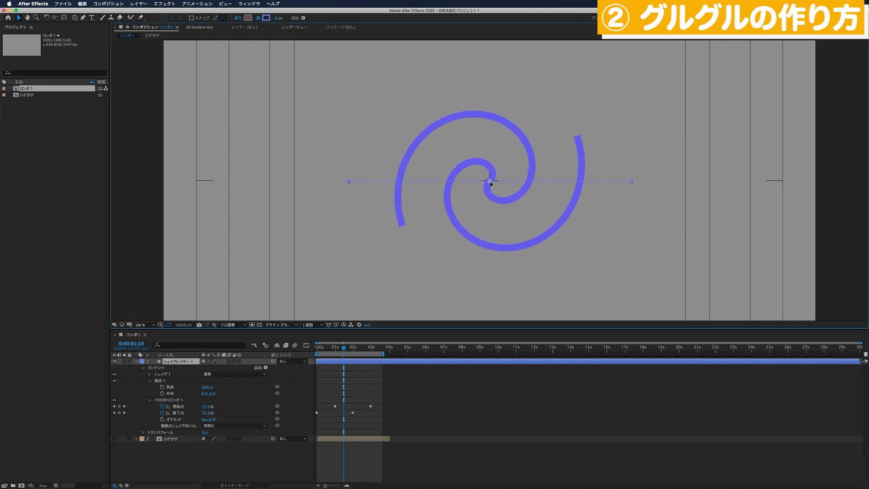
{"action": "key", "text": "space"}
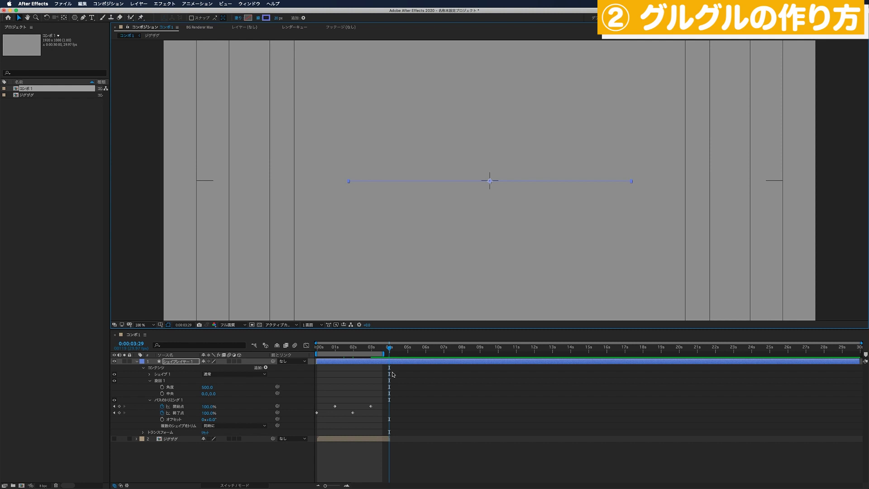
{"action": "scroll", "coordinate": [394, 371], "scroll_direction": "up", "scroll_amount": 3}
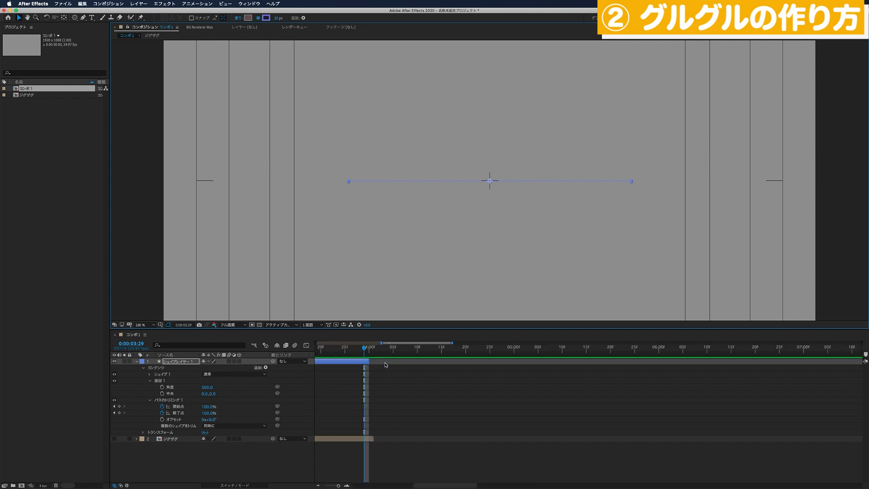
{"action": "scroll", "coordinate": [374, 376], "scroll_direction": "down", "scroll_amount": 5}
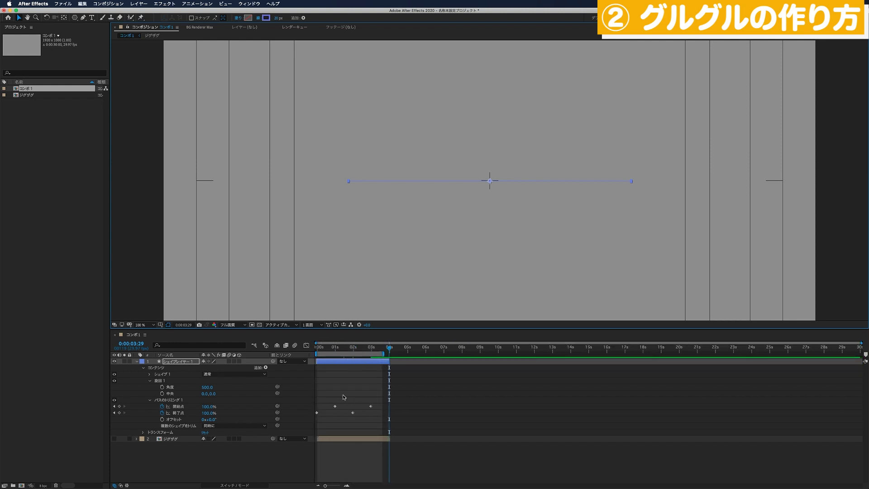
- Pre-compose the spiral layer, naming the new composition グルグル
{"action": "key", "text": "super+shift+c"}
{"action": "left_click_drag", "start_coordinate": [231, 178], "coordinate": [234, 184]}
{"action": "type", "text": "ぐ"}
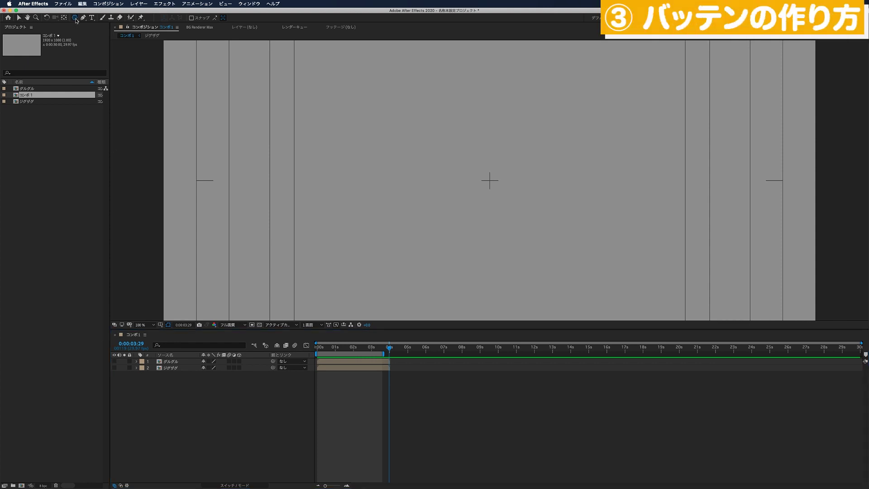
- Create a rectangle shape layer covering the whole composition
{"action": "left_click_drag", "start_coordinate": [74, 17], "coordinate": [100, 20]}
{"action": "left_click", "coordinate": [112, 19]}
{"action": "double_click", "coordinate": [74, 17]}
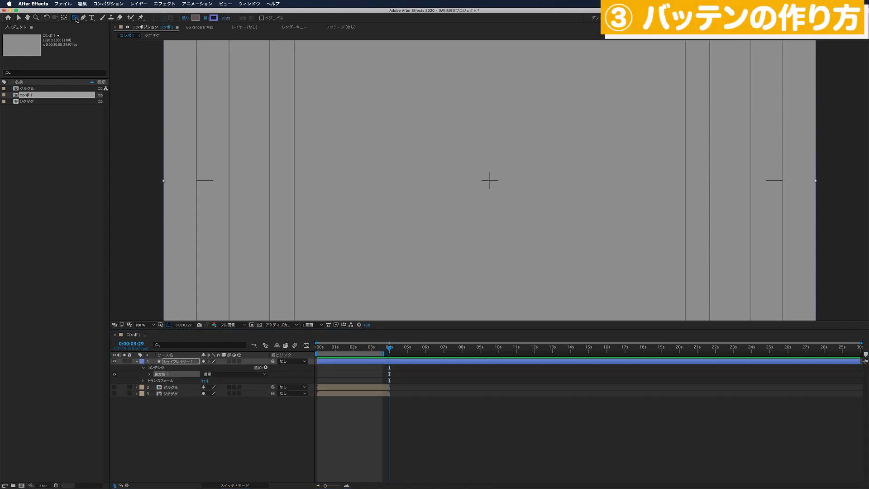
{"action": "key", "text": "v"}
{"action": "key", "text": "comma"}
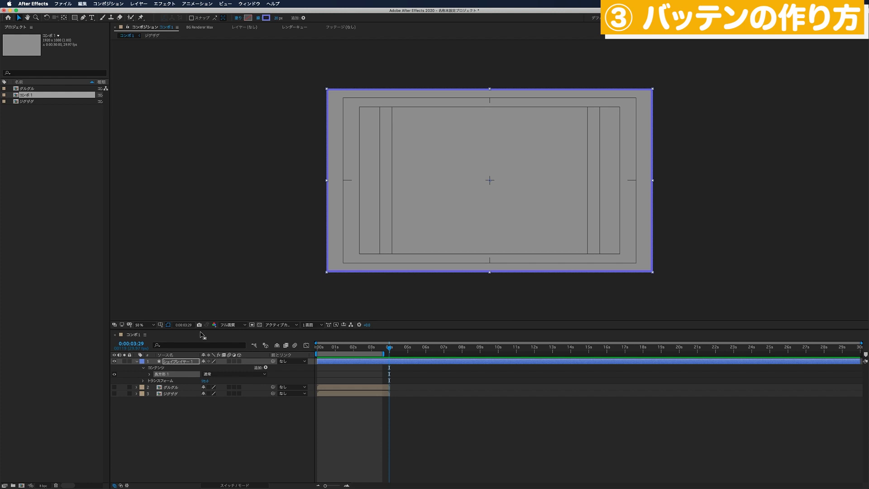
- Set Rectangle Path 1 size to 25 by 200
{"action": "left_click", "coordinate": [166, 371]}
{"action": "left_click", "coordinate": [149, 375]}
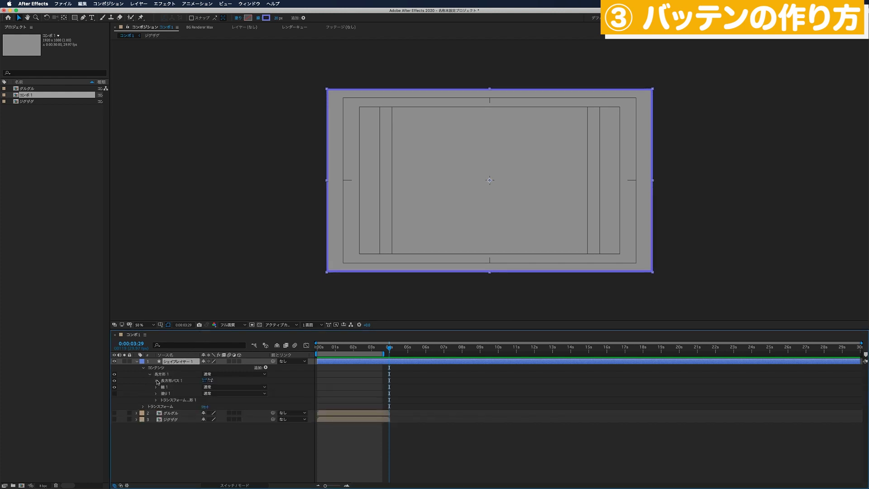
{"action": "left_click", "coordinate": [157, 380]}
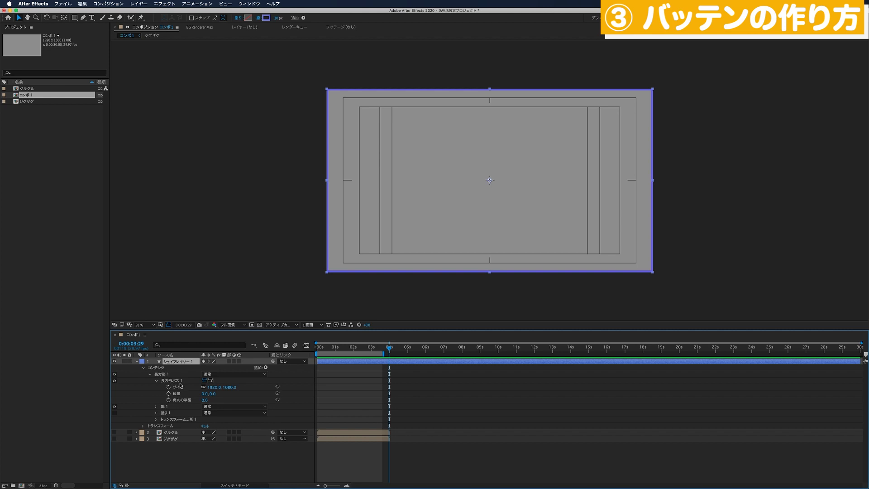
{"action": "left_click", "coordinate": [212, 387]}
{"action": "type", "text": "25"}
{"action": "key", "text": "Tab"}
{"action": "type", "text": "200"}
{"action": "key", "text": "Return"}
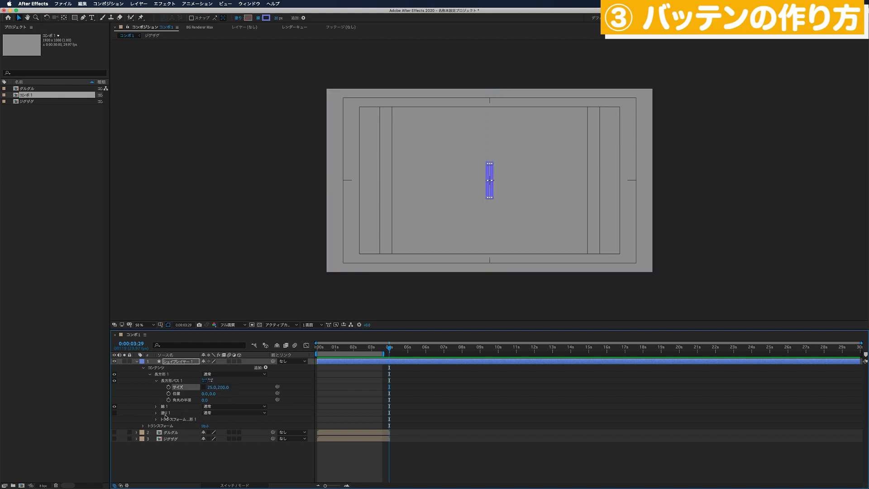
- Turn off the rectangle's stroke, enable its fill and pick white
{"action": "left_click", "coordinate": [114, 406]}
{"action": "left_click", "coordinate": [114, 413]}
{"action": "left_click", "coordinate": [248, 17]}
{"action": "left_click_drag", "start_coordinate": [116, 142], "coordinate": [101, 137]}
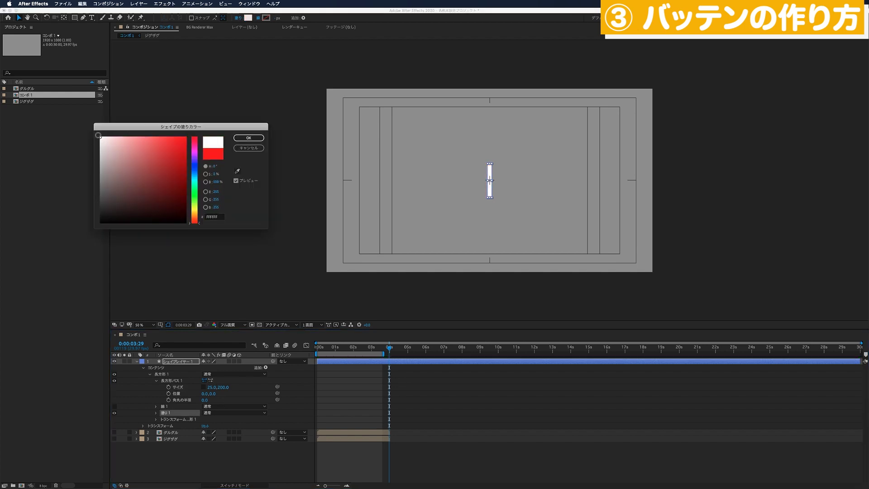
- Confirm the white fill and set a starting Size keyframe of 25×0 at 0 s
{"action": "left_click", "coordinate": [249, 138]}
{"action": "key", "text": "shift+slash"}
{"action": "key", "text": "Home"}
{"action": "left_click", "coordinate": [169, 387]}
{"action": "left_click", "coordinate": [221, 387]}
{"action": "type", "text": "0"}
{"action": "key", "text": "Return"}
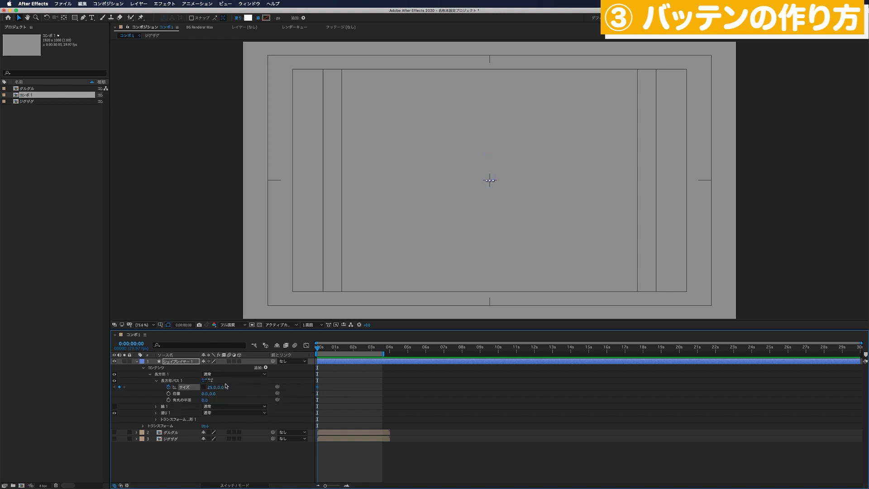
- Set Size to 25×200 at 2 s and preview the bar growing
{"action": "key", "text": "shift+Page_Down"}
{"action": "key", "text": "shift+Page_Down"}
{"action": "key", "text": "shift+Page_Down"}
{"action": "key", "text": "shift+Page_Down"}
{"action": "key", "text": "shift+Page_Down"}
{"action": "left_click", "coordinate": [221, 386]}
{"action": "type", "text": "00"}
{"action": "key", "text": "Return"}
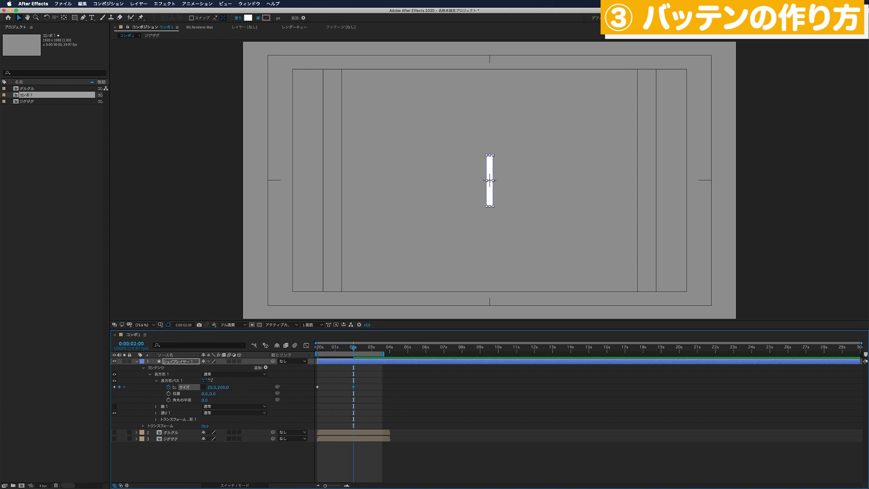
{"action": "left_click_drag", "start_coordinate": [344, 353], "coordinate": [316, 353]}
{"action": "key", "text": "space"}
{"action": "left_click", "coordinate": [358, 349]}
{"action": "left_click_drag", "start_coordinate": [351, 352], "coordinate": [353, 348]}
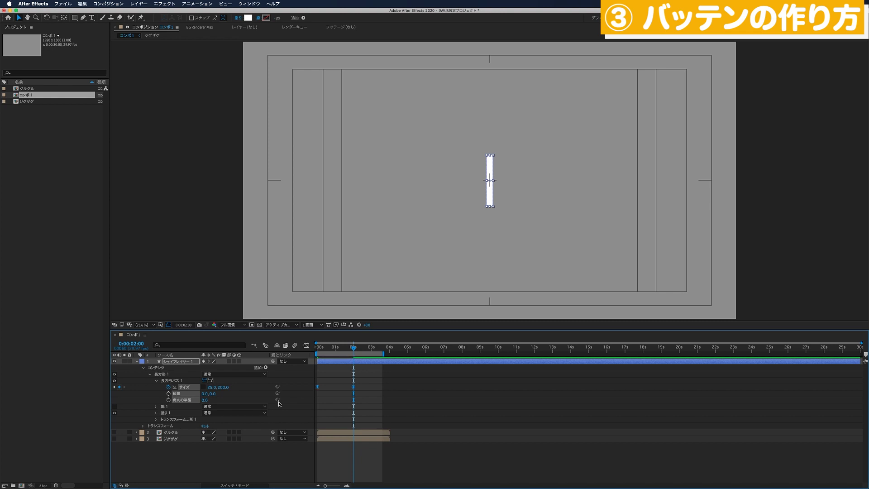
{"action": "key", "text": "space"}
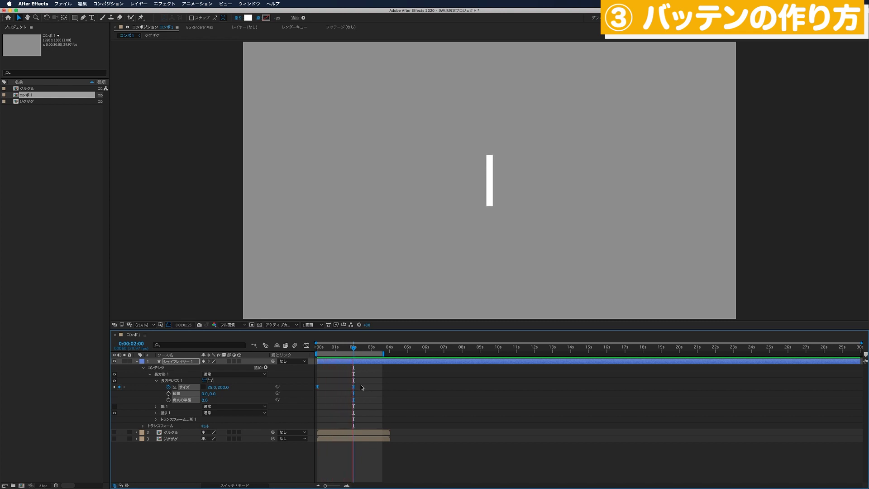
{"action": "key", "text": "space"}
{"action": "key", "text": "Home"}
{"action": "left_click", "coordinate": [266, 367]}
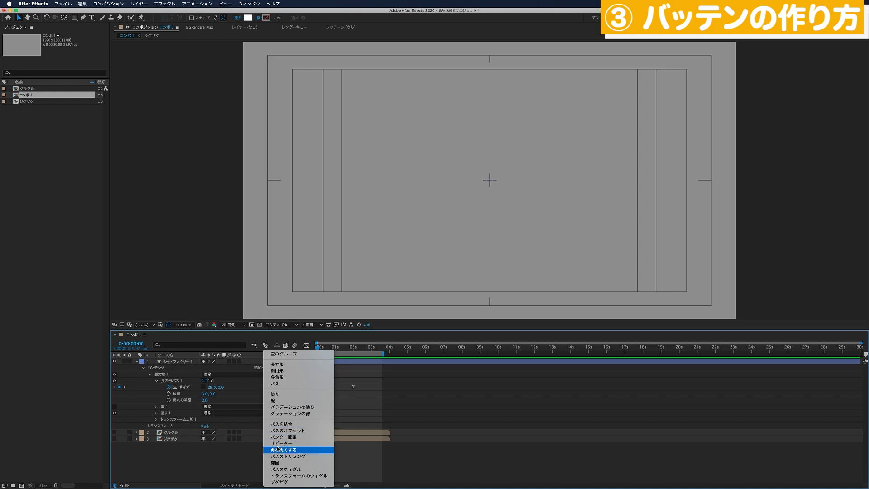
- Add a Repeater with transform Position X 0 and Rotation 90° to form a cross
{"action": "left_click", "coordinate": [280, 443]}
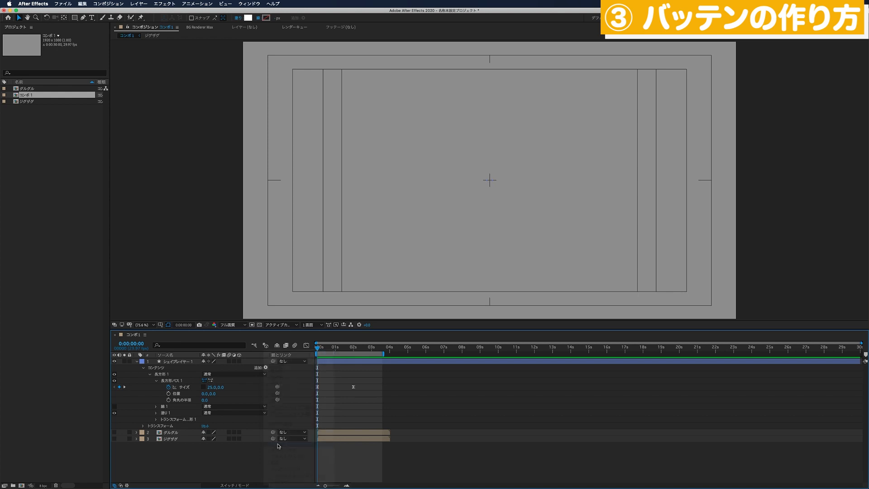
{"action": "key", "text": "space"}
{"action": "key", "text": "space"}
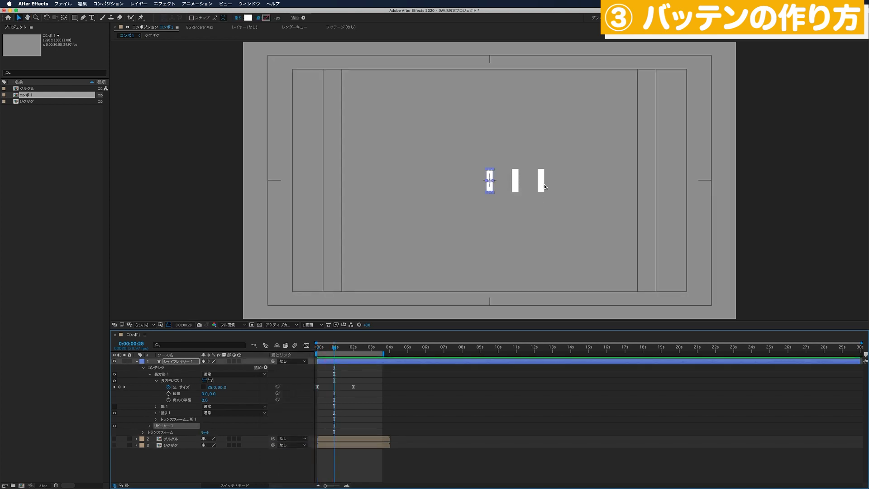
{"action": "left_click", "coordinate": [149, 426]}
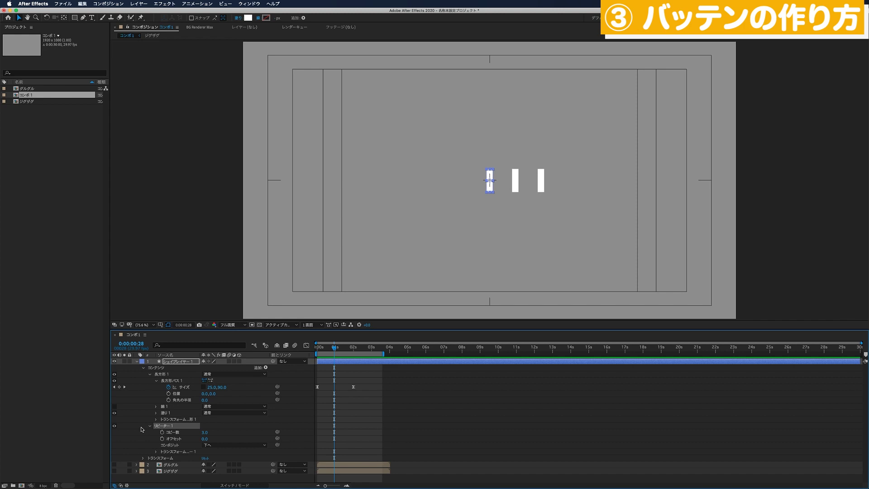
{"action": "left_click", "coordinate": [156, 453]}
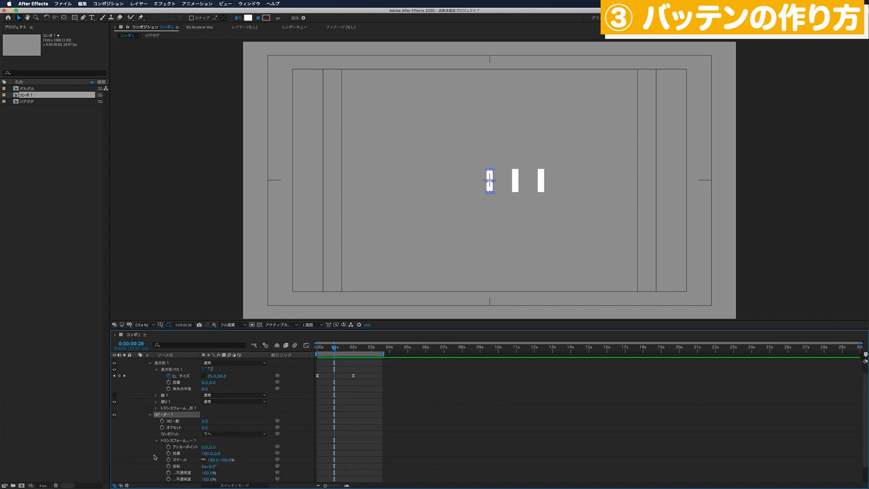
{"action": "left_click", "coordinate": [207, 453]}
{"action": "key", "text": "Return"}
{"action": "scroll", "coordinate": [196, 462], "scroll_direction": "down", "scroll_amount": 1}
{"action": "left_click", "coordinate": [211, 453]}
{"action": "key", "text": "Return"}
{"action": "left_click", "coordinate": [367, 427]}
{"action": "key", "text": "space"}
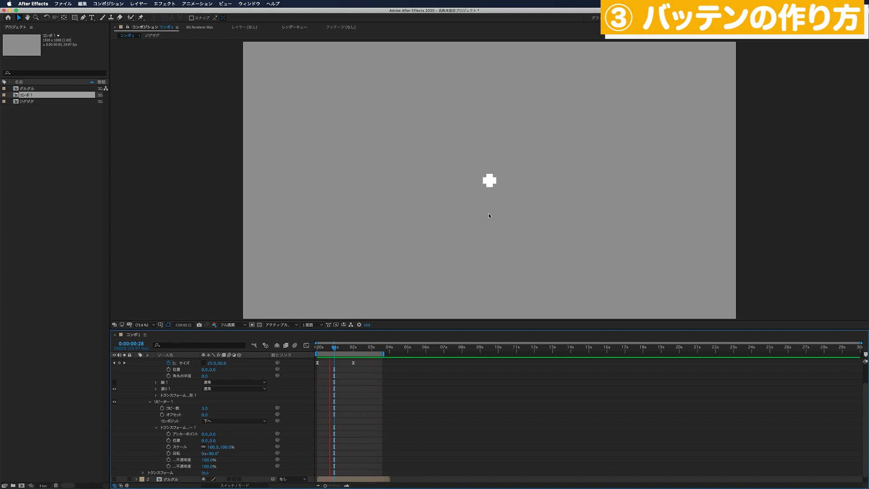
{"action": "key", "text": "space"}
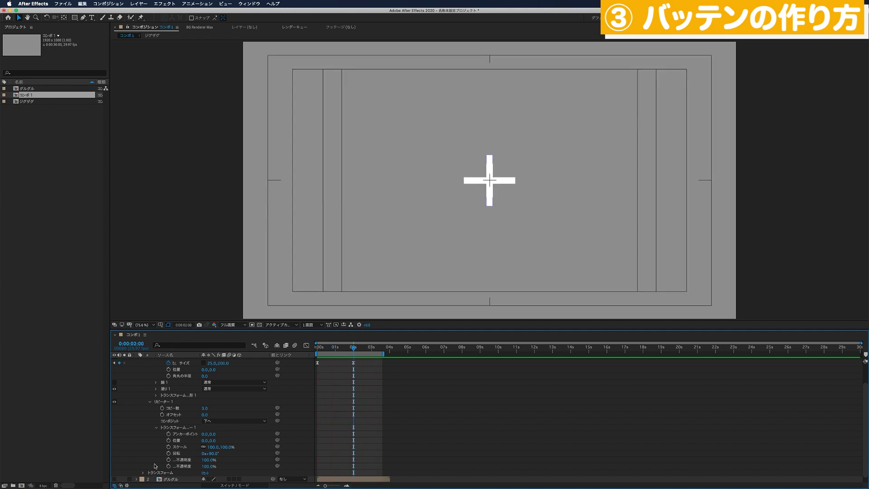
- Hide the title/action-safe guides in the composition viewer
{"action": "scroll", "coordinate": [147, 475], "scroll_direction": "up", "scroll_amount": 2}
{"action": "left_click_drag", "start_coordinate": [342, 349], "coordinate": [309, 355]}
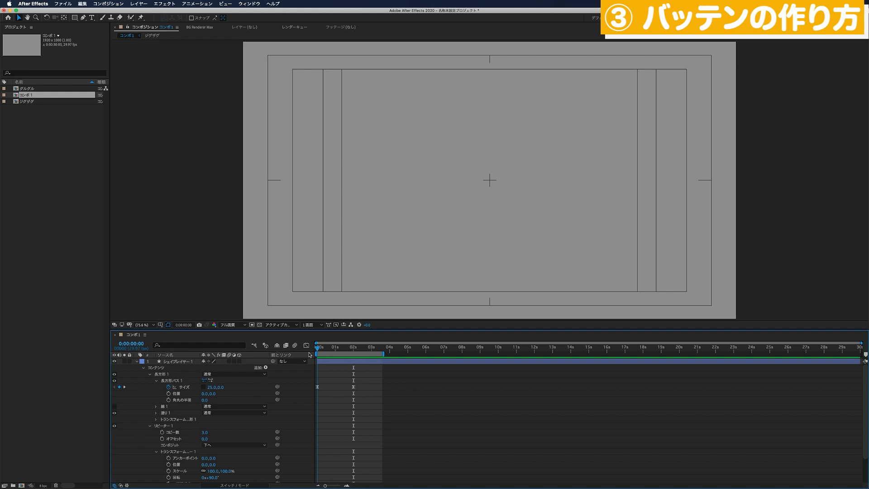
{"action": "left_click", "coordinate": [160, 324]}
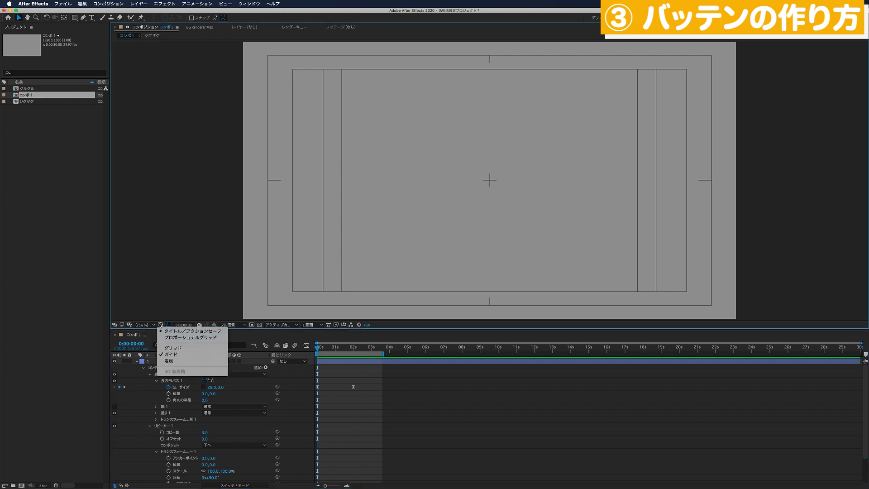
{"action": "left_click", "coordinate": [215, 331]}
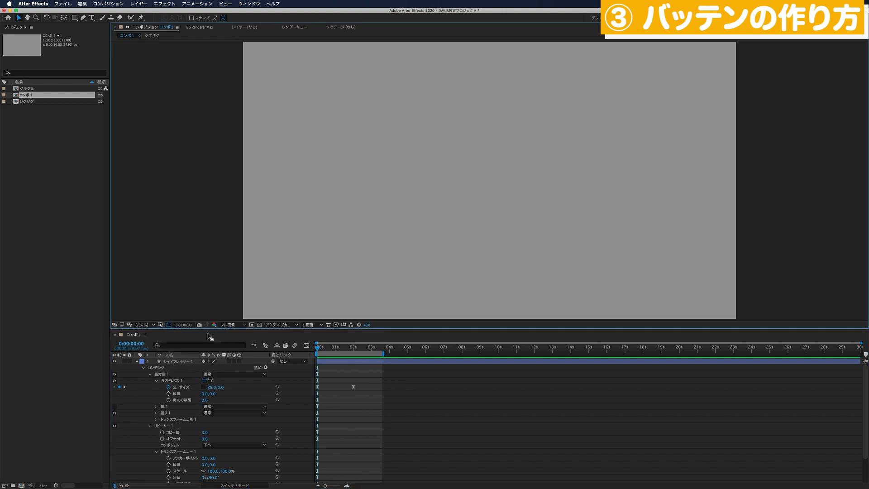
- Change the 0 s size keyframe to 25×25 and preview the square growing into a plus
{"action": "left_click", "coordinate": [221, 387]}
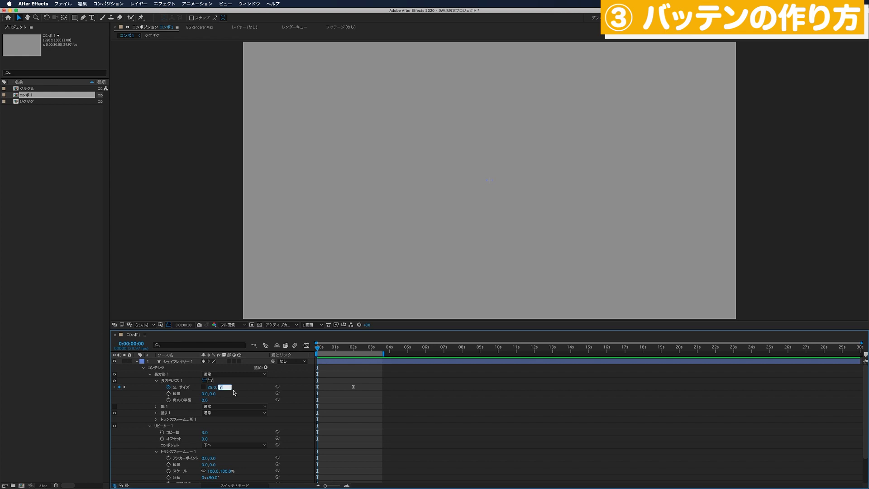
{"action": "type", "text": "25"}
{"action": "type", "text": "25."}
{"action": "key", "text": "Return"}
{"action": "left_click", "coordinate": [318, 398]}
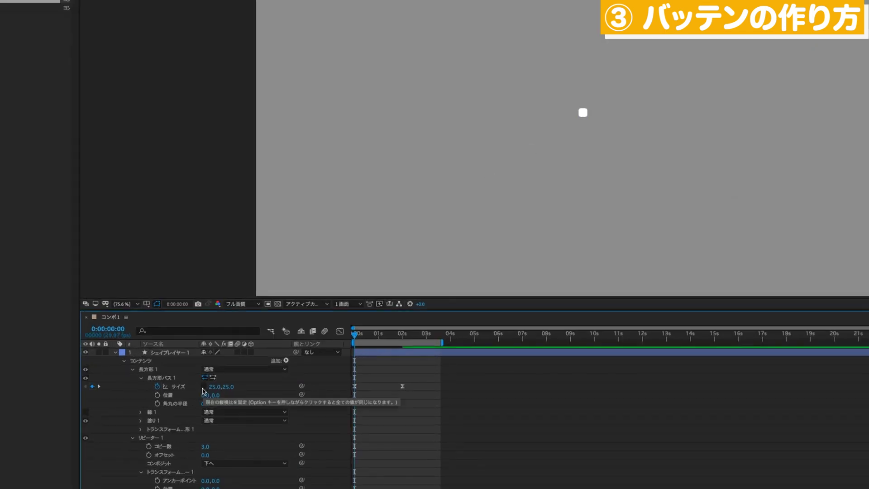
{"action": "key", "text": "space"}
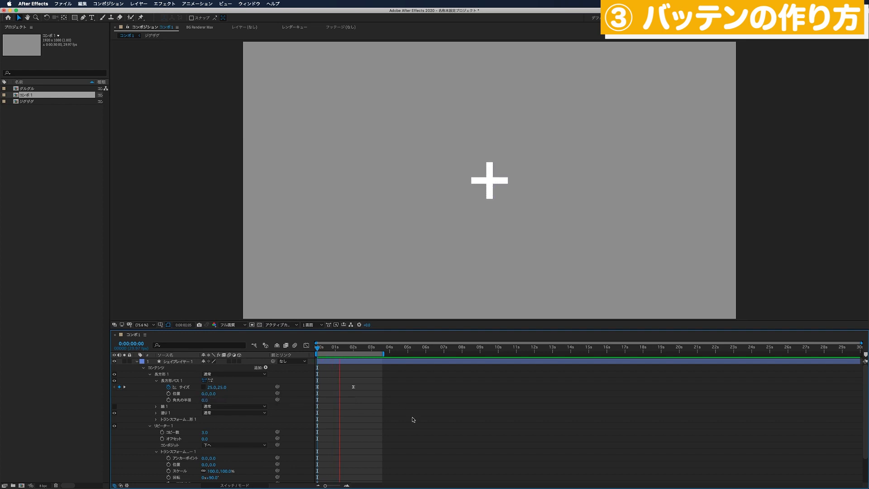
{"action": "key", "text": "space"}
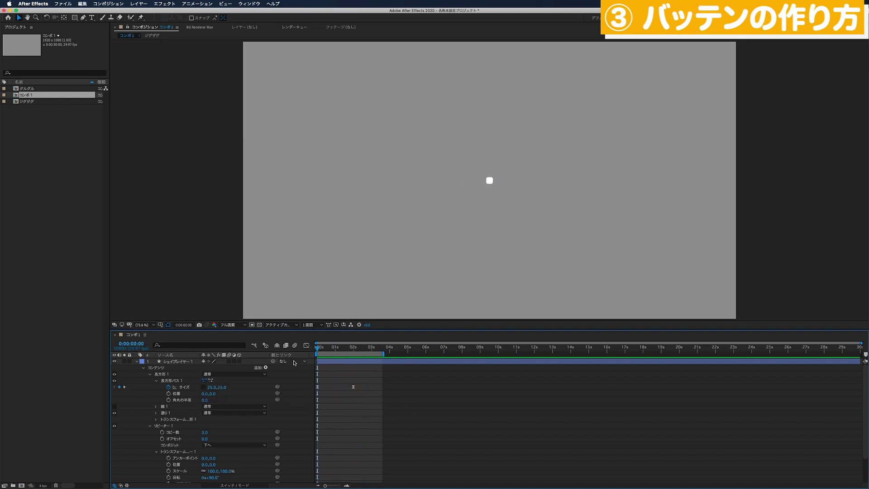
{"action": "left_click", "coordinate": [143, 368]}
{"action": "left_click", "coordinate": [166, 362]}
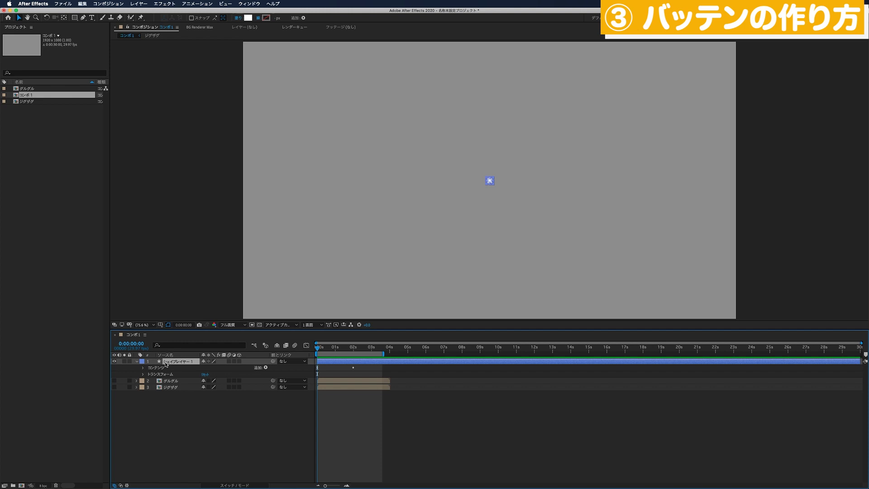
- Keyframe the cross's rotation from −120° at 0 s to 0° at 1 s
{"action": "left_click", "coordinate": [143, 375]}
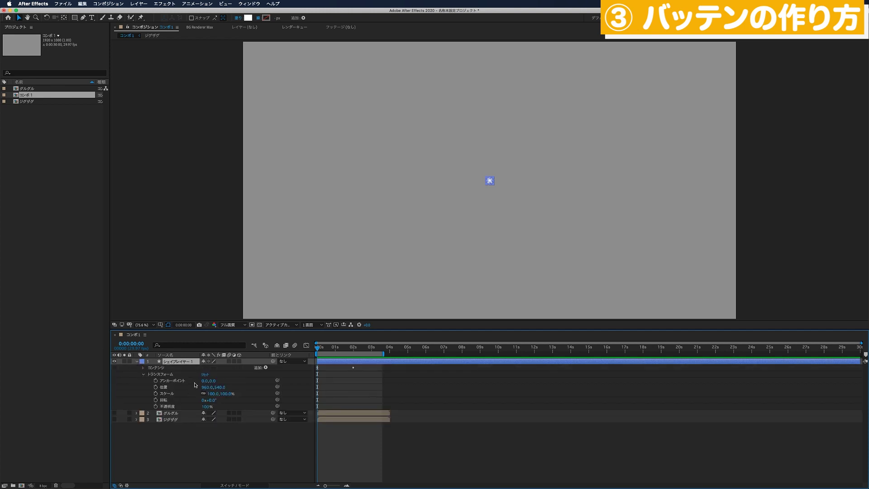
{"action": "left_click", "coordinate": [155, 400]}
{"action": "left_click", "coordinate": [212, 401]}
{"action": "type", "text": "20"}
{"action": "key", "text": "Return"}
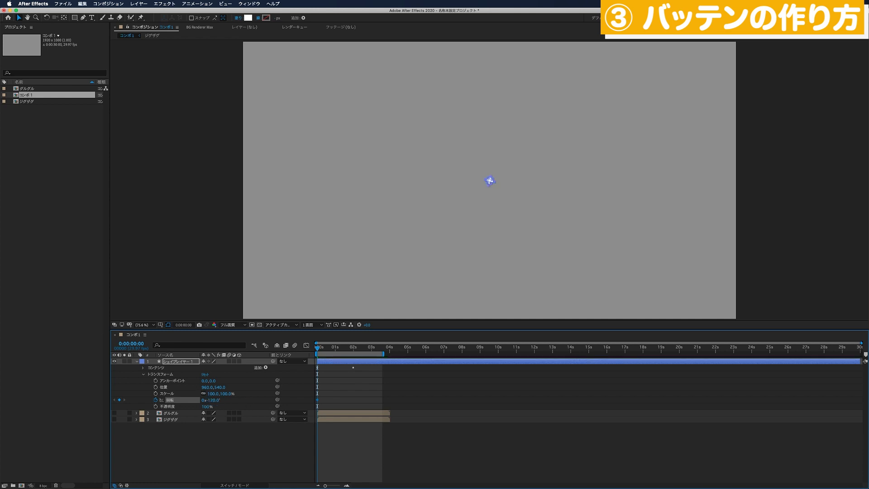
{"action": "key", "text": "shift+Page_Down"}
{"action": "key", "text": "shift+Page_Down"}
{"action": "key", "text": "shift+Page_Down"}
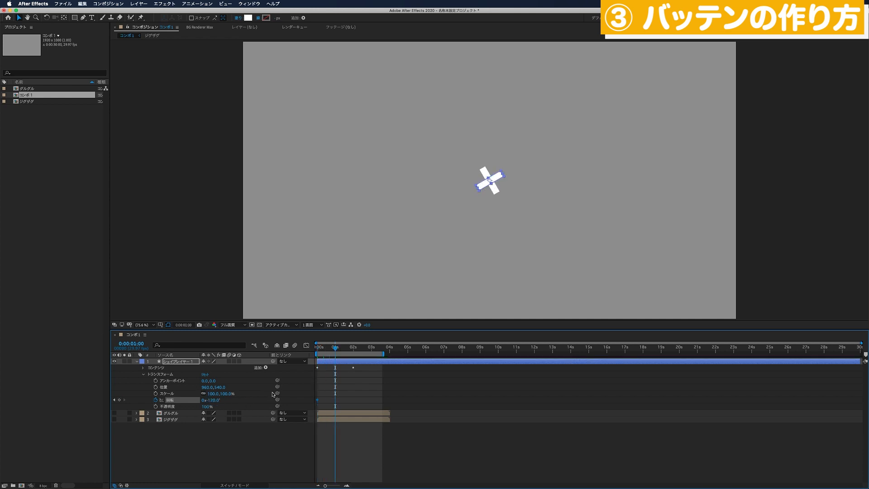
{"action": "left_click", "coordinate": [216, 401]}
{"action": "type", "text": "0"}
{"action": "key", "text": "Return"}
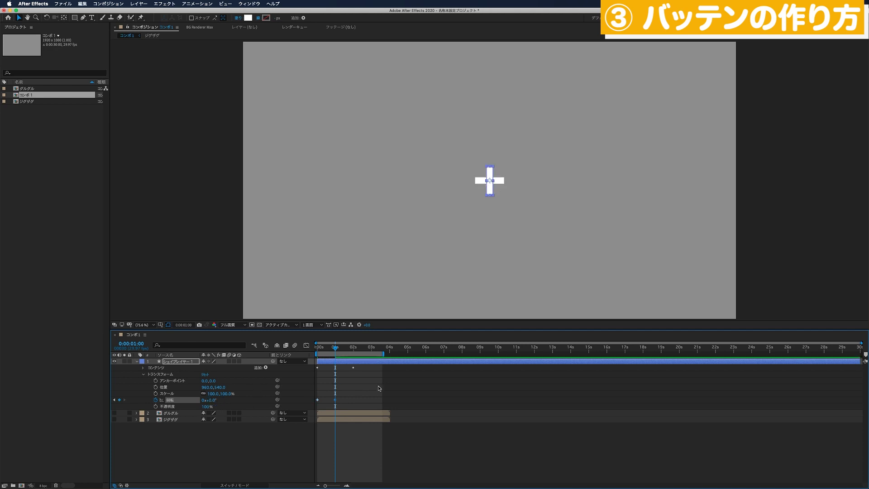
- Keyframe Position so the cross slides right to x 1200 at 3 s
{"action": "key", "text": "Home"}
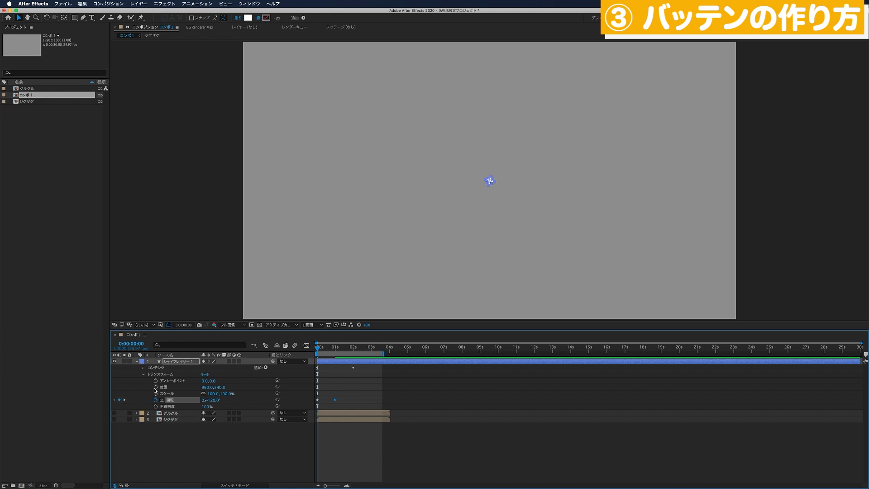
{"action": "left_click", "coordinate": [156, 387]}
{"action": "key", "text": "space"}
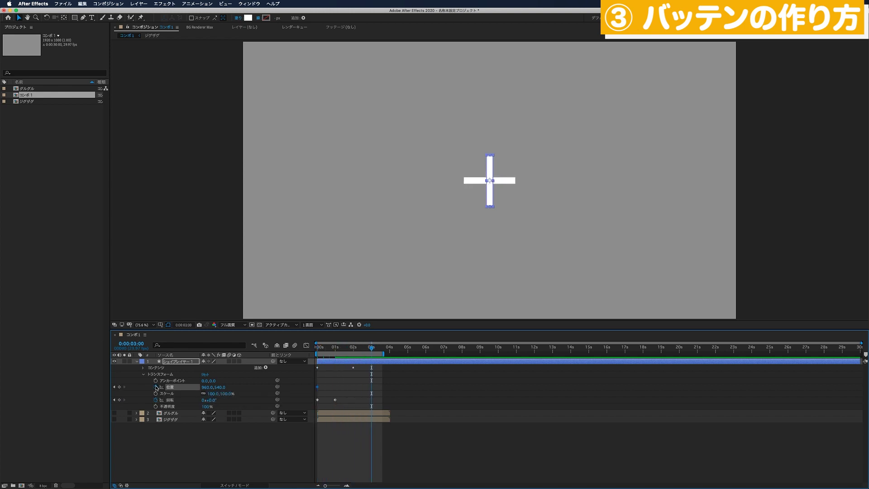
{"action": "left_click_drag", "start_coordinate": [207, 387], "coordinate": [297, 390]}
{"action": "left_click", "coordinate": [209, 387]}
{"action": "type", "text": "1200"}
{"action": "key", "text": "Return"}
{"action": "key", "text": "space"}
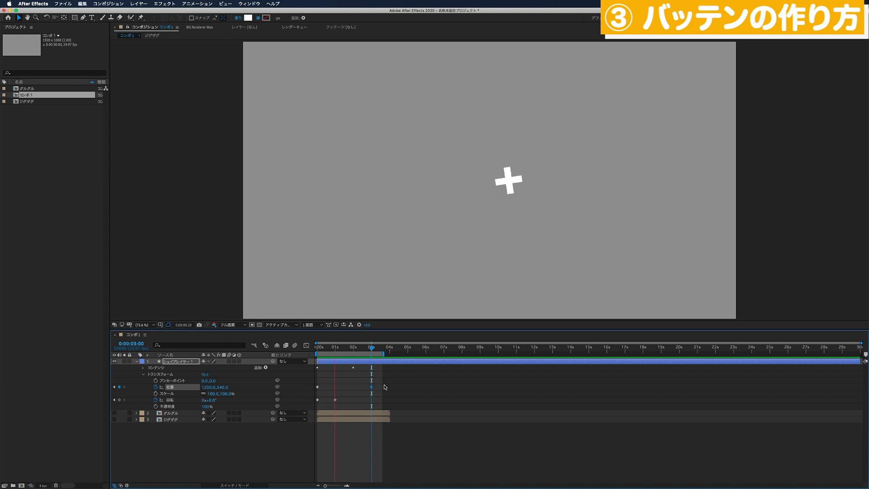
{"action": "left_click_drag", "start_coordinate": [388, 385], "coordinate": [311, 403]}
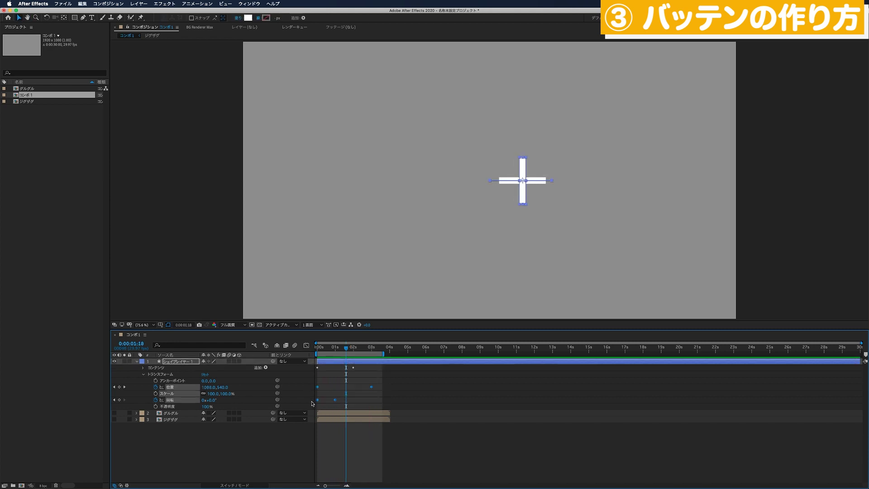
{"action": "left_click_drag", "start_coordinate": [346, 349], "coordinate": [369, 353]}
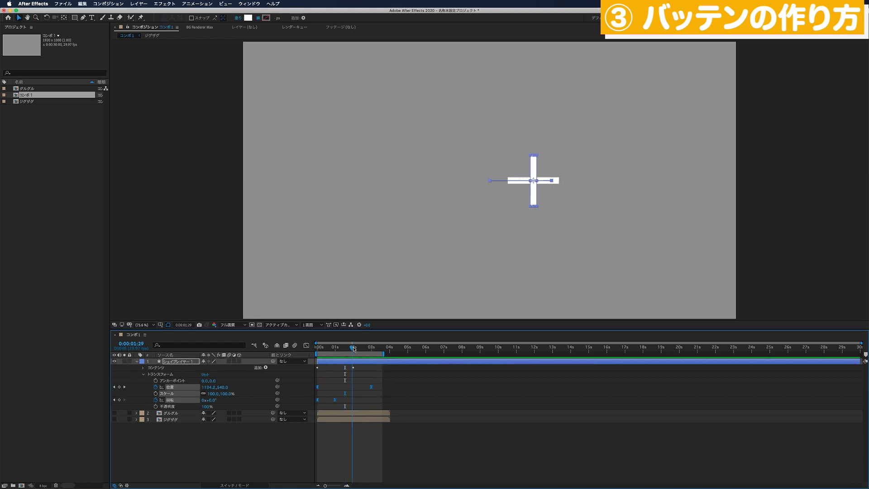
{"action": "left_click", "coordinate": [156, 407]}
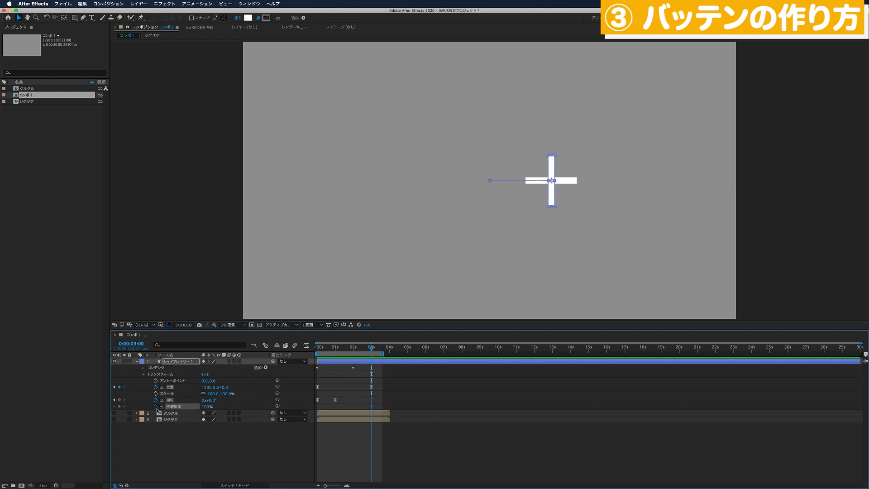
- Keyframe opacity from 100% at 2 s to 0% at 3 s and preview the fade
{"action": "left_click", "coordinate": [205, 406]}
{"action": "type", "text": "0"}
{"action": "key", "text": "Return"}
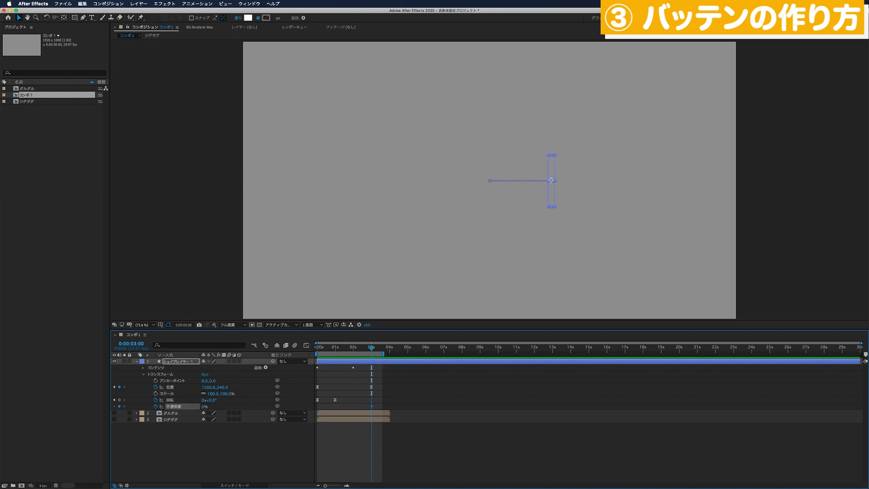
{"action": "key", "text": "j"}
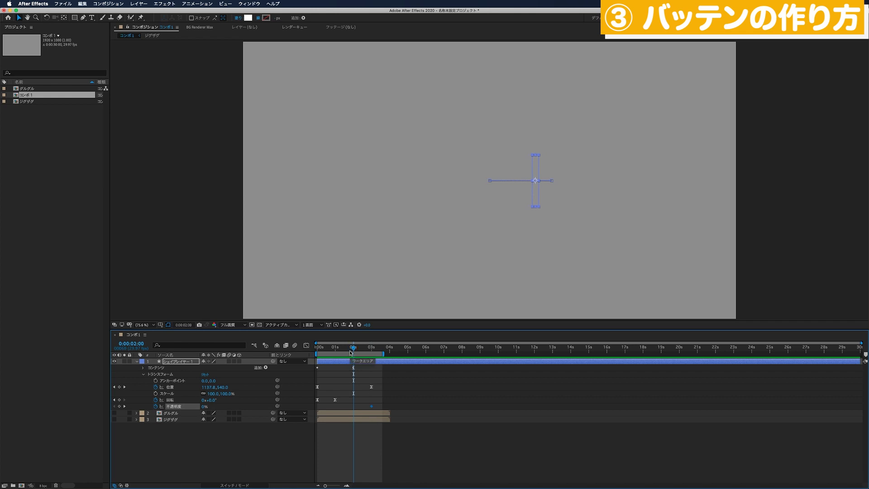
{"action": "left_click_drag", "start_coordinate": [202, 406], "coordinate": [235, 406]}
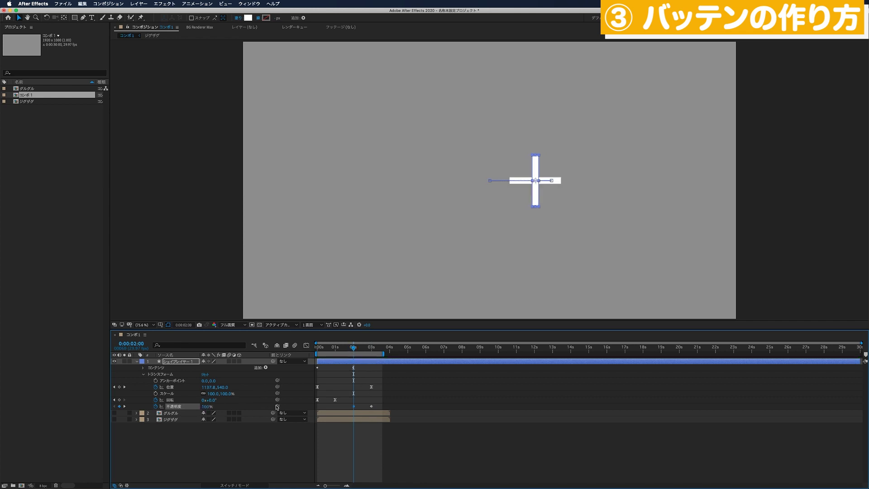
{"action": "left_click", "coordinate": [272, 460]}
{"action": "key", "text": "space"}
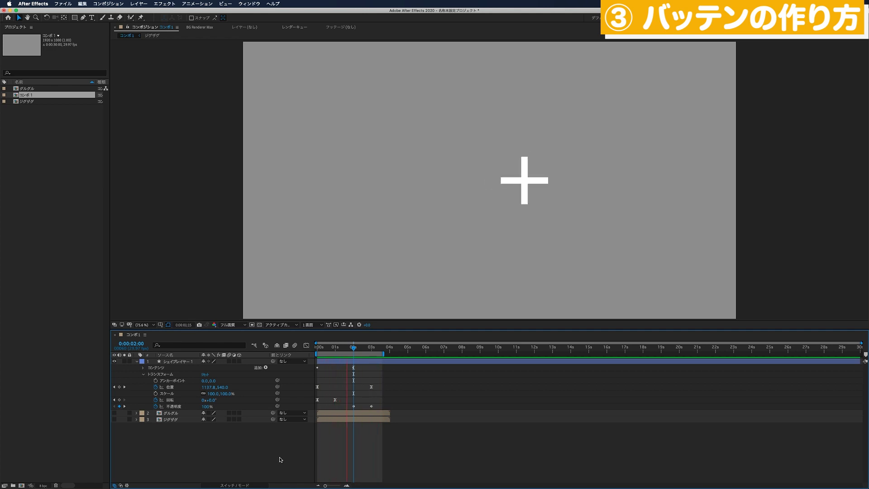
{"action": "key", "text": "space"}
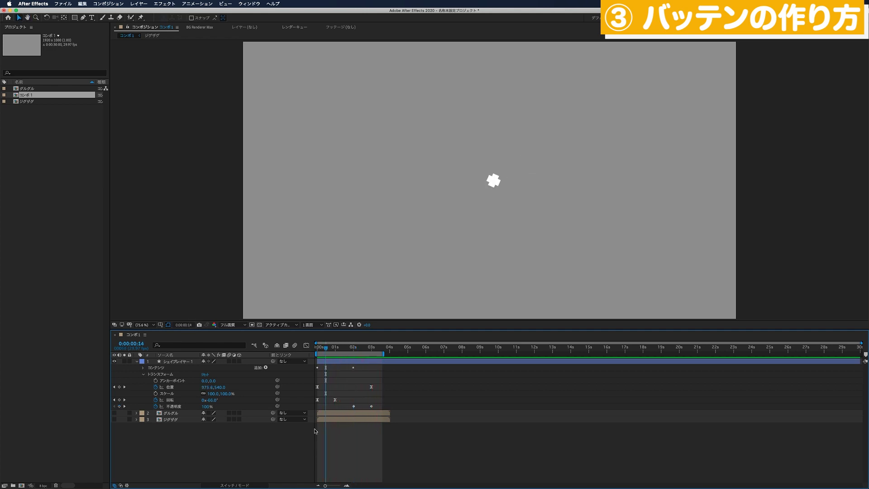
{"action": "key", "text": "space"}
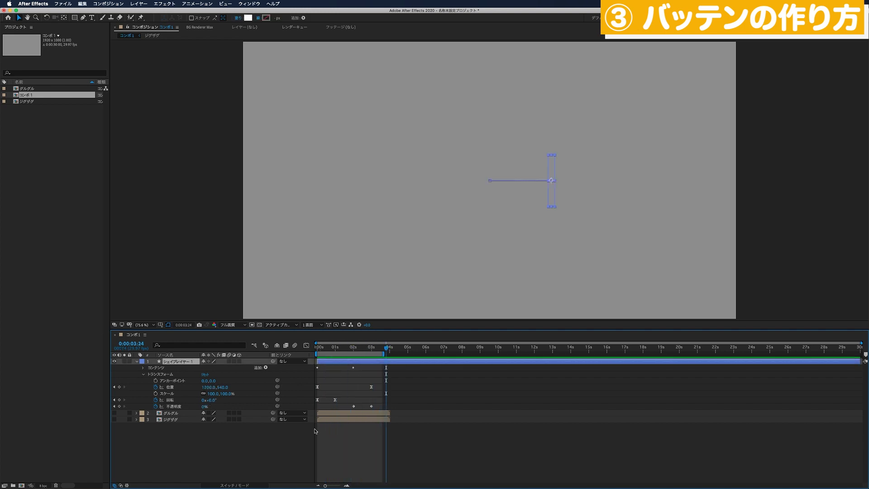
- Trim the layer's out point a few frames later and pre-compose it as バッテン
{"action": "key", "text": "Page_Down"}
{"action": "key", "text": "Page_Down"}
{"action": "key", "text": "Page_Down"}
{"action": "key", "text": "alt+bracketright"}
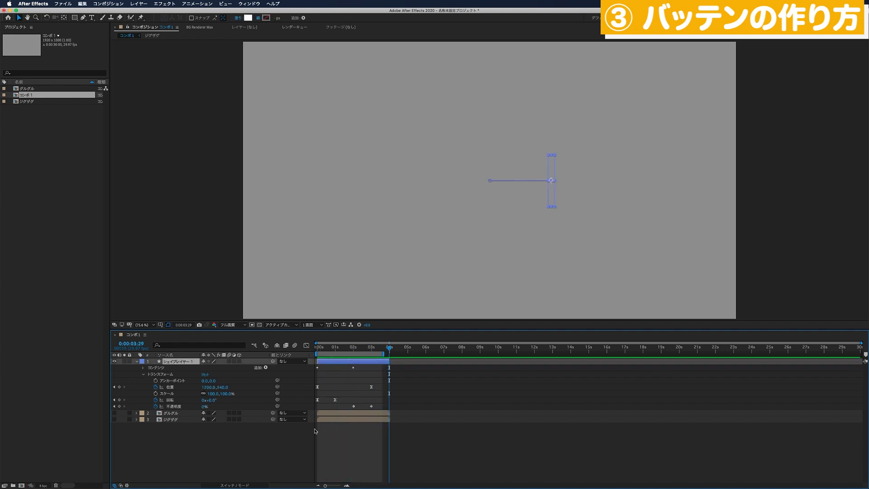
{"action": "key", "text": "equal"}
{"action": "key", "text": "equal"}
{"action": "key", "text": "equal"}
{"action": "key", "text": "ctrl+shift+c"}
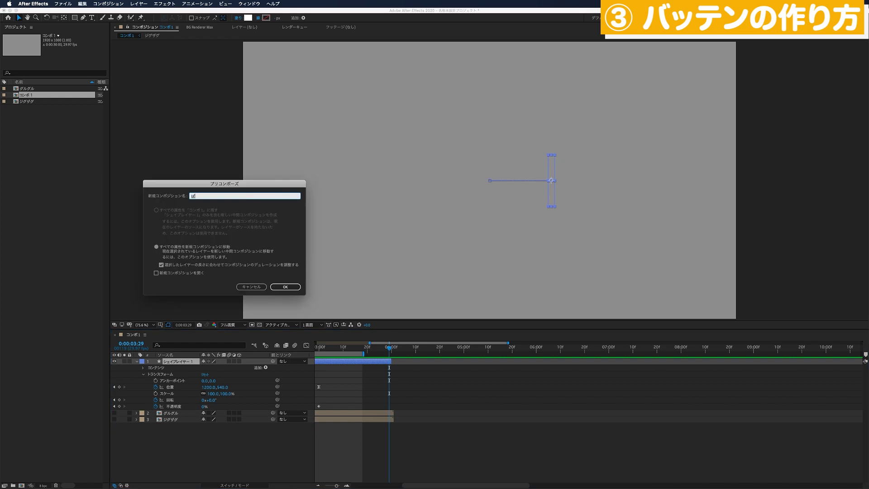
{"action": "key", "text": "Return"}
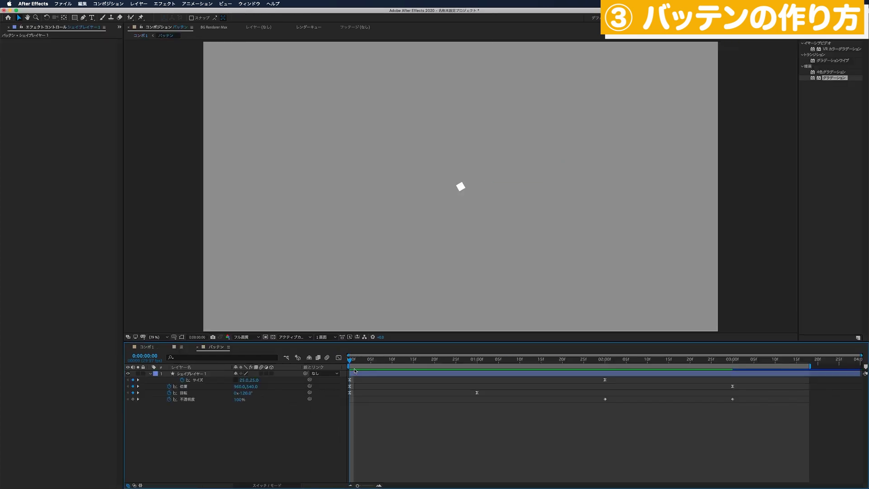
{"action": "key", "text": "space"}
{"action": "key", "text": "space"}
{"action": "key", "text": "space"}
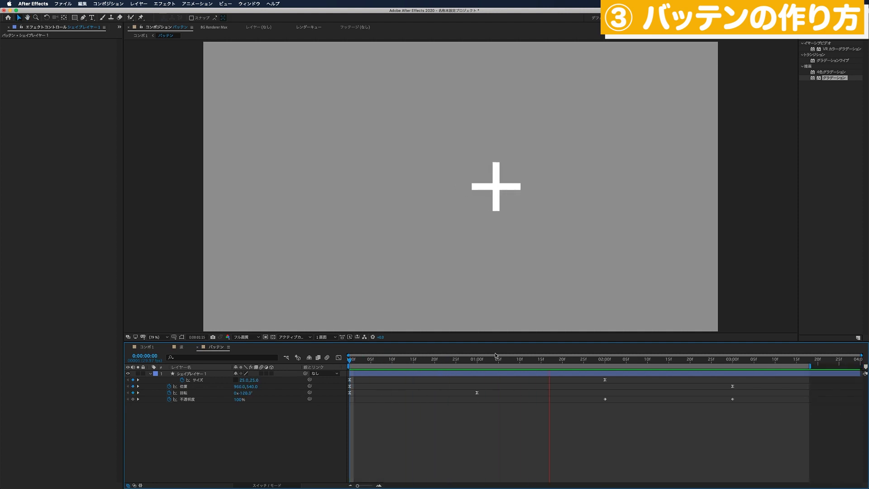
- Keyframe the バッテン cross's Opacity from 0% at 0:00 to 100% at 1:00 and preview it
{"action": "key", "text": "space"}
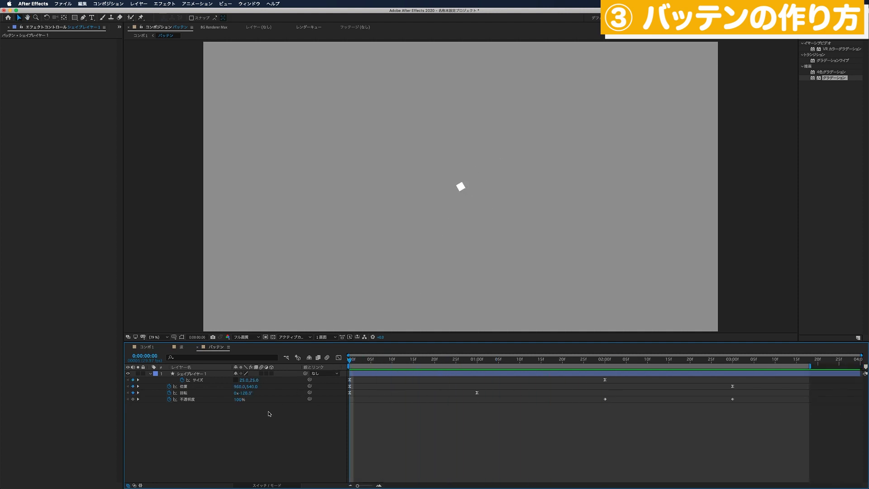
{"action": "left_click", "coordinate": [133, 399]}
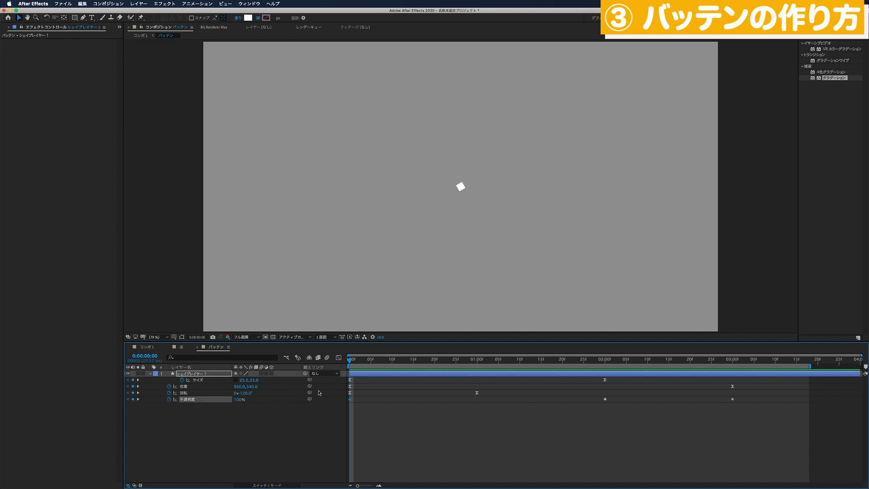
{"action": "key", "text": "k"}
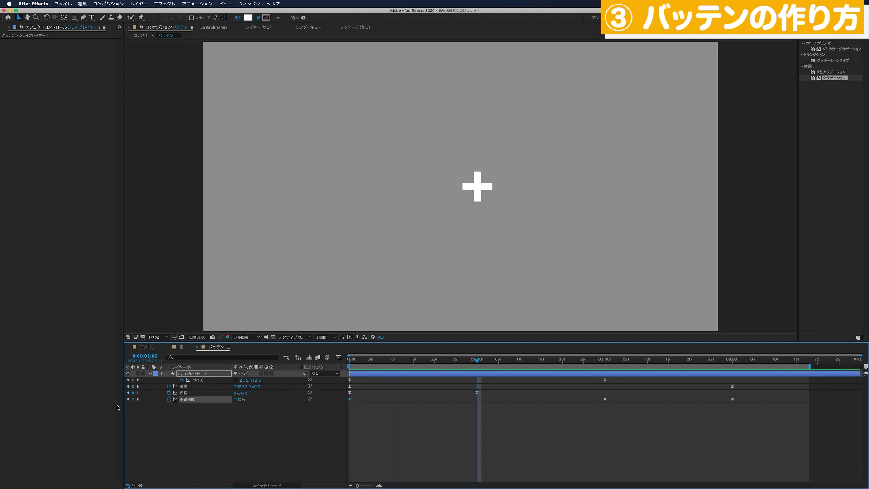
{"action": "left_click_drag", "start_coordinate": [477, 359], "coordinate": [350, 359]}
{"action": "left_click_drag", "start_coordinate": [237, 400], "coordinate": [212, 400]}
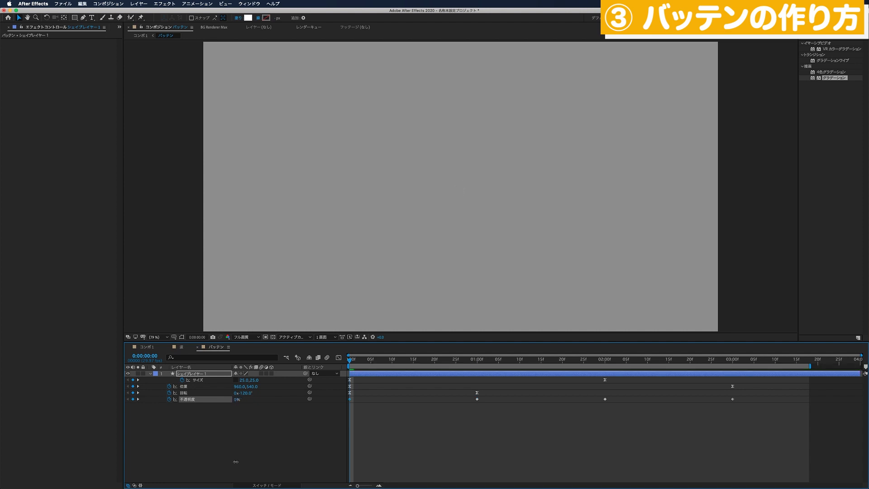
{"action": "left_click", "coordinate": [267, 432]}
{"action": "key", "text": "space"}
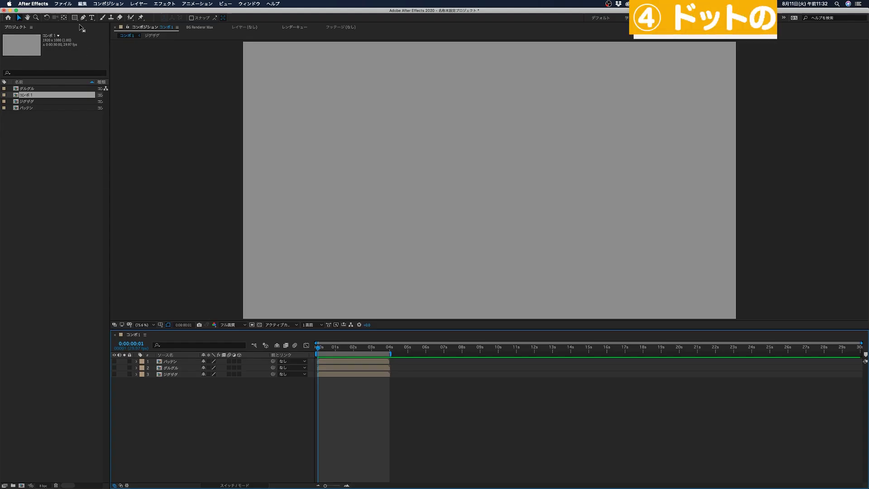
- Create a comp-size ellipse shape layer with its fill turned off and a 5 px stroke
{"action": "left_click_drag", "start_coordinate": [77, 19], "coordinate": [102, 34]}
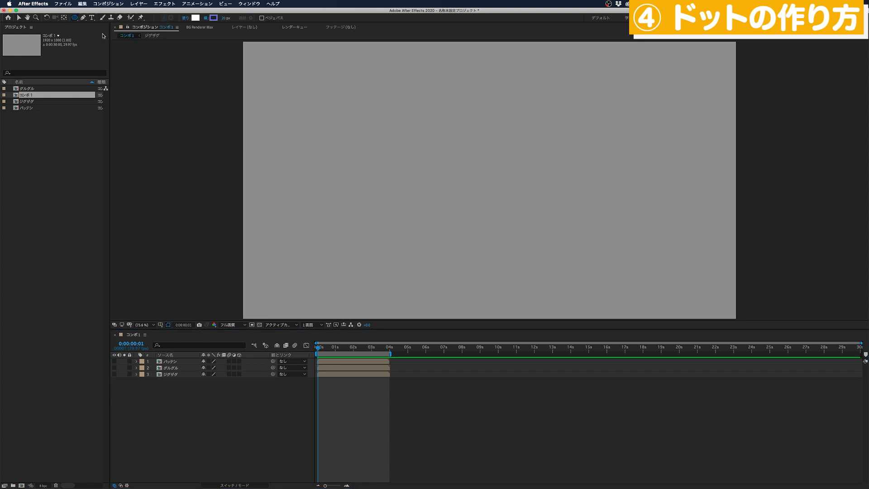
{"action": "double_click", "coordinate": [75, 18]}
{"action": "left_click", "coordinate": [149, 374]}
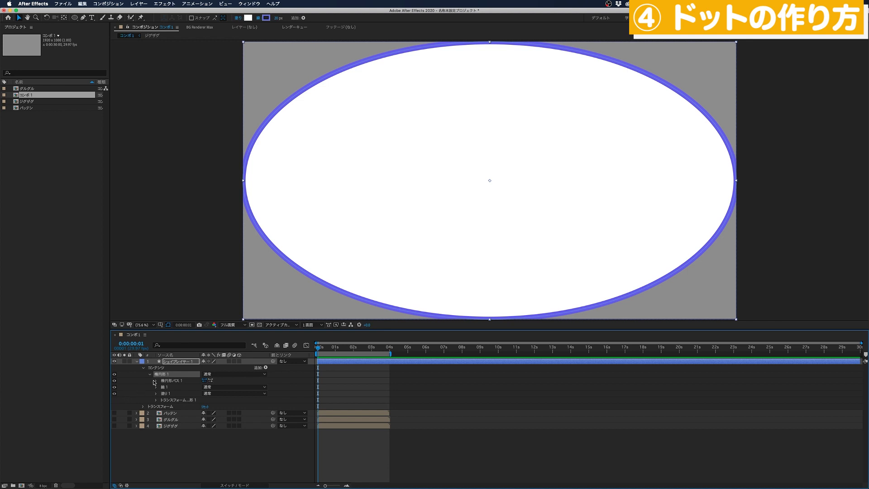
{"action": "left_click", "coordinate": [114, 393]}
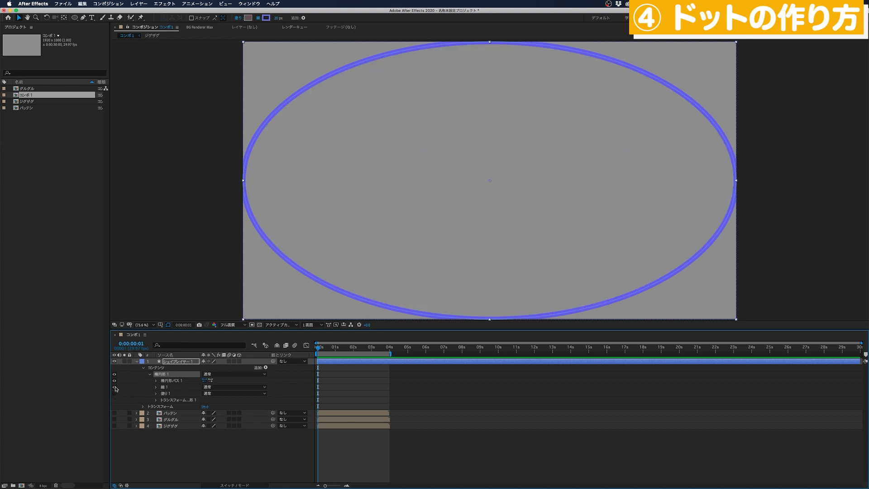
{"action": "left_click", "coordinate": [164, 388]}
{"action": "left_click", "coordinate": [156, 387]}
{"action": "left_click", "coordinate": [205, 413]}
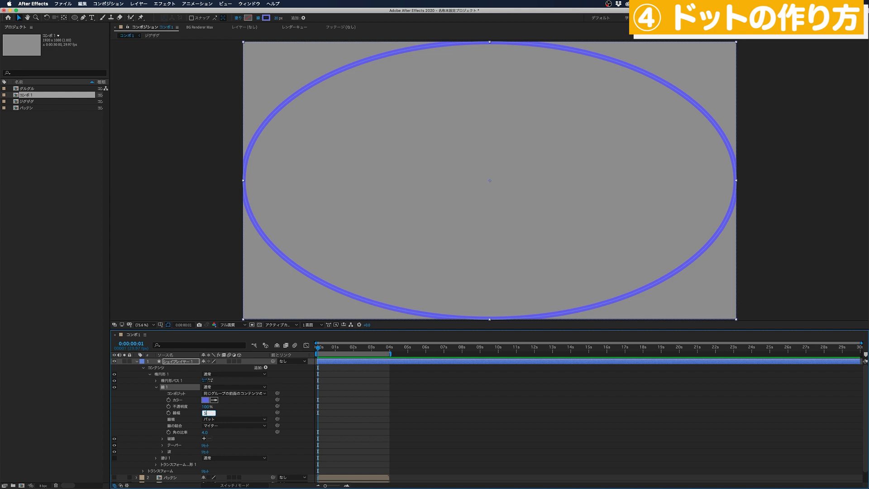
{"action": "key", "text": "Return"}
- Keyframe the ellipse Size from 0,0 to 50,50 one second later
{"action": "left_click", "coordinate": [156, 380]}
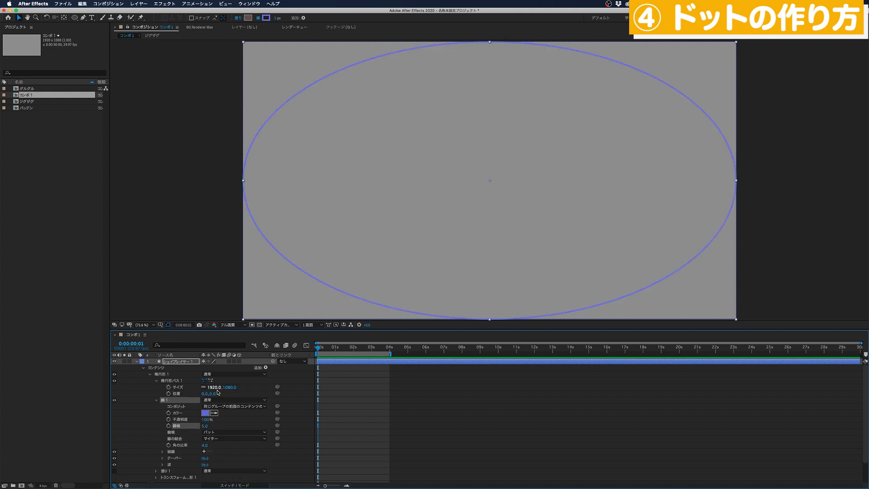
{"action": "mouse_move", "coordinate": [217, 387]}
{"action": "left_mouse_down"}
{"action": "mouse_move", "coordinate": [199, 387]}
{"action": "mouse_move", "coordinate": [212, 388]}
{"action": "left_mouse_up"}
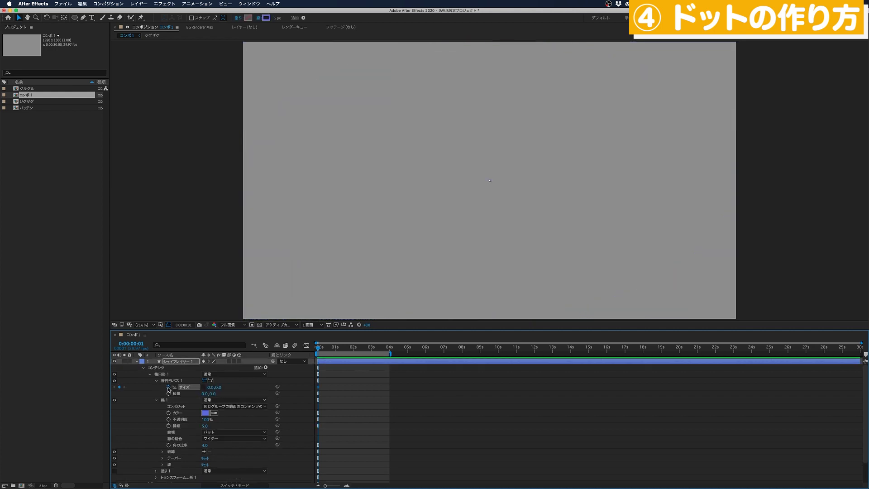
{"action": "left_click", "coordinate": [169, 388]}
{"action": "key", "text": "shift+Page_Down"}
{"action": "key", "text": "shift+Page_Down"}
{"action": "key", "text": "shift+Page_Down"}
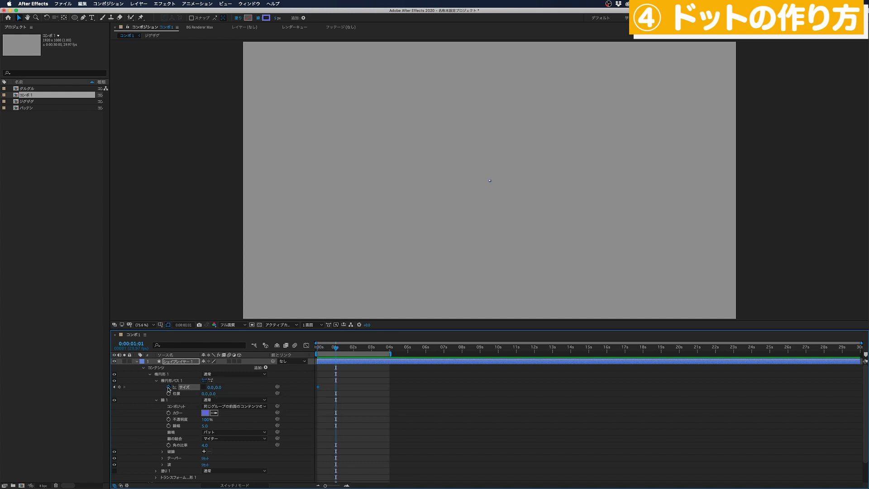
{"action": "left_click", "coordinate": [211, 388]}
{"action": "type", "text": "50"}
{"action": "key", "text": "Tab"}
{"action": "type", "text": "50"}
{"action": "key", "text": "Return"}
{"action": "left_click", "coordinate": [425, 281]}
{"action": "key", "text": "slash"}
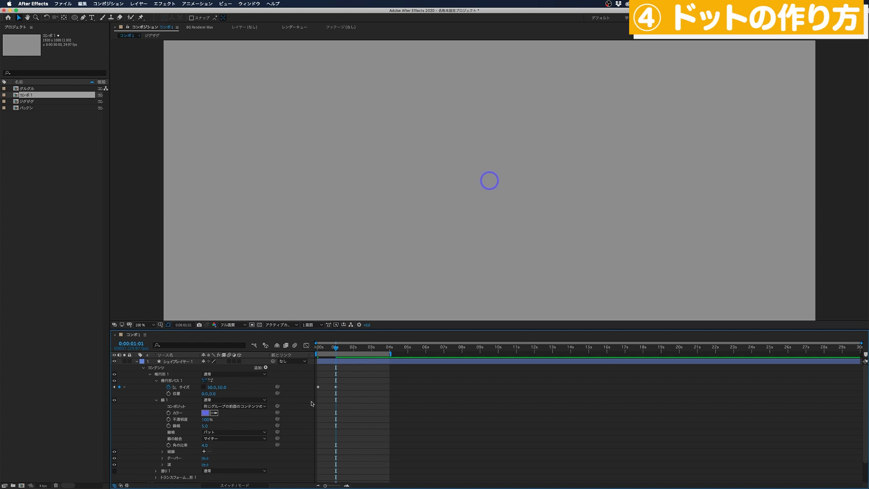
{"action": "left_click_drag", "start_coordinate": [340, 395], "coordinate": [312, 386]}
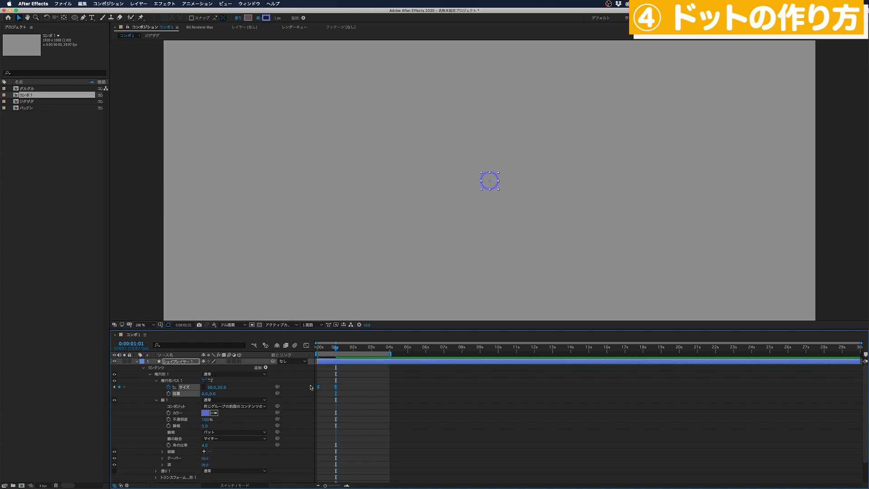
{"action": "left_click", "coordinate": [311, 387]}
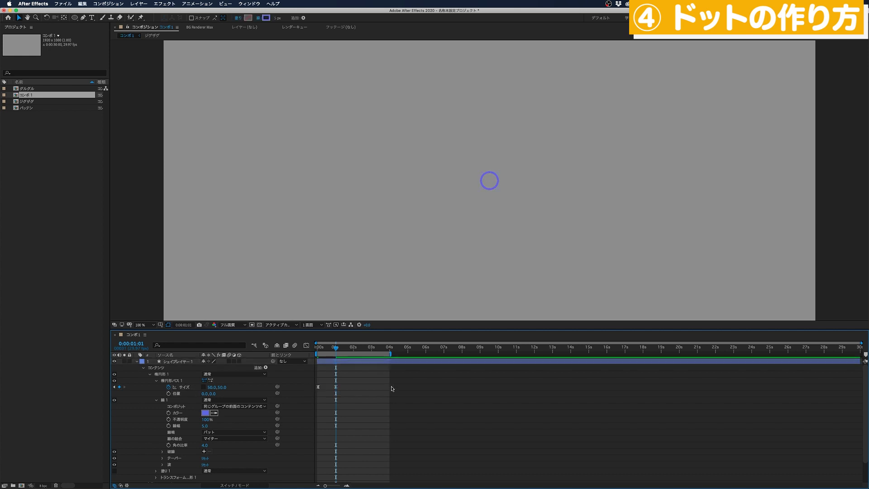
{"action": "left_click", "coordinate": [156, 400]}
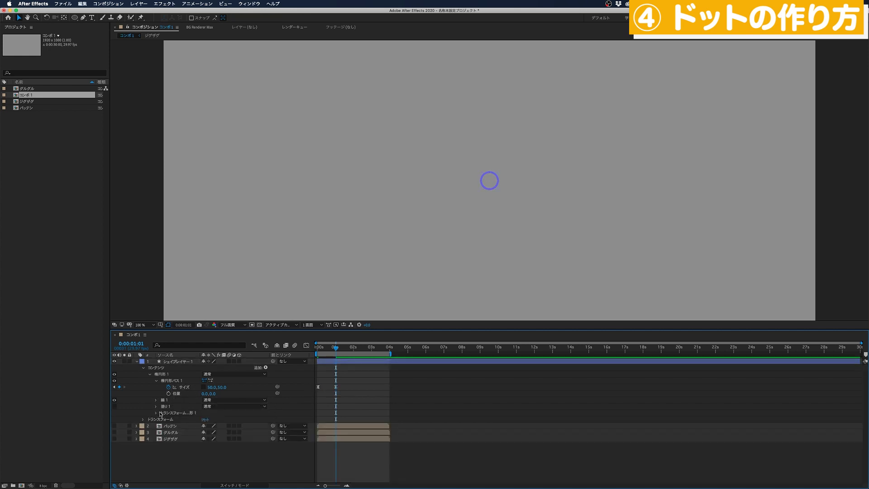
- Add a Repeater to the ellipse and reveal its Transform properties
{"action": "left_click", "coordinate": [266, 368]}
{"action": "left_click", "coordinate": [295, 444]}
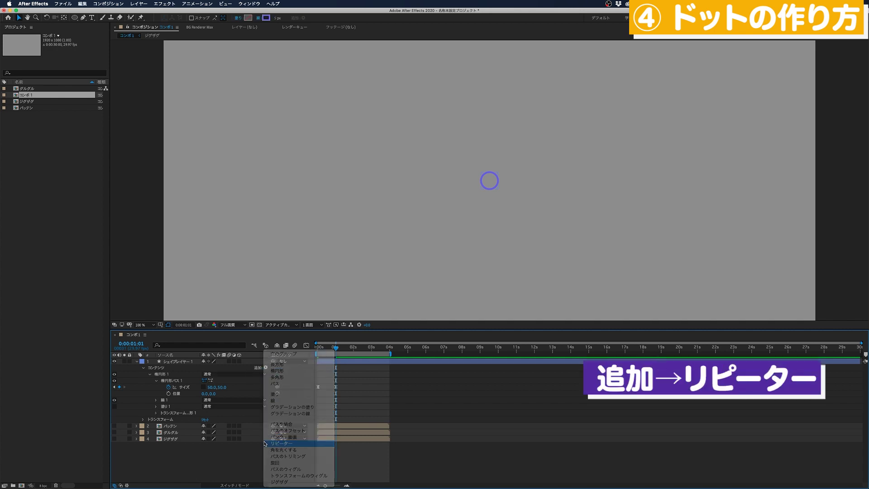
{"action": "left_click", "coordinate": [150, 420]}
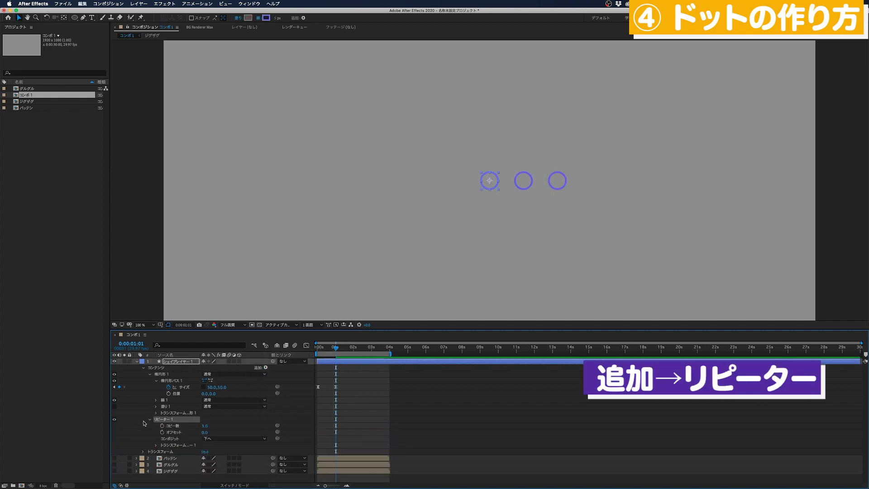
{"action": "left_click", "coordinate": [155, 445]}
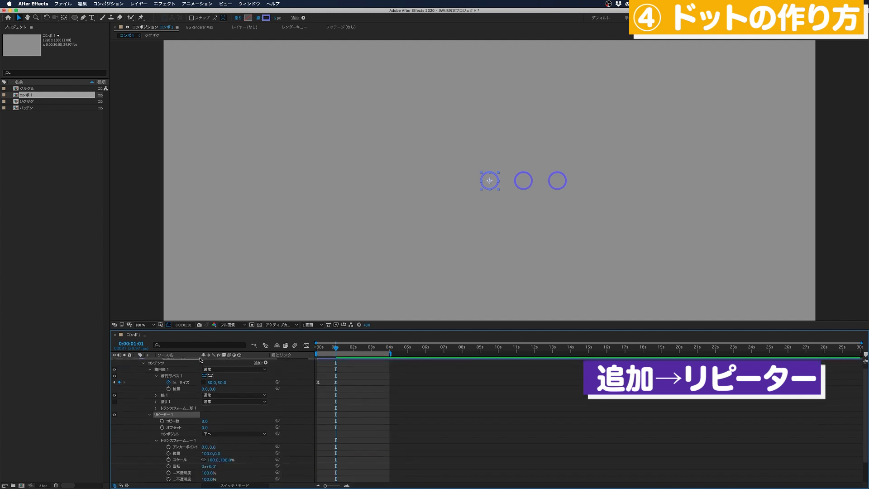
{"action": "left_click_drag", "start_coordinate": [201, 358], "coordinate": [220, 358]}
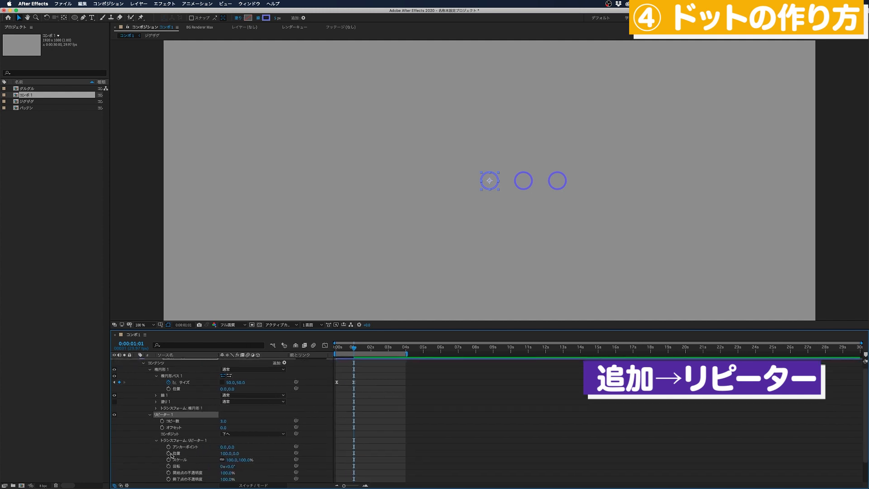
- Keyframe the repeater Position offset from 0,0 to 100,0 one second later
{"action": "left_click", "coordinate": [168, 453]}
{"action": "left_click", "coordinate": [226, 453]}
{"action": "type", "text": "0"}
{"action": "key", "text": "Return"}
{"action": "key", "text": "shift+Page_Down"}
{"action": "key", "text": "shift+Page_Down"}
{"action": "key", "text": "shift+Page_Down"}
{"action": "left_click", "coordinate": [223, 453]}
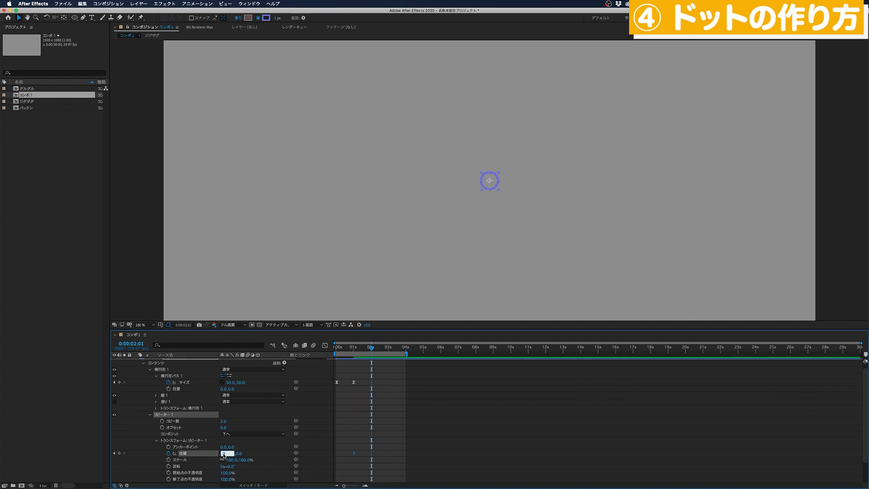
{"action": "type", "text": "00"}
{"action": "key", "text": "Return"}
{"action": "left_click", "coordinate": [226, 453]}
{"action": "type", "text": "100"}
{"action": "key", "text": "Return"}
- Preview the circles spreading into a row of three, then select Repeater 1
{"action": "key", "text": "space"}
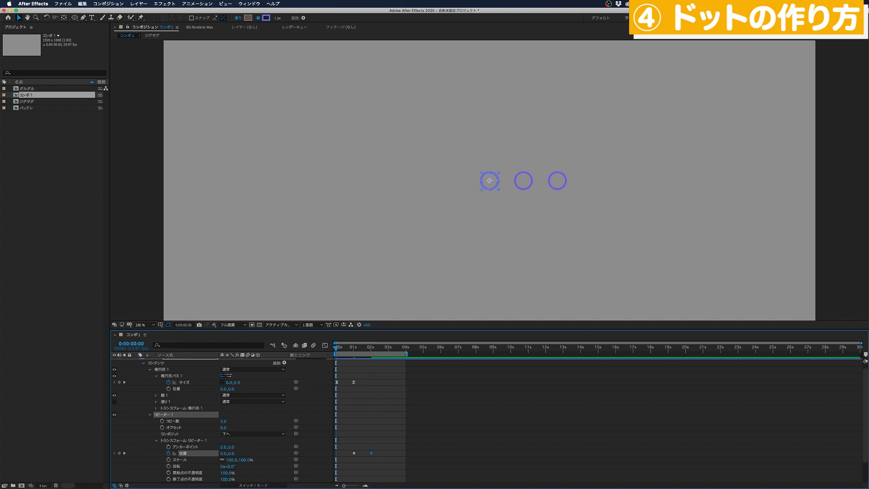
{"action": "left_click", "coordinate": [370, 428]}
{"action": "left_click_drag", "start_coordinate": [383, 440], "coordinate": [348, 466]}
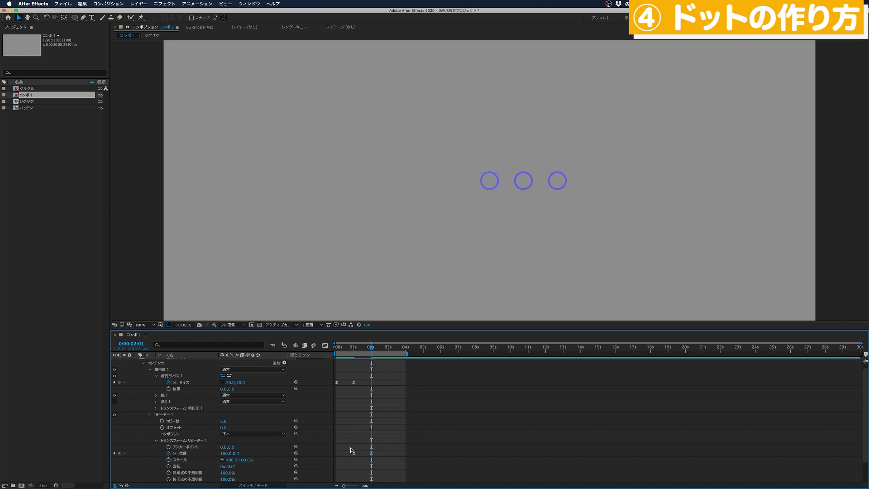
{"action": "left_click", "coordinate": [352, 450]}
{"action": "left_click", "coordinate": [159, 415]}
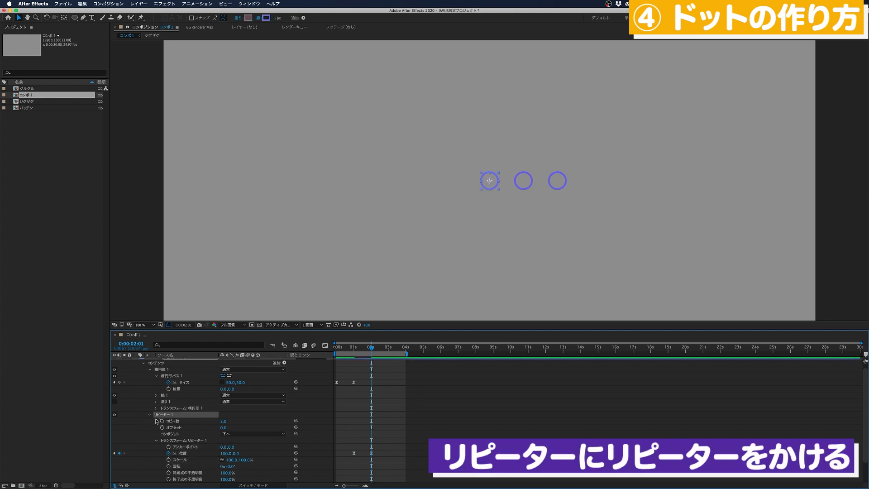
- Duplicate Repeater 1 into Repeater 2 and reveal its Transform properties
{"action": "key", "text": "ctrl+d"}
{"action": "left_click", "coordinate": [150, 415]}
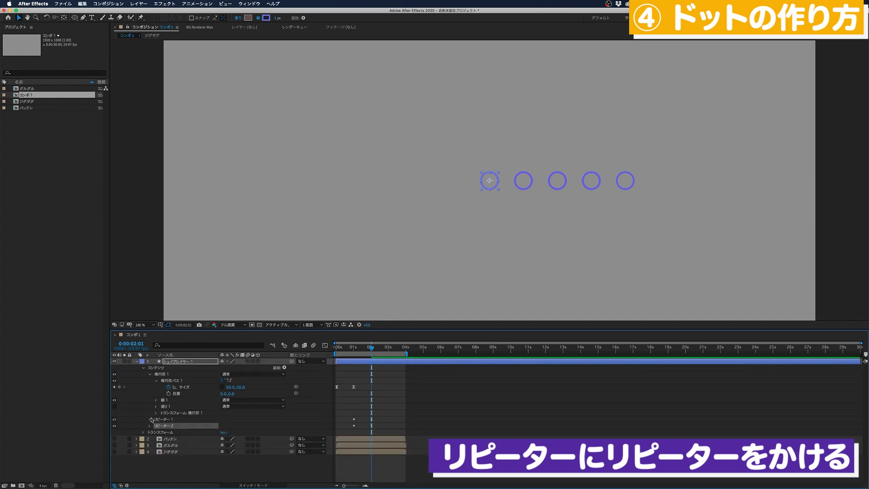
{"action": "left_click", "coordinate": [149, 426]}
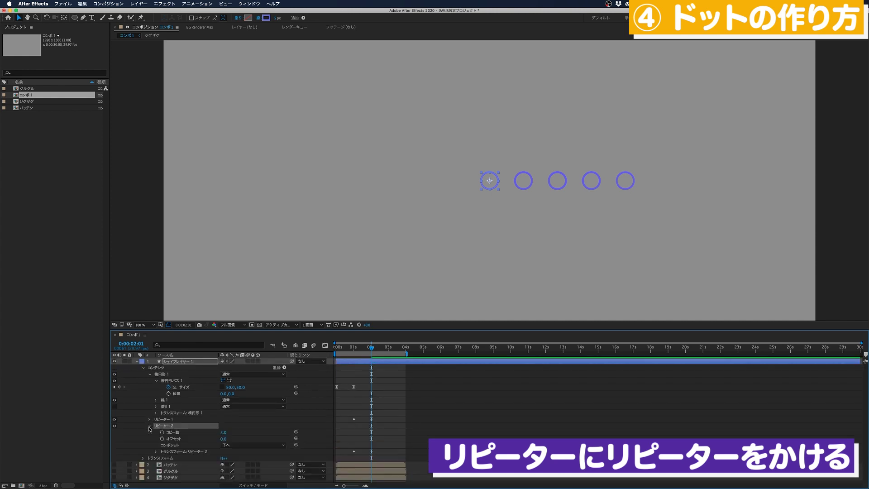
{"action": "left_click", "coordinate": [155, 452]}
- Shift Repeater 2's Position keyframes a second later, end them at 0,100, and preview the grid
{"action": "mouse_move", "coordinate": [379, 450]}
{"action": "left_mouse_down"}
{"action": "mouse_move", "coordinate": [348, 456]}
{"action": "mouse_move", "coordinate": [372, 455]}
{"action": "left_mouse_up"}
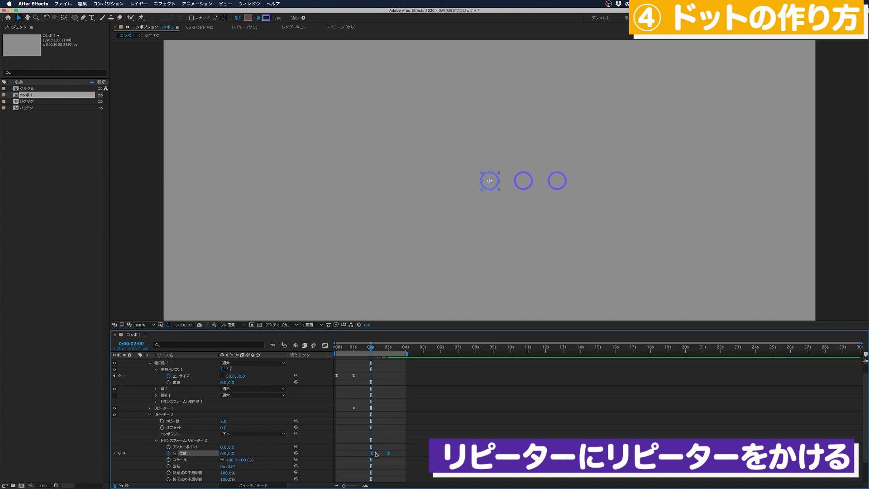
{"action": "left_click", "coordinate": [390, 447]}
{"action": "key", "text": "k"}
{"action": "left_click", "coordinate": [226, 453]}
{"action": "key", "text": "Tab"}
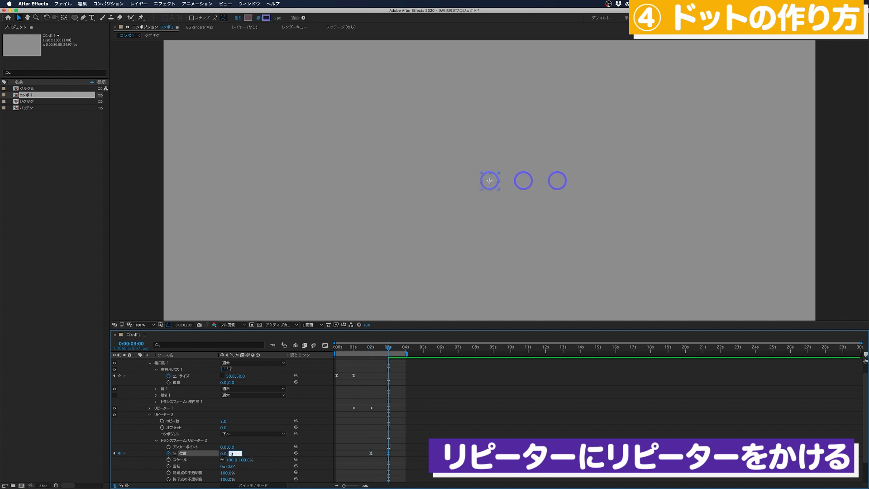
{"action": "type", "text": "100"}
{"action": "key", "text": "Return"}
{"action": "key", "text": "space"}
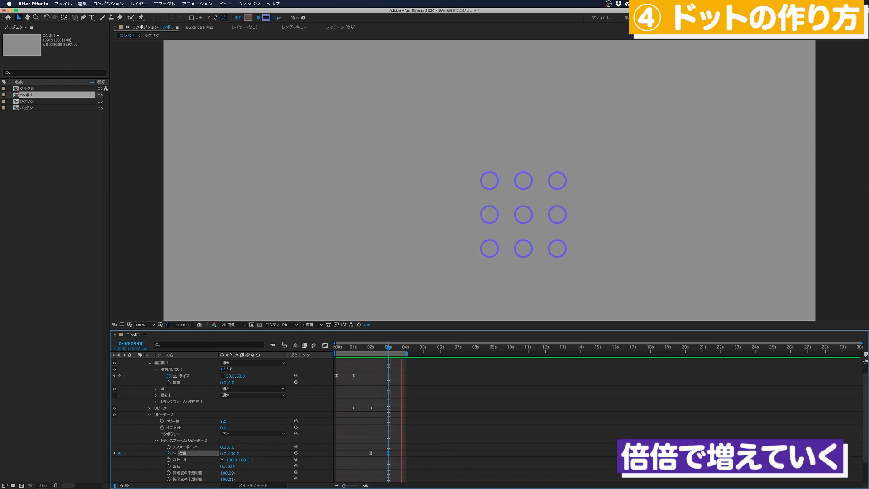
{"action": "key", "text": "space"}
{"action": "key", "text": "j"}
- Show the Title/Action Safe guides and drag the dot grid to the frame centre
{"action": "scroll", "coordinate": [168, 364], "scroll_direction": "up", "scroll_amount": 1}
{"action": "left_click", "coordinate": [161, 325]}
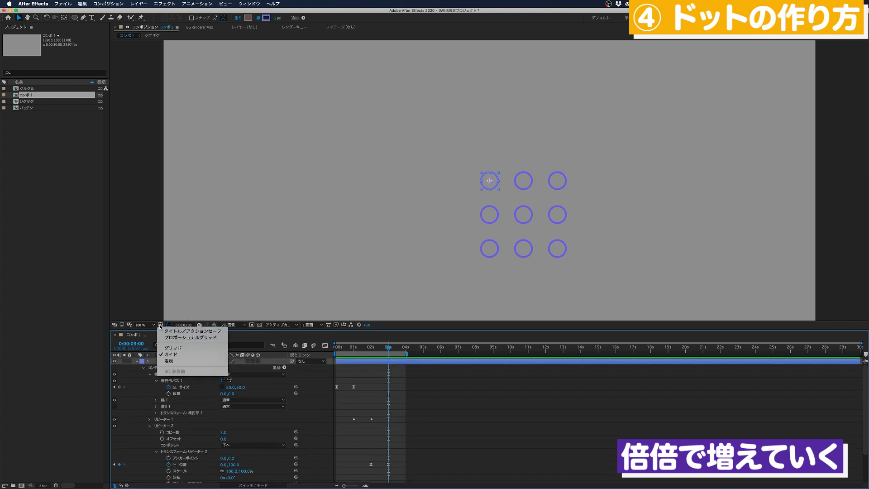
{"action": "left_click", "coordinate": [190, 331]}
{"action": "left_click_drag", "start_coordinate": [492, 187], "coordinate": [457, 151]}
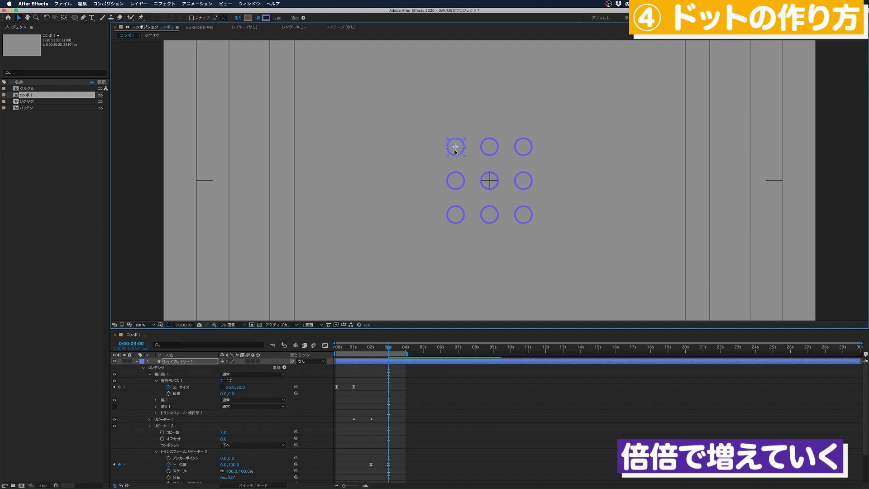
- Trim the grid layer to end at 4 seconds, precompose it as ドット, and add a new full-frame ellipse
{"action": "left_click", "coordinate": [193, 361]}
{"action": "left_click", "coordinate": [137, 362]}
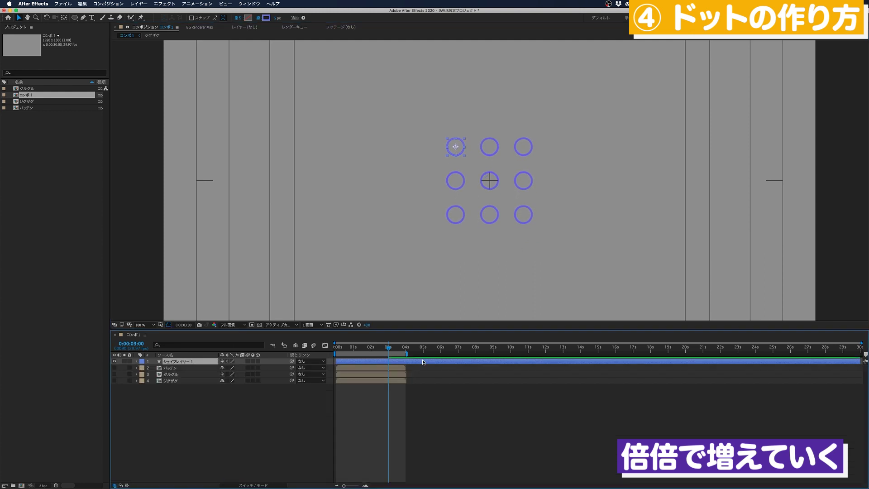
{"action": "key", "text": "space"}
{"action": "key", "text": "alt+bracketright"}
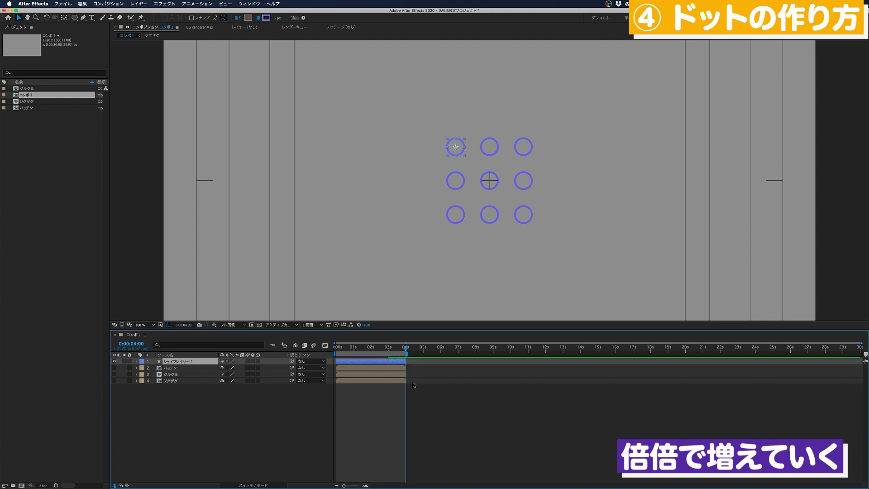
{"action": "key", "text": "ctrl+shift+c"}
{"action": "type", "text": "ドット"}
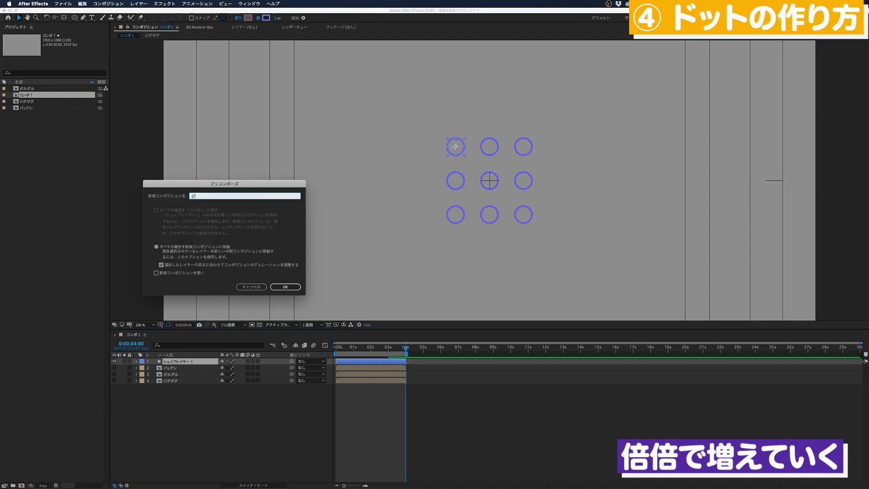
{"action": "key", "text": "Return"}
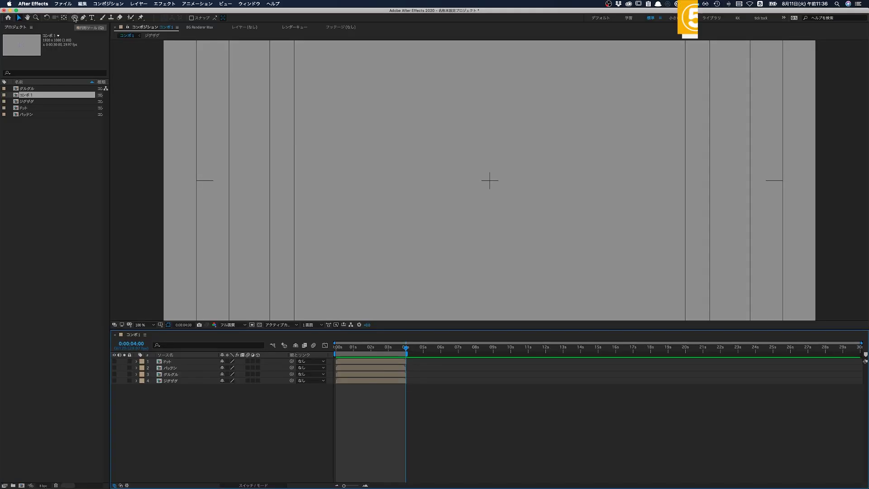
{"action": "double_click", "coordinate": [75, 18]}
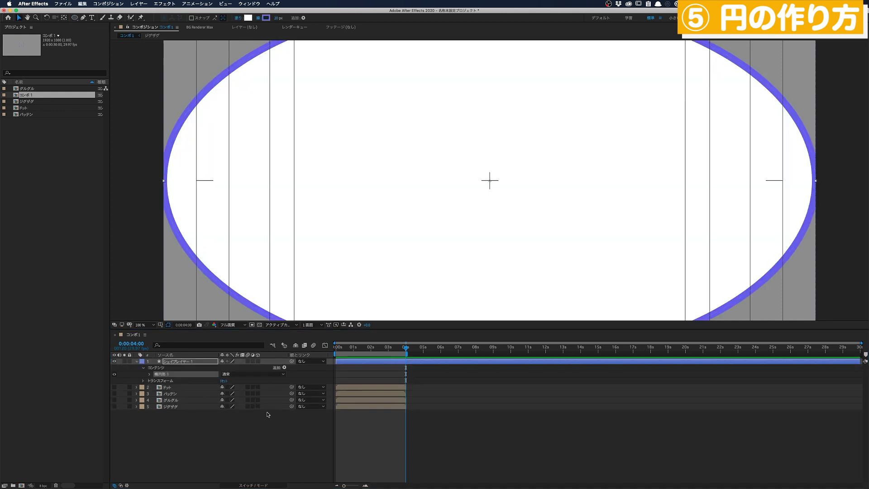
- Hide the ellipse's stroke and keyframe its Size from 0 to 1000 over one second
{"action": "left_click", "coordinate": [149, 374]}
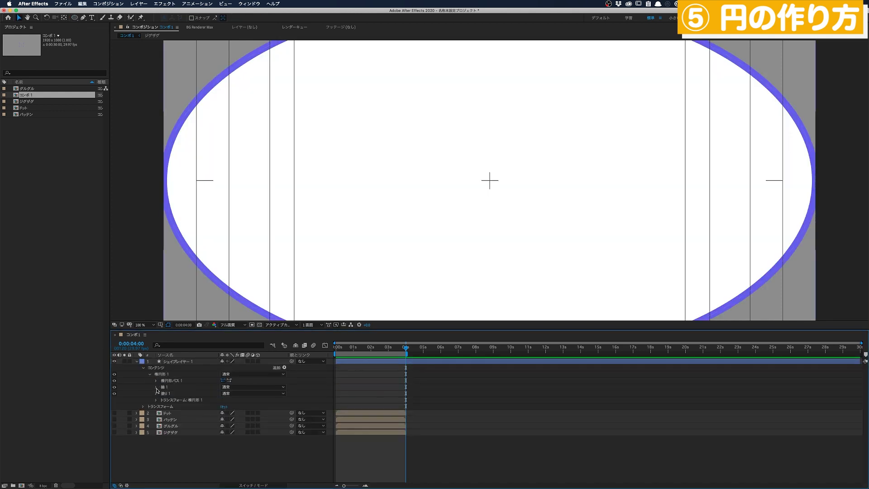
{"action": "left_click", "coordinate": [115, 387]}
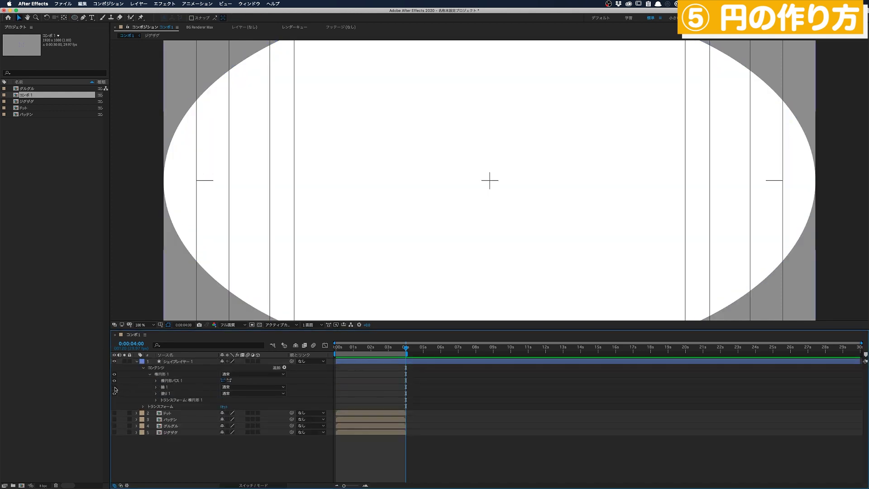
{"action": "left_click", "coordinate": [157, 381]}
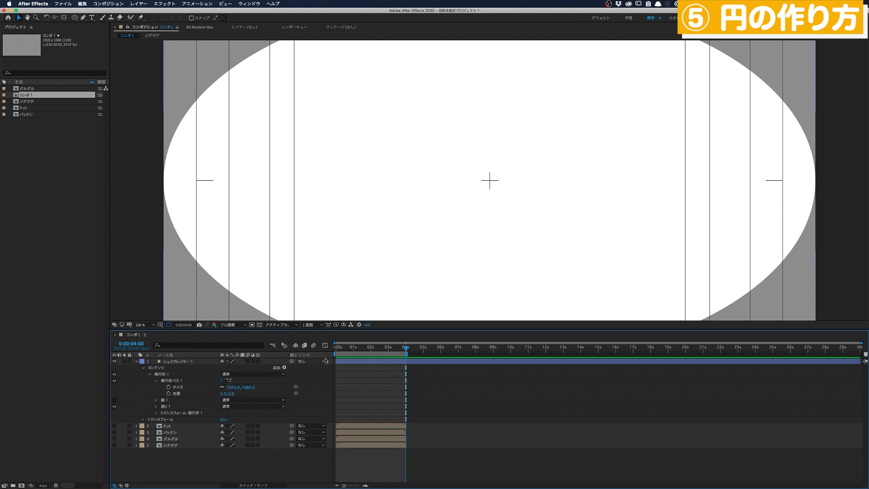
{"action": "key", "text": "Home"}
{"action": "left_click", "coordinate": [169, 388]}
{"action": "left_click", "coordinate": [232, 387]}
{"action": "type", "text": "0"}
{"action": "key", "text": "Return"}
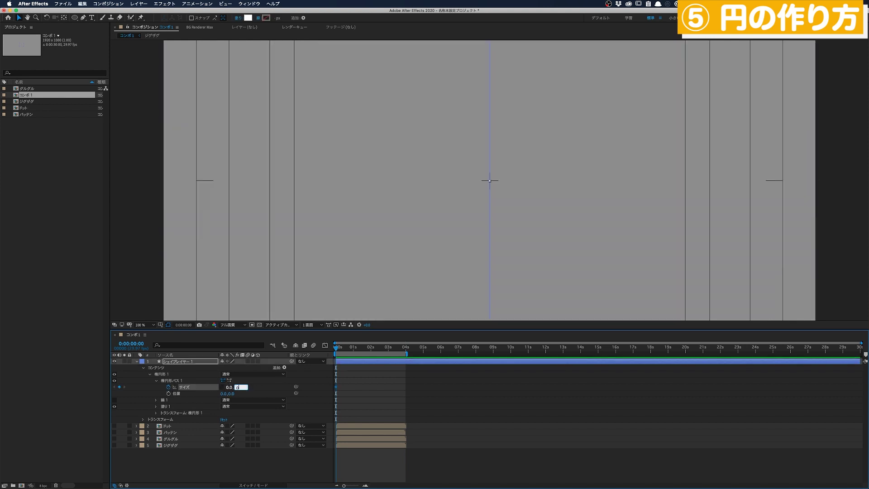
{"action": "key", "text": "shift+Page_Down"}
{"action": "key", "text": "shift+Page_Down"}
{"action": "key", "text": "shift+Page_Down"}
{"action": "left_click", "coordinate": [229, 387]}
{"action": "type", "text": "1000"}
{"action": "key", "text": "Return"}
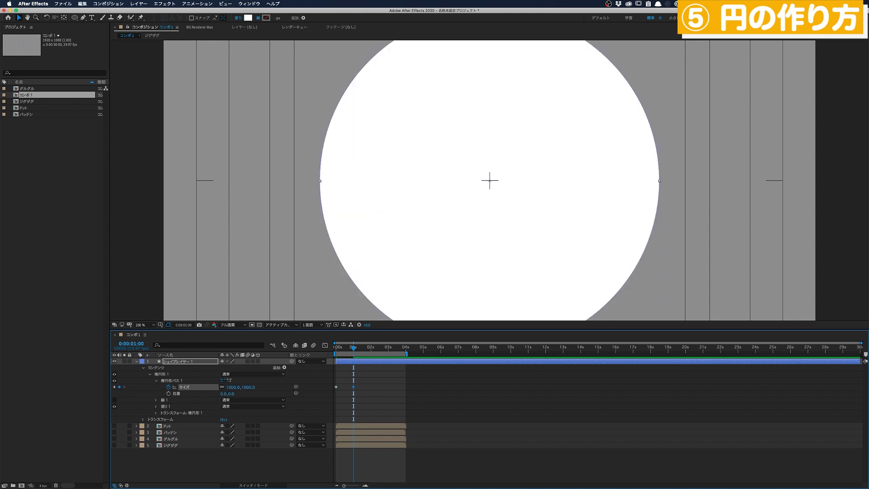
{"action": "key", "text": "shift+slash"}
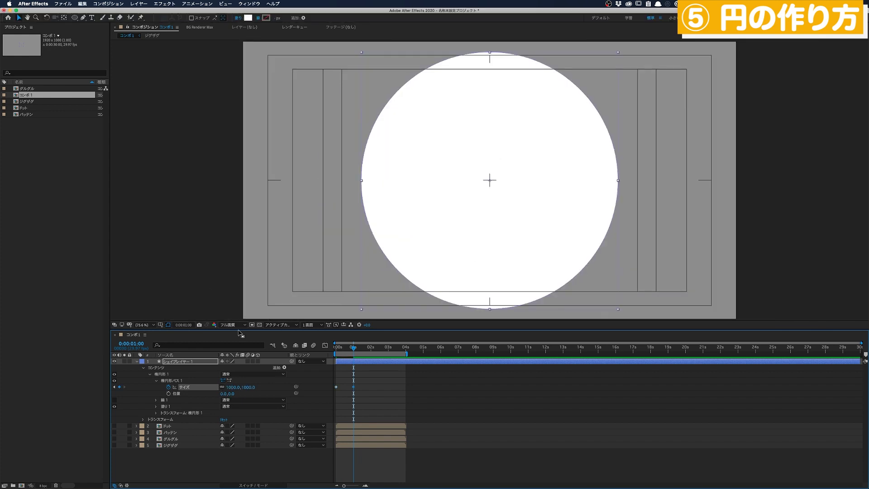
- Duplicate the ellipse path, delay the copy's size keyframes a few frames, and apply Easy Ease
{"action": "left_click", "coordinate": [156, 381]}
{"action": "left_click", "coordinate": [169, 381]}
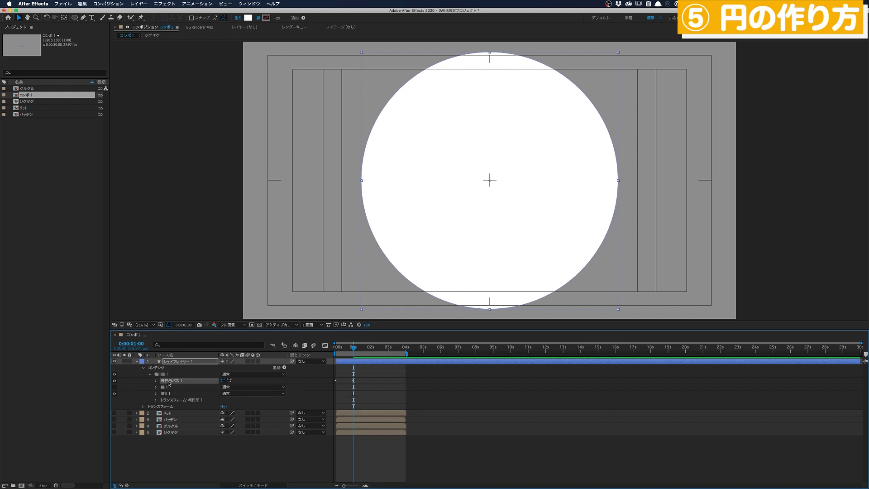
{"action": "key", "text": "super+d"}
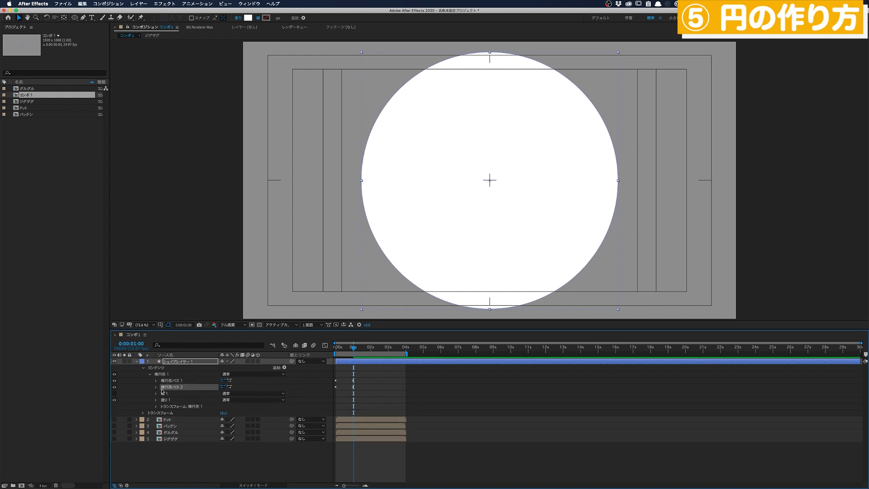
{"action": "left_click", "coordinate": [157, 387]}
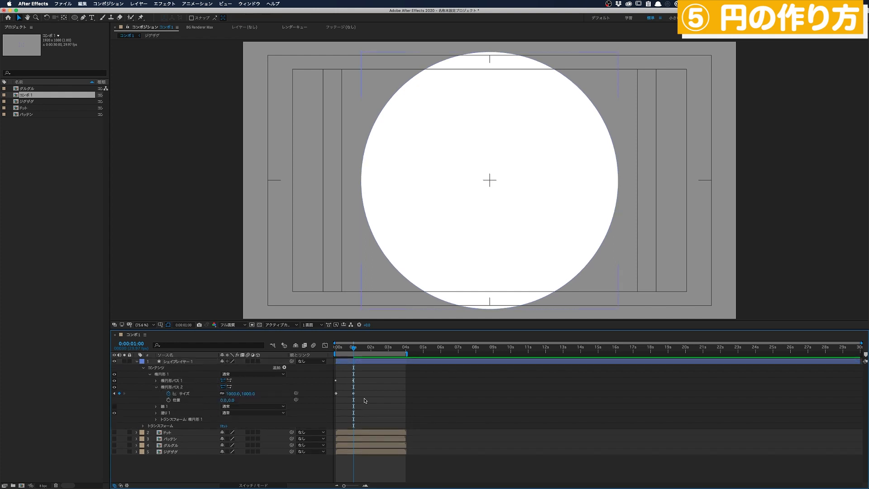
{"action": "left_click_drag", "start_coordinate": [360, 390], "coordinate": [319, 414]}
{"action": "key", "text": "alt+Right"}
{"action": "key", "text": "alt+Right"}
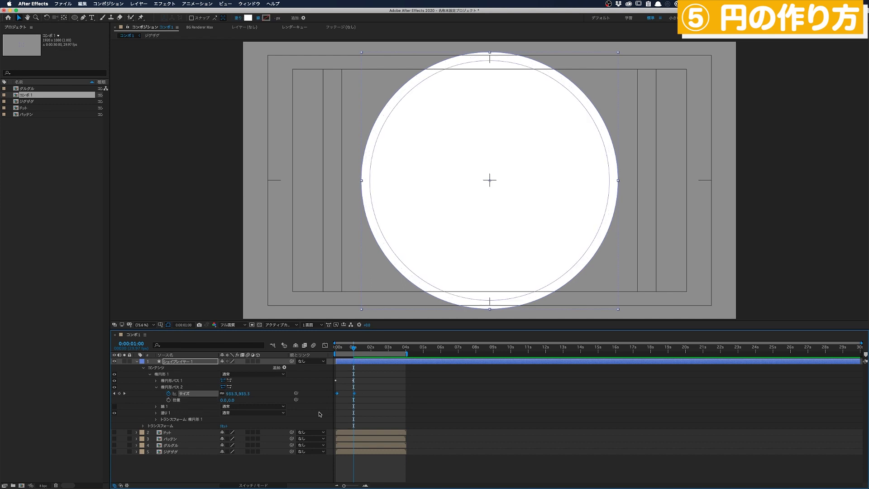
{"action": "key", "text": "alt+Right"}
{"action": "key", "text": "alt+Right"}
{"action": "key", "text": "alt+Right"}
{"action": "key", "text": "u"}
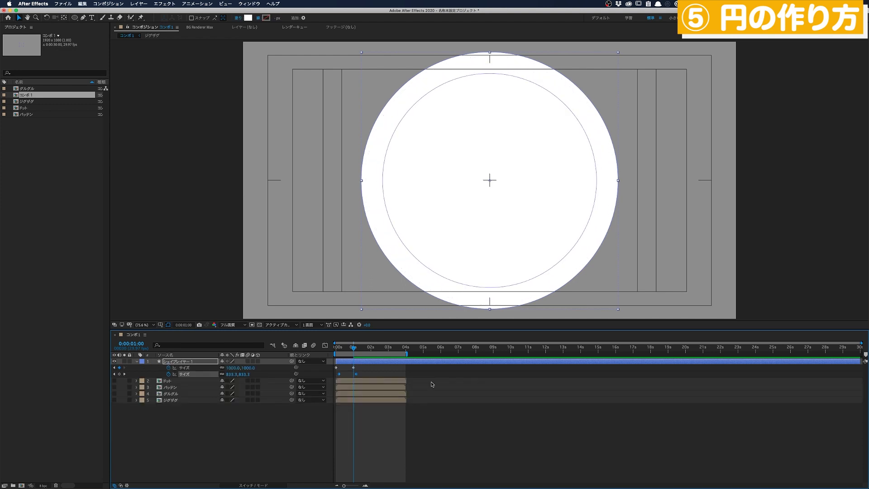
{"action": "left_click_drag", "start_coordinate": [385, 372], "coordinate": [324, 370]}
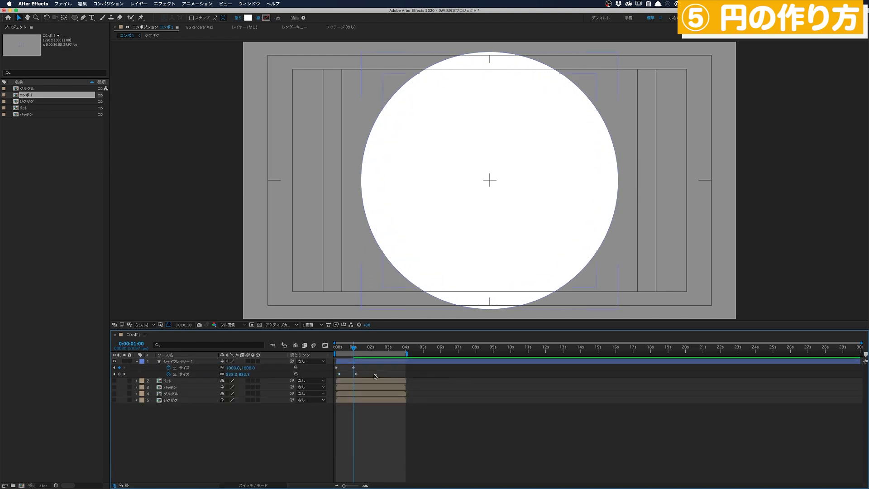
{"action": "key", "text": "F9"}
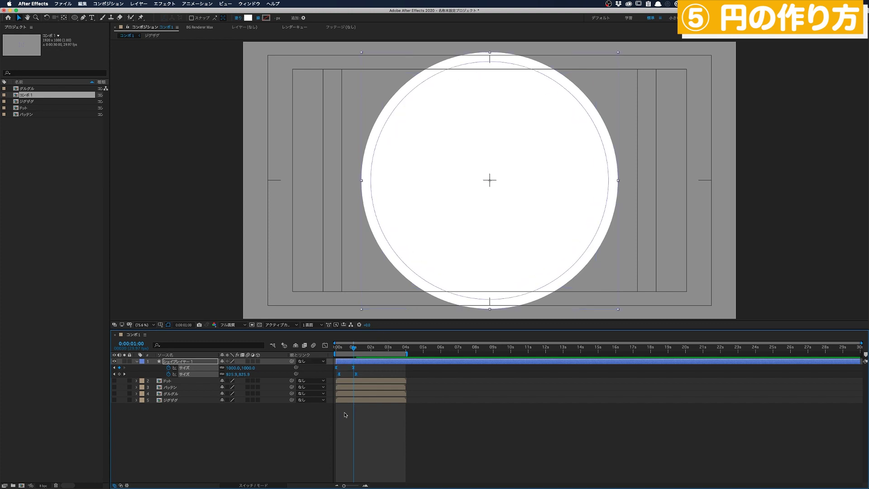
{"action": "left_click", "coordinate": [247, 407]}
{"action": "left_click", "coordinate": [137, 362]}
{"action": "left_click", "coordinate": [137, 361]}
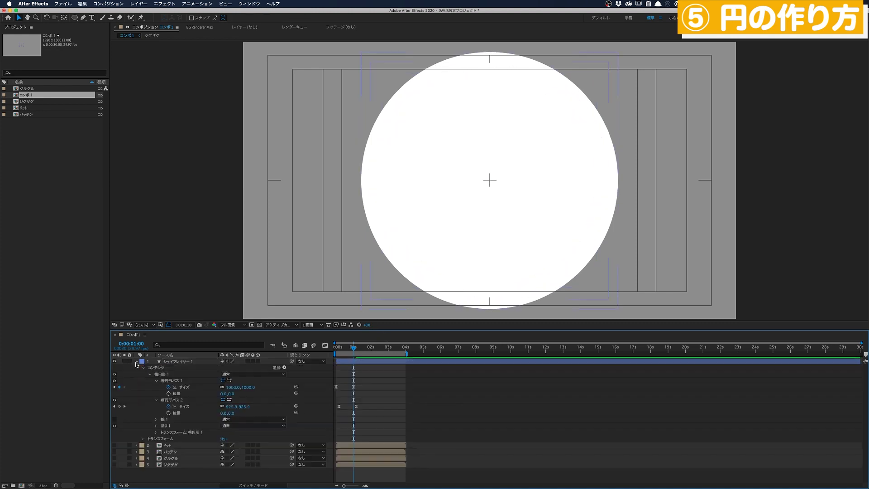
{"action": "left_click", "coordinate": [285, 368]}
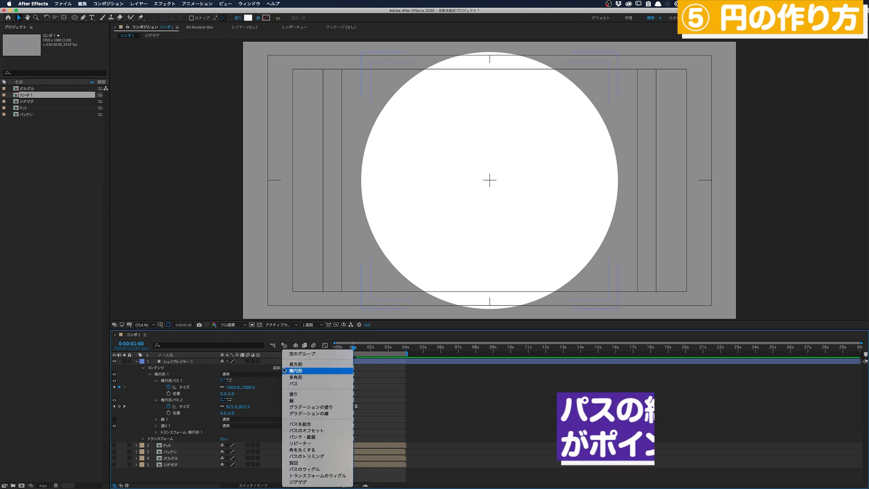
- Add Merge Paths in Subtract mode to cut out the inner circle, then preview the ring
{"action": "left_click", "coordinate": [295, 424]}
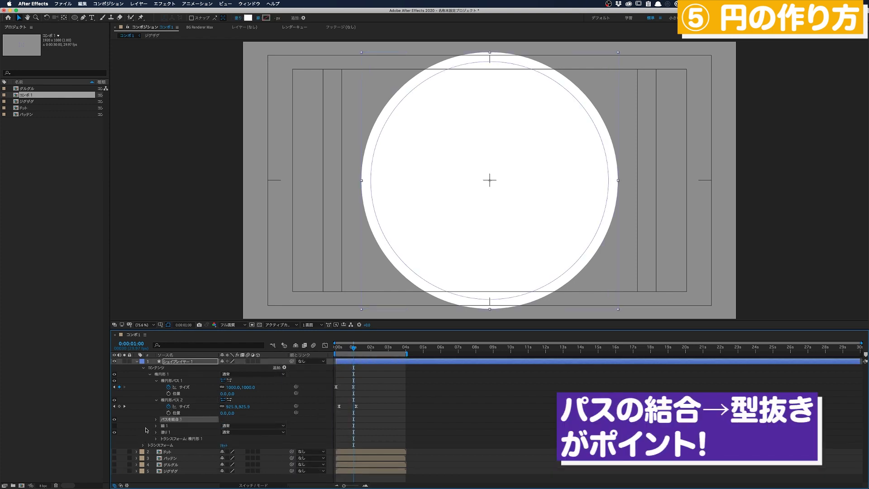
{"action": "left_click", "coordinate": [156, 426]}
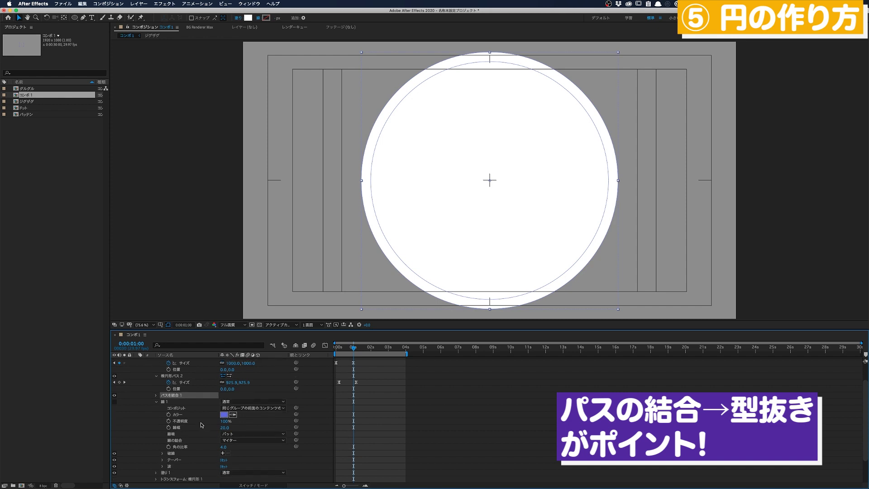
{"action": "left_click", "coordinate": [155, 395]}
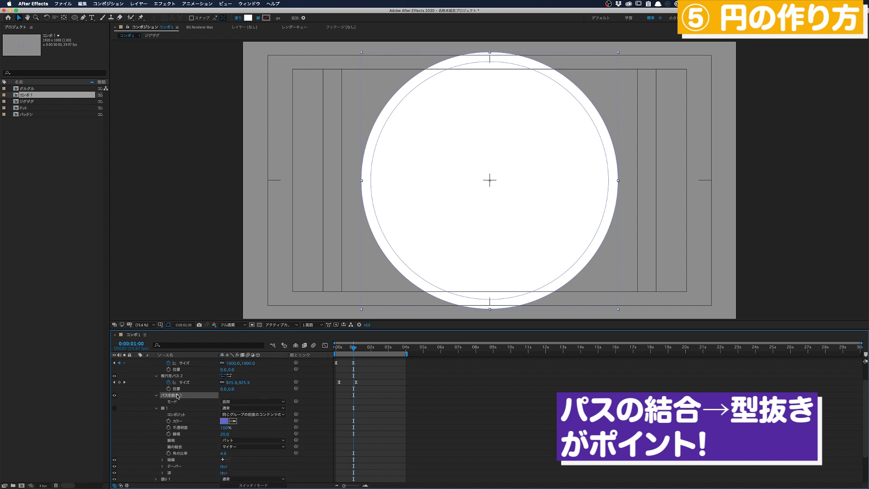
{"action": "left_click", "coordinate": [232, 402]}
{"action": "left_click", "coordinate": [233, 421]}
{"action": "key", "text": "space"}
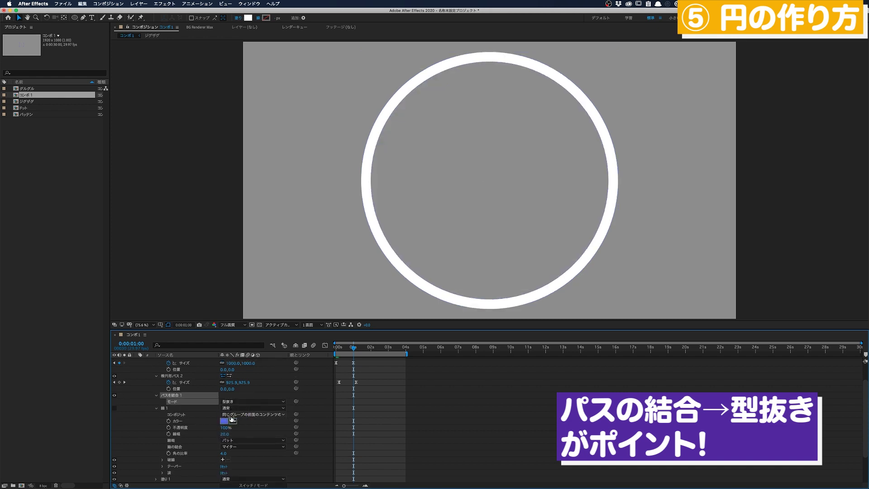
{"action": "key", "text": "space"}
{"action": "mouse_move", "coordinate": [367, 351]}
{"action": "left_mouse_down"}
{"action": "mouse_move", "coordinate": [342, 353]}
{"action": "mouse_move", "coordinate": [356, 348]}
{"action": "mouse_move", "coordinate": [351, 359]}
{"action": "mouse_move", "coordinate": [369, 391]}
{"action": "left_mouse_up"}
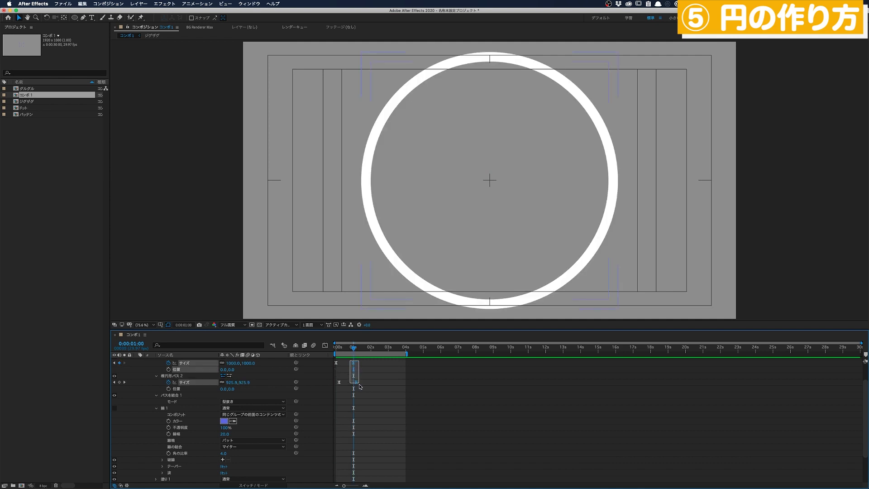
- Shift the ring's Size keyframes later to about 2 seconds and find where it vanishes (~3 s)
{"action": "left_click", "coordinate": [371, 350]}
{"action": "mouse_move", "coordinate": [371, 350]}
{"action": "left_mouse_down"}
{"action": "mouse_move", "coordinate": [359, 369]}
{"action": "mouse_move", "coordinate": [371, 369]}
{"action": "left_mouse_up"}
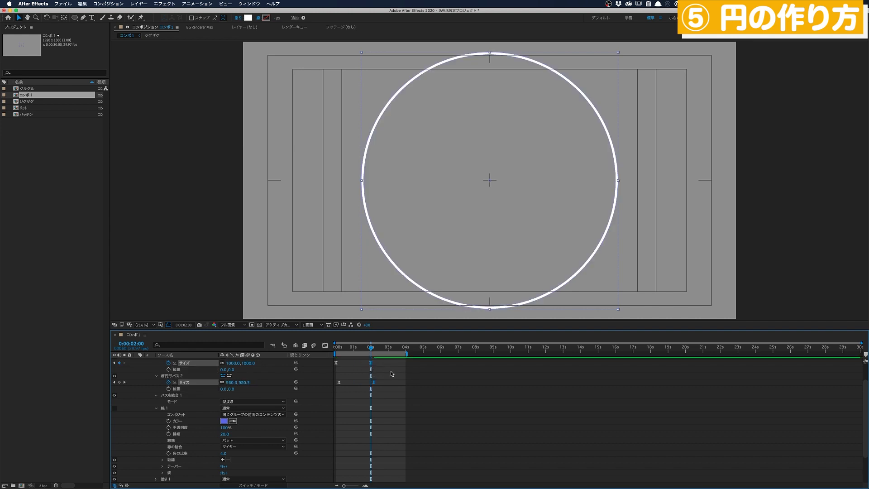
{"action": "left_click", "coordinate": [384, 374]}
{"action": "key", "text": "Page_Down"}
{"action": "key", "text": "Page_Down"}
{"action": "key", "text": "Page_Down"}
{"action": "key", "text": "Page_Down"}
{"action": "key", "text": "Page_Down"}
{"action": "key", "text": "apostrophe"}
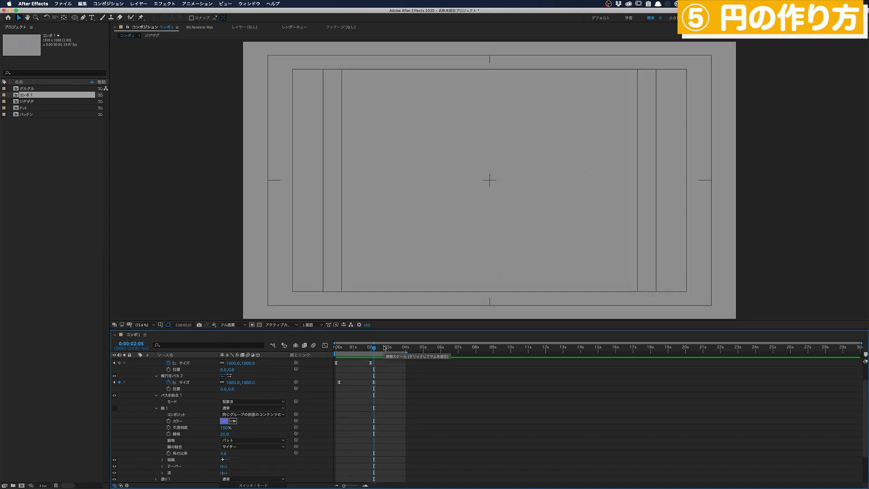
{"action": "key", "text": "space"}
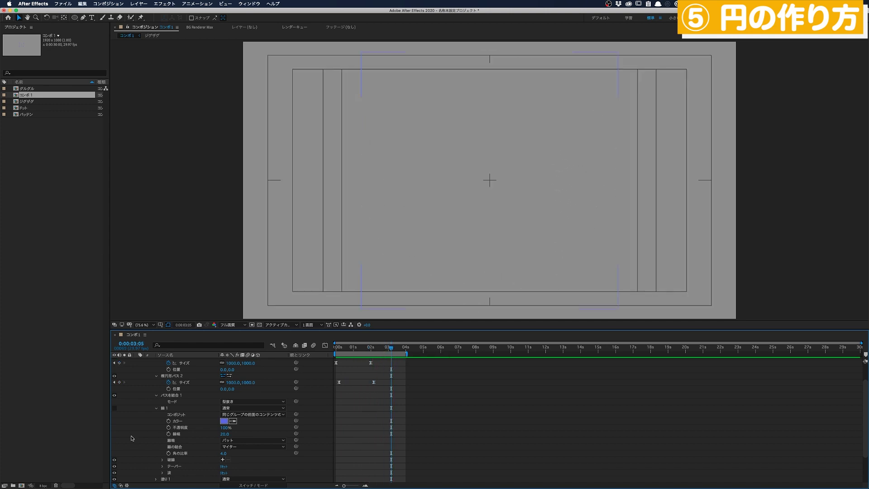
- Trim the ring layer to end at the playhead and precompose it as 円
{"action": "scroll", "coordinate": [133, 438], "scroll_direction": "up", "scroll_amount": 2}
{"action": "left_click", "coordinate": [178, 362]}
{"action": "key", "text": "alt+bracketright"}
{"action": "key", "text": "ctrl+shift+c"}
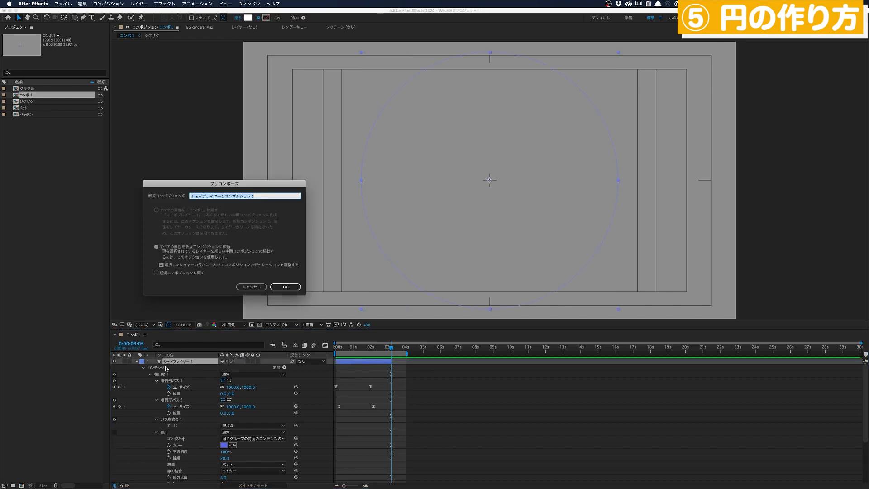
{"action": "type", "text": "円"}
{"action": "key", "text": "Return"}
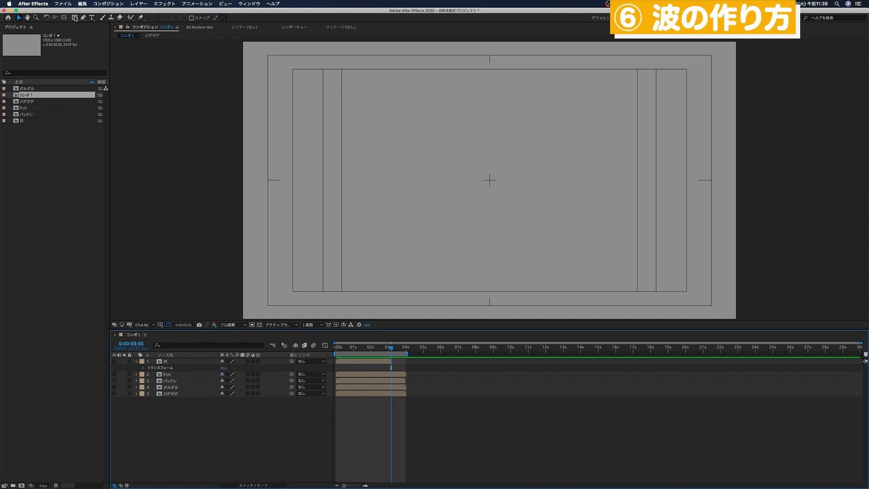
- Create a full-frame rectangle shape layer with its stroke turned off
{"action": "double_click", "coordinate": [75, 18]}
{"action": "left_click", "coordinate": [148, 375]}
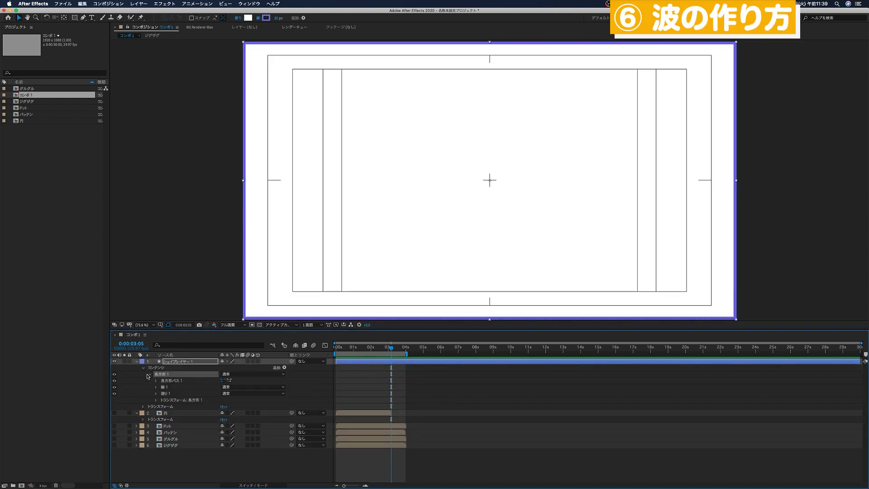
{"action": "left_click", "coordinate": [114, 387]}
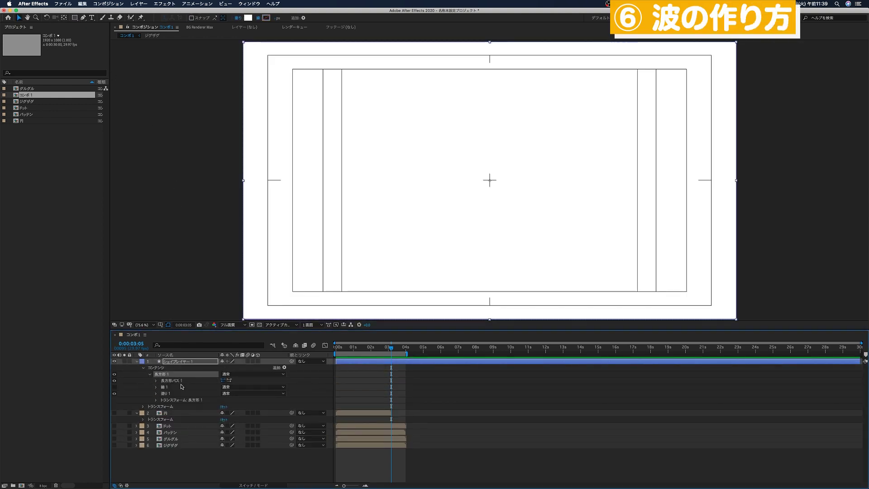
{"action": "left_click", "coordinate": [207, 379]}
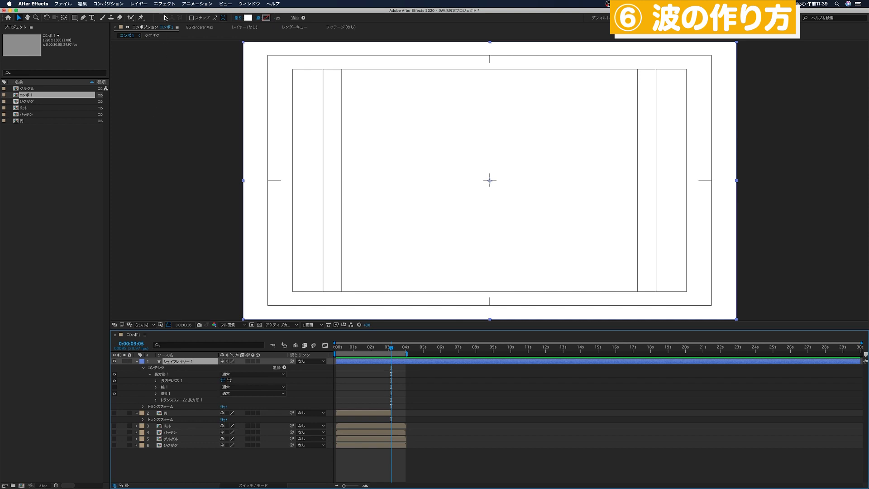
- Apply the 波形ワープ effect to the rectangle from Effects & Presets
{"action": "left_click", "coordinate": [247, 3]}
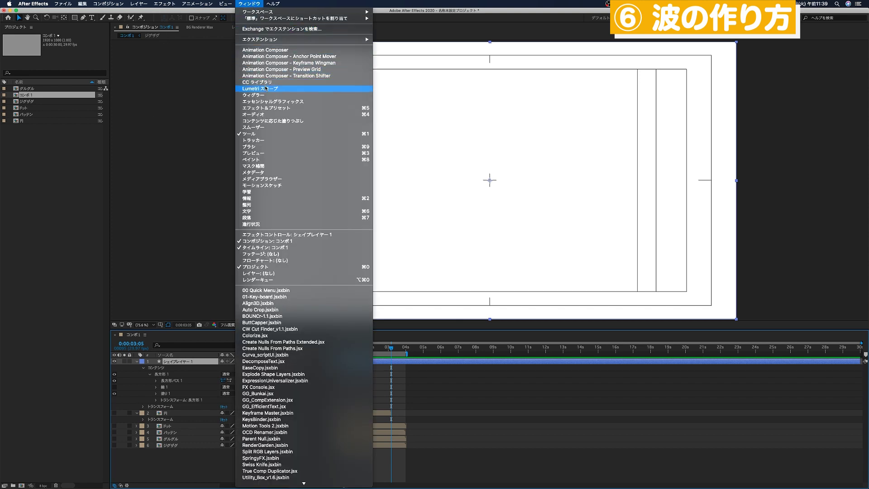
{"action": "left_click", "coordinate": [270, 108]}
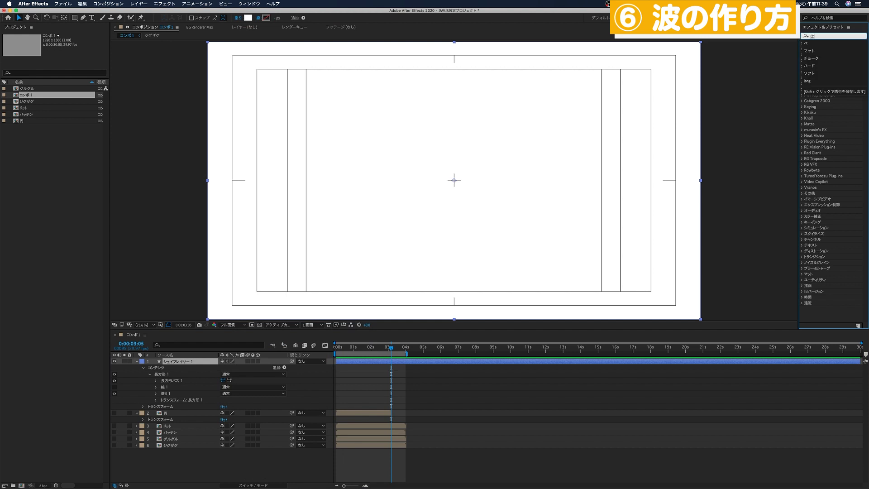
{"action": "type", "text": "波形"}
{"action": "key", "text": "Return"}
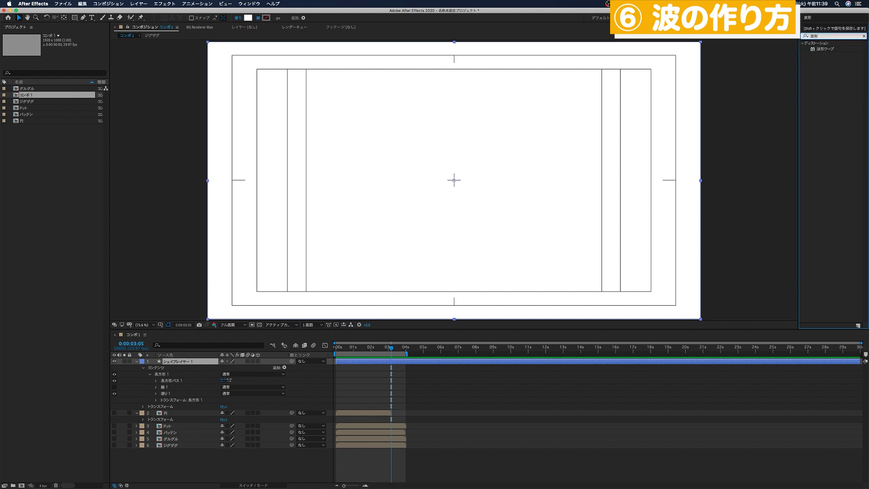
{"action": "double_click", "coordinate": [826, 48]}
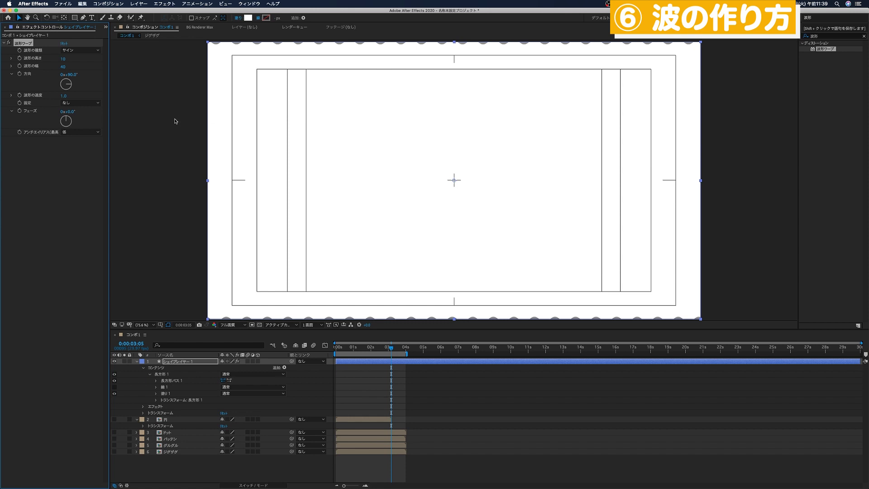
- Move the white rectangle down into the bottom half and hide the safe guides
{"action": "left_click_drag", "start_coordinate": [308, 113], "coordinate": [297, 254]}
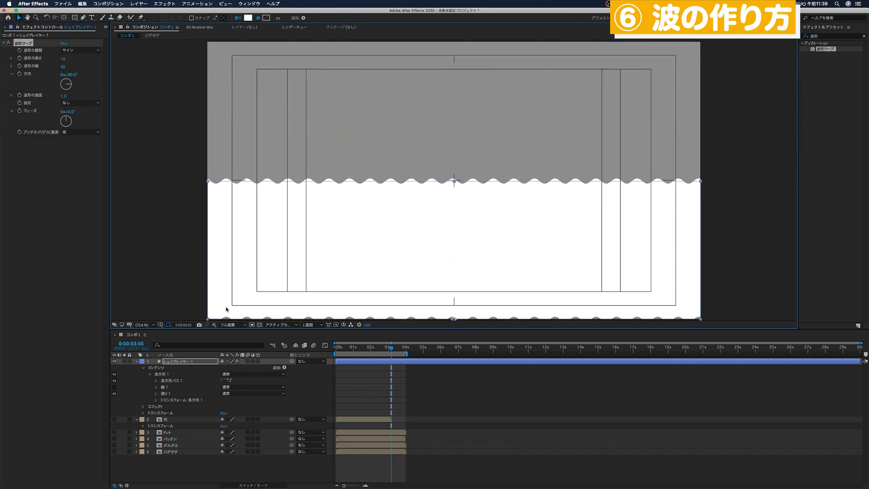
{"action": "left_click", "coordinate": [168, 324]}
{"action": "left_click", "coordinate": [170, 332]}
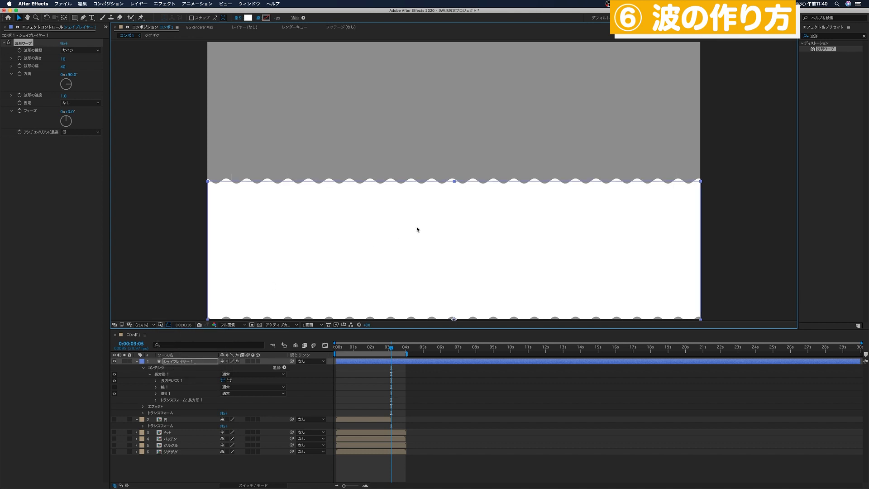
- Set Wave Warp to height 70, width 450 and speed 0.2, then preview the ripple
{"action": "left_click", "coordinate": [64, 58]}
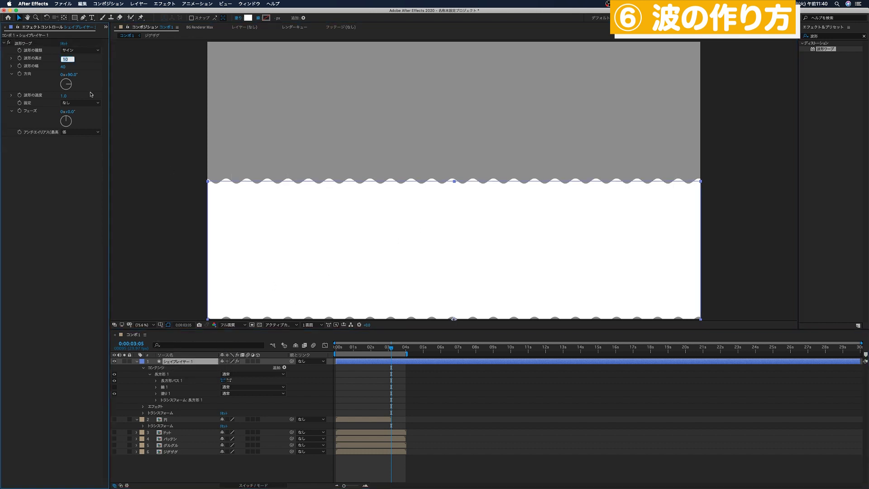
{"action": "type", "text": "20"}
{"action": "key", "text": "Tab"}
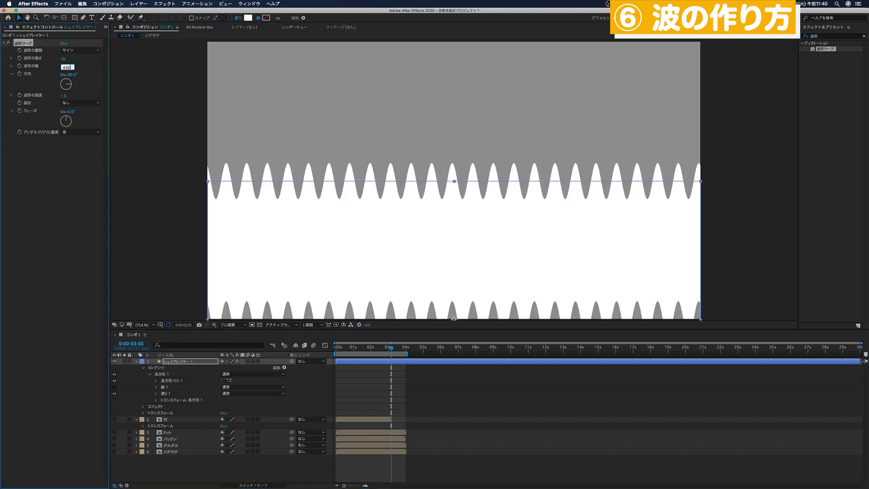
{"action": "key", "text": "Tab"}
{"action": "key", "text": "Tab"}
{"action": "key", "text": "Tab"}
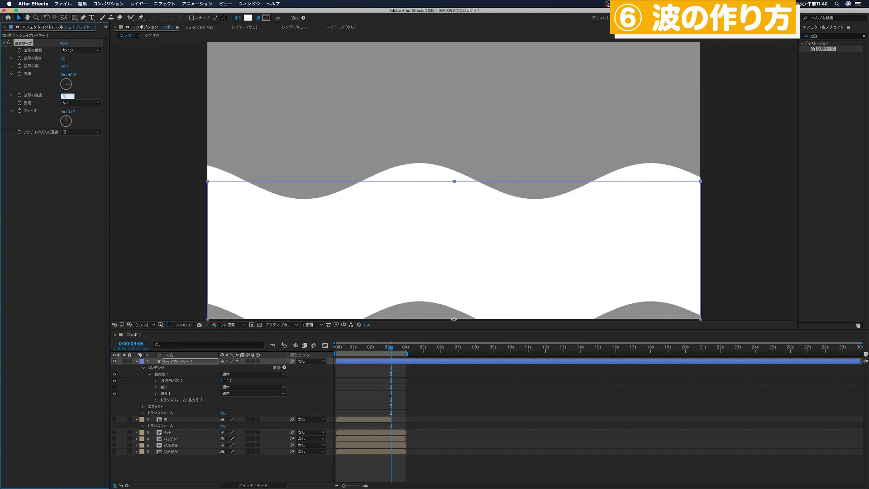
{"action": "type", "text": ".2"}
{"action": "key", "text": "Return"}
{"action": "key", "text": "space"}
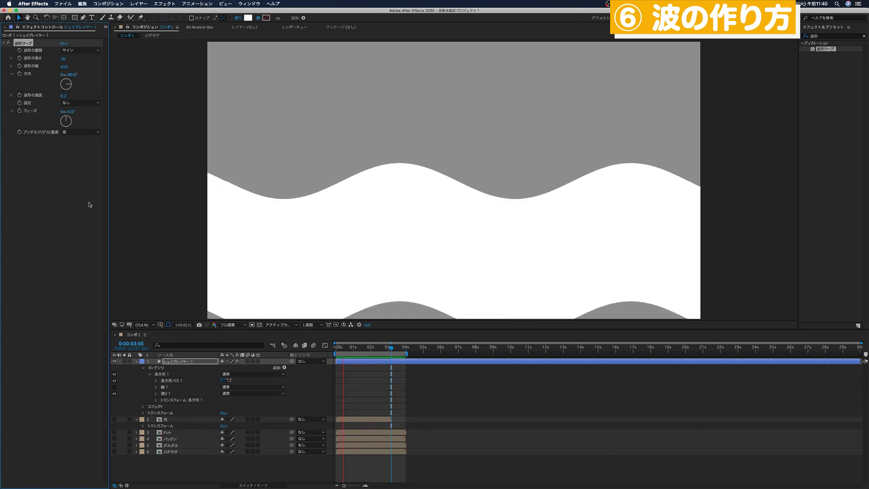
{"action": "left_click", "coordinate": [176, 362]}
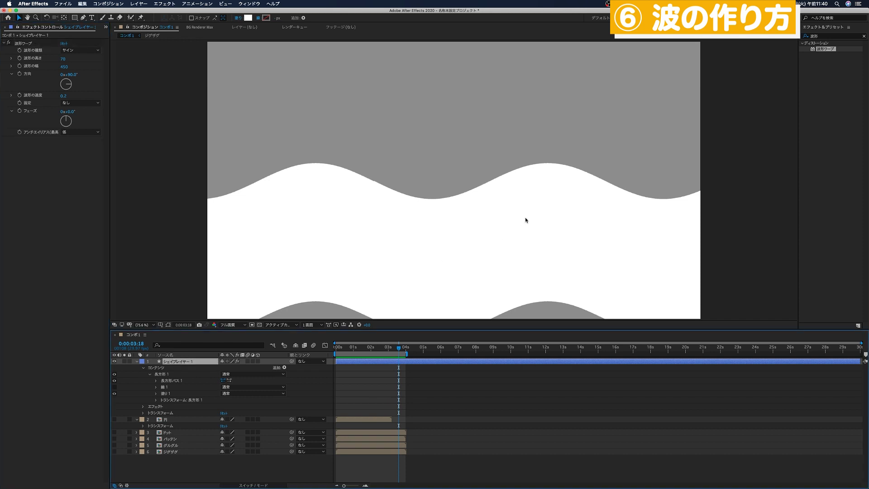
- Search Effects & Presets for ター to find the turbulence effects
{"action": "left_click", "coordinate": [821, 36]}
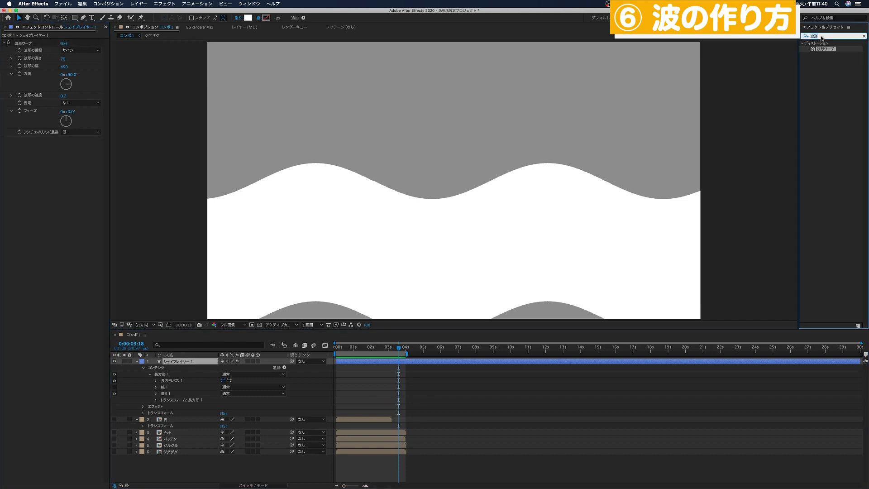
{"action": "type", "text": "タービュ"}
{"action": "key", "text": "Return"}
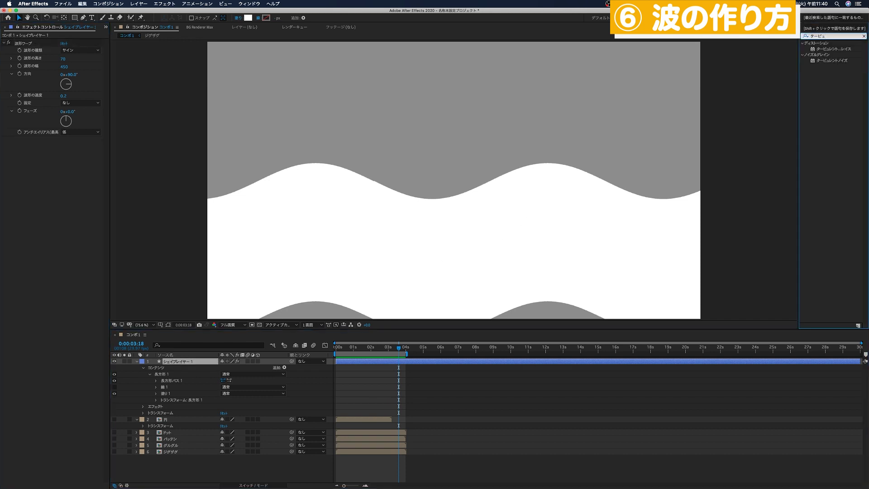
- Apply タービュレントディスプレイス to the wave with amount 30 and size 200
{"action": "double_click", "coordinate": [828, 49]}
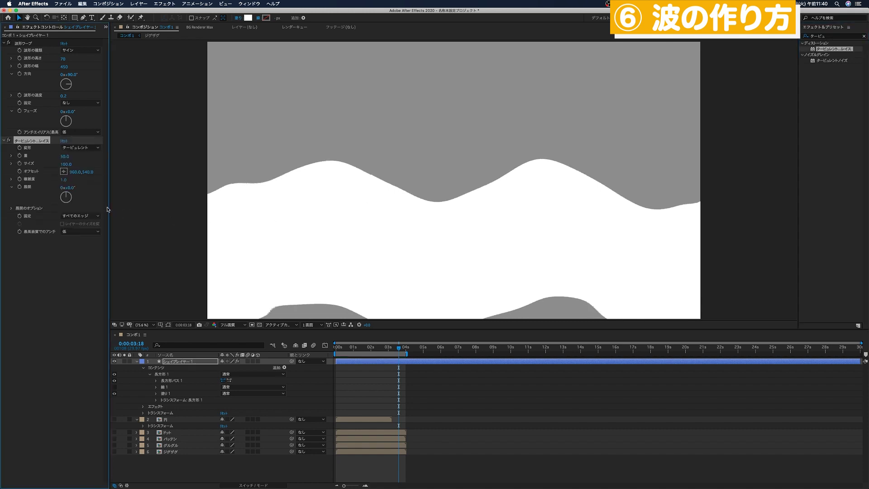
{"action": "left_click", "coordinate": [65, 157]}
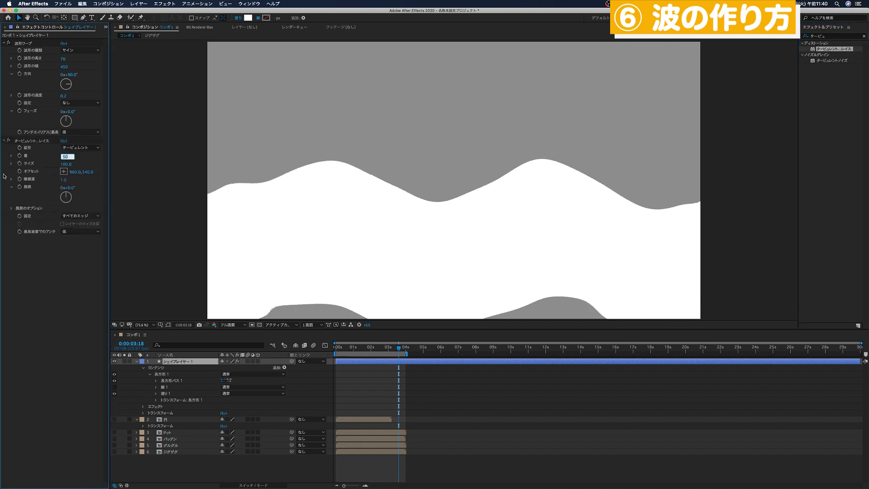
{"action": "type", "text": "30"}
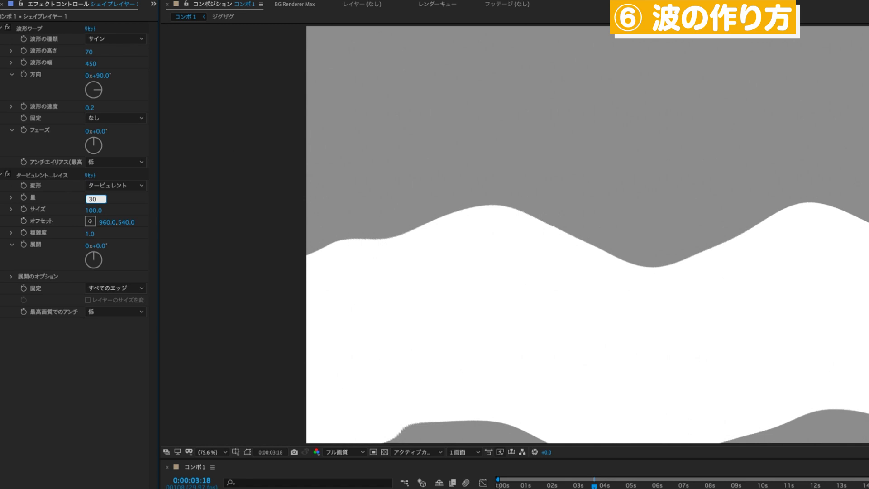
{"action": "key", "text": "Tab"}
{"action": "type", "text": "200"}
{"action": "key", "text": "Return"}
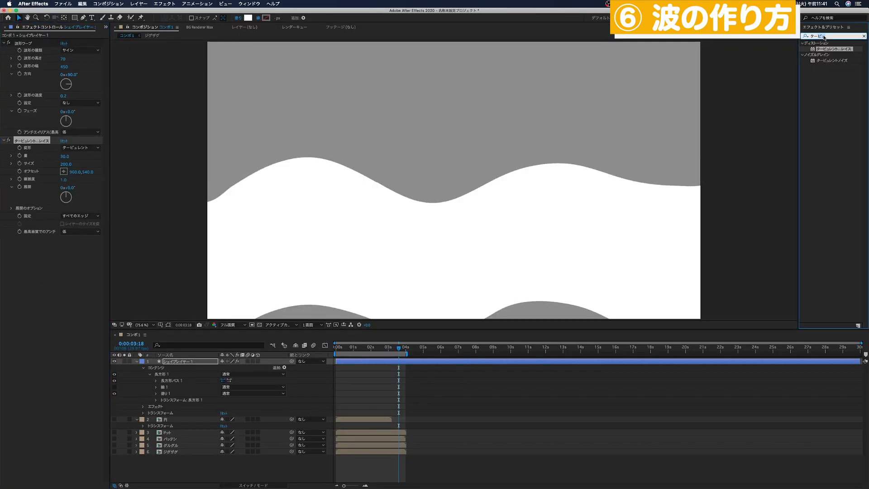
- Add チョーク at 18, then duplicate the wave layer as シェイプレイヤー 2
{"action": "key", "text": "BackSpace"}
{"action": "key", "text": "BackSpace"}
{"action": "key", "text": "BackSpace"}
{"action": "type", "text": "チョー"}
{"action": "key", "text": "Return"}
{"action": "double_click", "coordinate": [827, 50]}
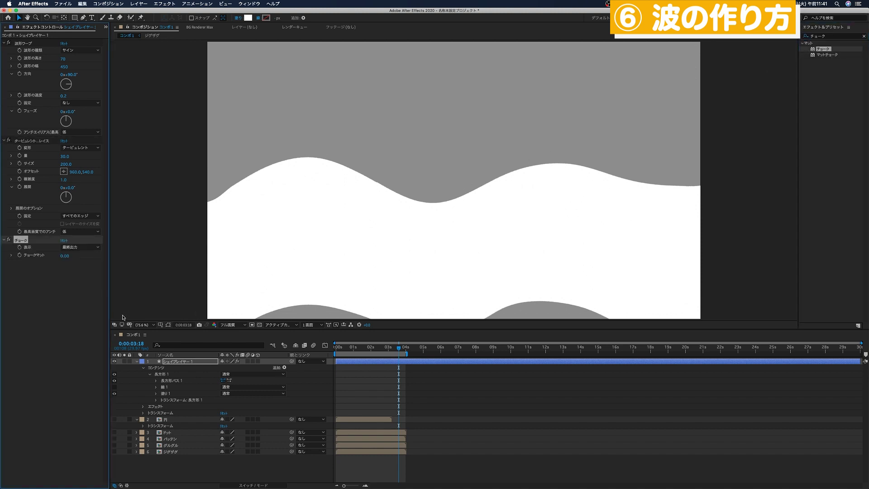
{"action": "left_click", "coordinate": [65, 256]}
{"action": "type", "text": "18"}
{"action": "key", "text": "Return"}
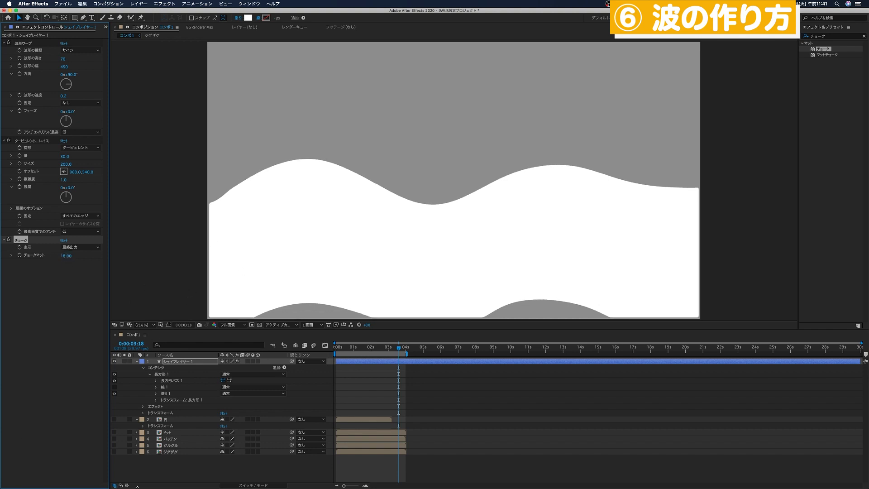
{"action": "left_click", "coordinate": [181, 361]}
{"action": "key", "text": "ctrl+d"}
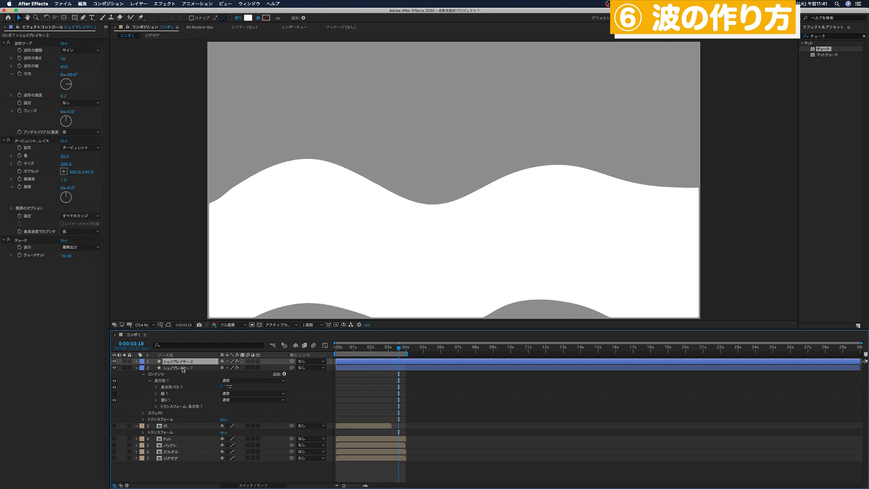
- Delete all effects from the lower wave copy, シェイプレイヤー 1
{"action": "left_click", "coordinate": [182, 368]}
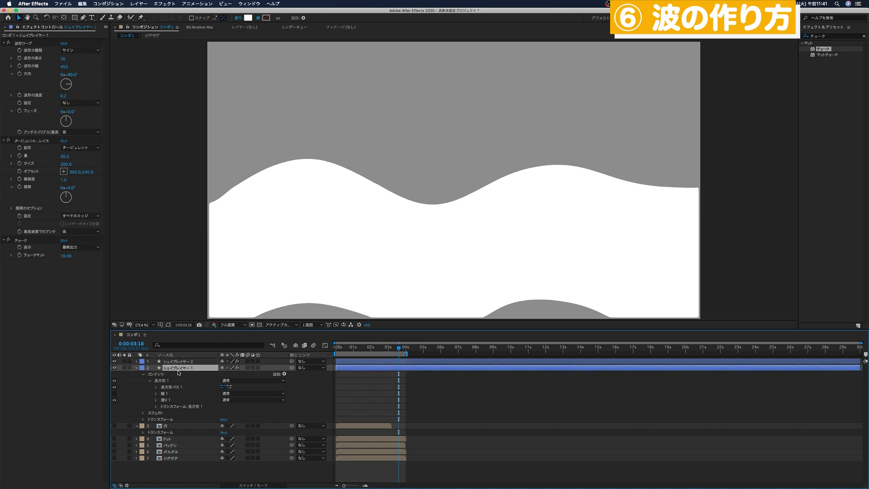
{"action": "left_click", "coordinate": [57, 353]}
{"action": "key", "text": "ctrl+a"}
{"action": "key", "text": "Delete"}
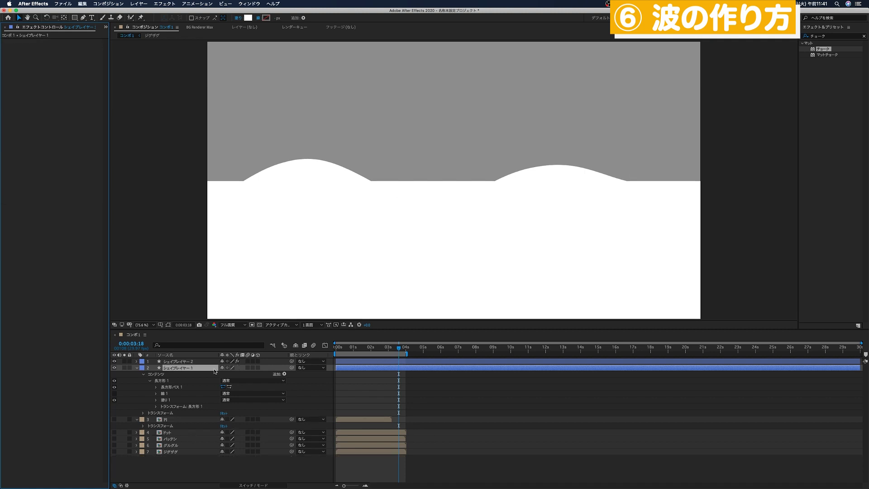
- Zoom out, select both wave layers and begin pre-composing them
{"action": "left_click", "coordinate": [264, 250]}
{"action": "key", "text": "comma"}
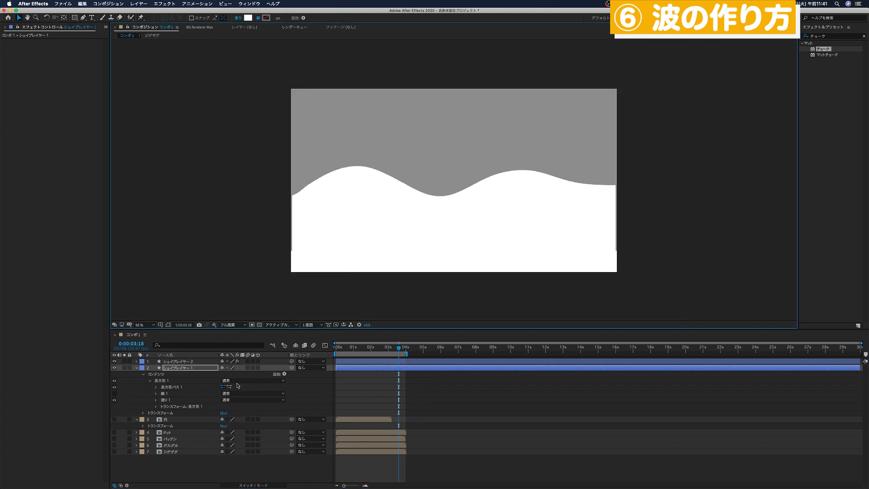
{"action": "left_click", "coordinate": [206, 361], "text": "shift"}
{"action": "key", "text": "ctrl+shift+c"}
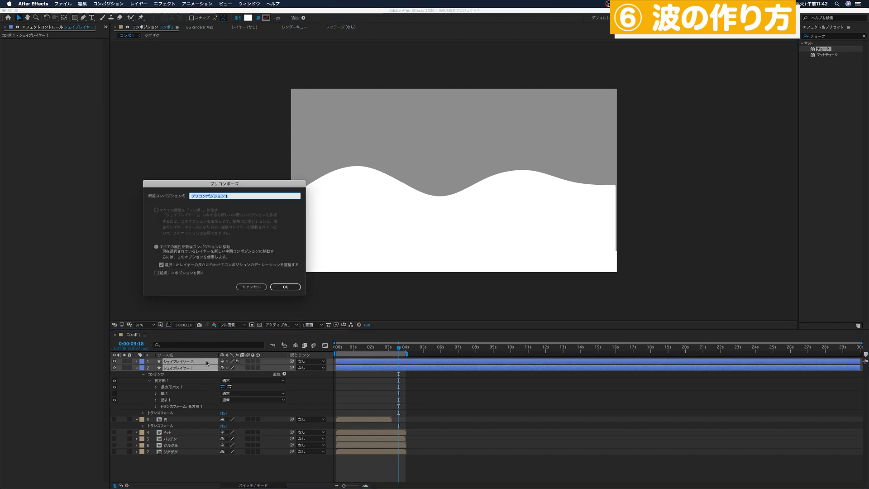
- Name the precomp 波, create it, and duplicate the 波 layer
{"action": "type", "text": "波"}
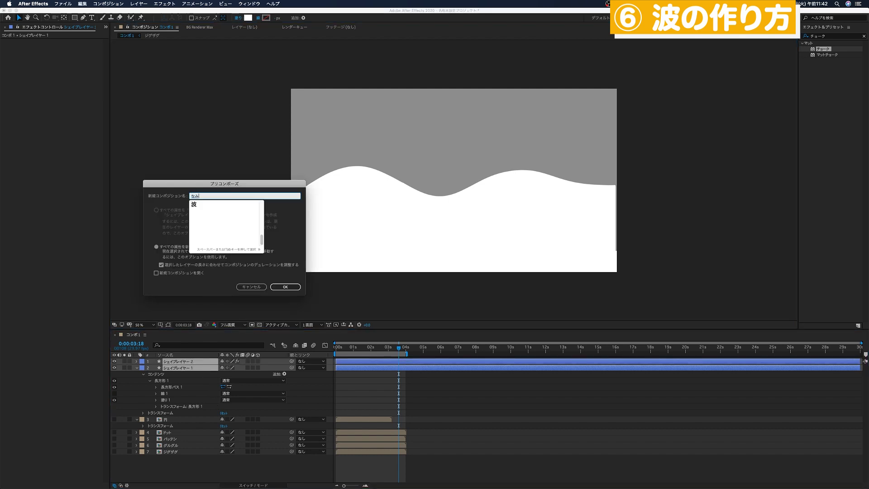
{"action": "key", "text": "Return"}
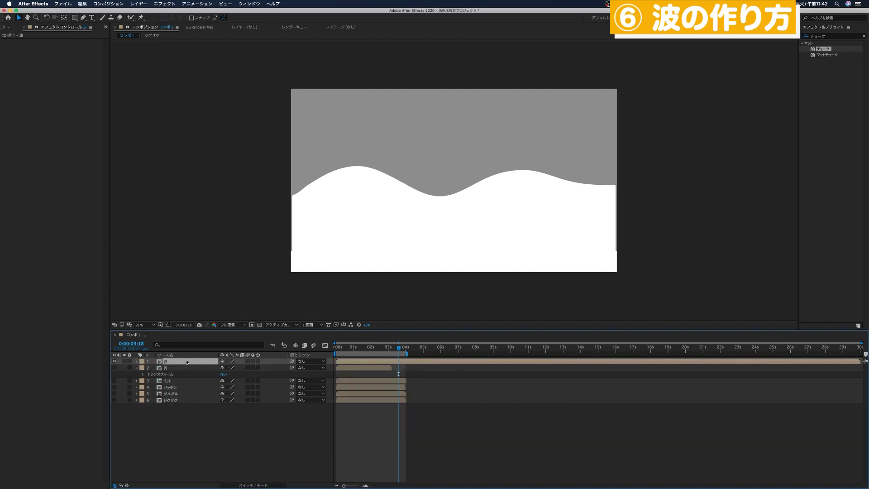
{"action": "key", "text": "ctrl+d"}
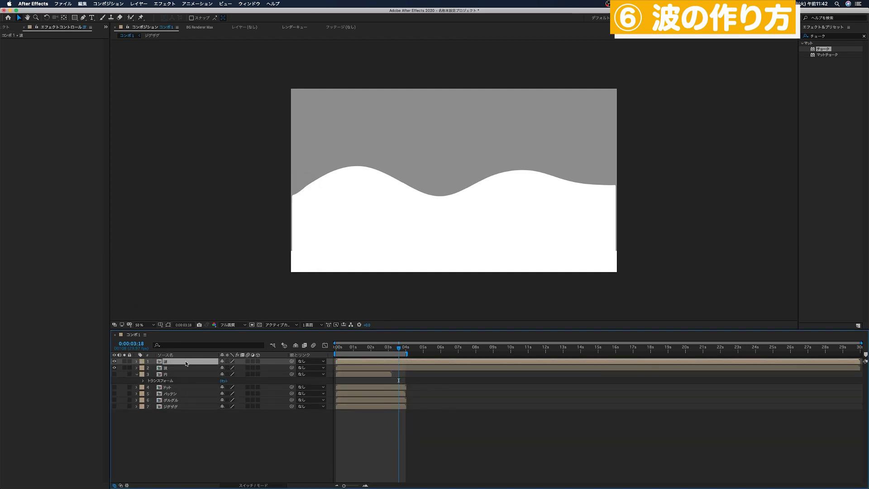
- Apply the 塗り (Fill) effect to the top 波 copy and open its colour
{"action": "left_click", "coordinate": [822, 36]}
{"action": "type", "text": "塗り"}
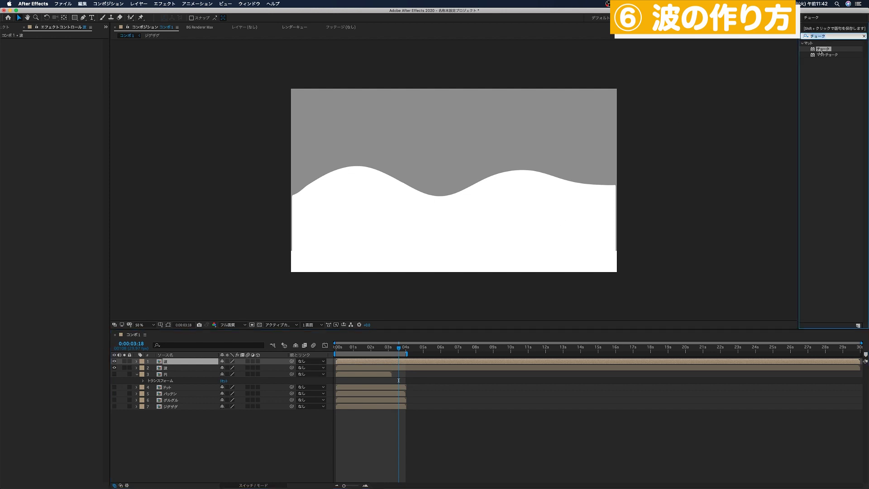
{"action": "double_click", "coordinate": [825, 78]}
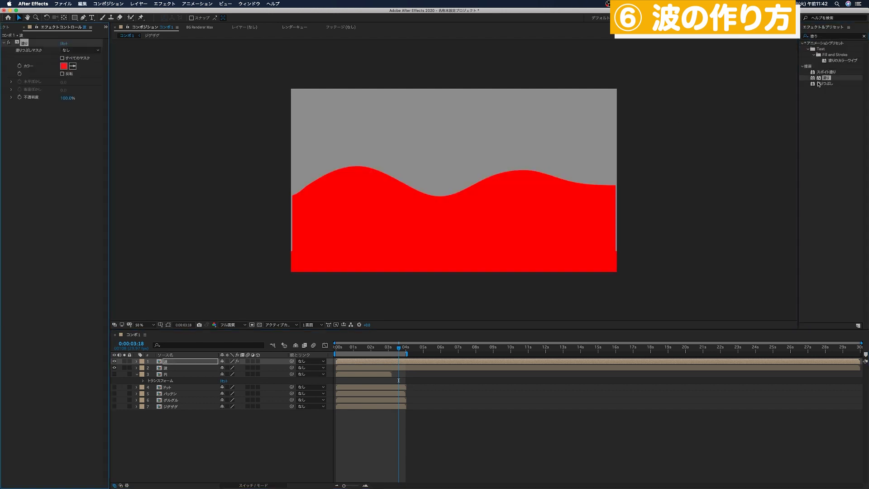
{"action": "left_click", "coordinate": [63, 66]}
- Set the top wave's fill to mid-grey with saturation 0 and brightness 50
{"action": "key", "text": "shift+Tab"}
{"action": "key", "text": "shift+Tab"}
{"action": "key", "text": "shift+Tab"}
{"action": "key", "text": "shift+Tab"}
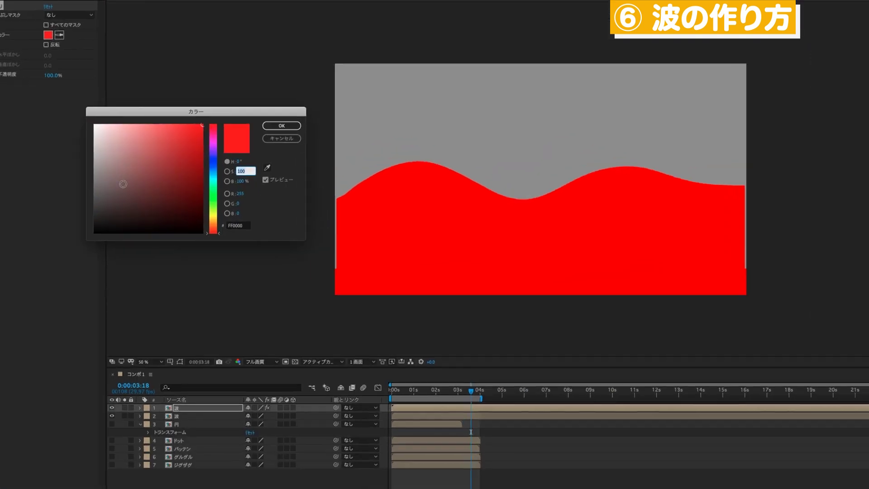
{"action": "type", "text": "0"}
{"action": "key", "text": "Tab"}
{"action": "type", "text": "50"}
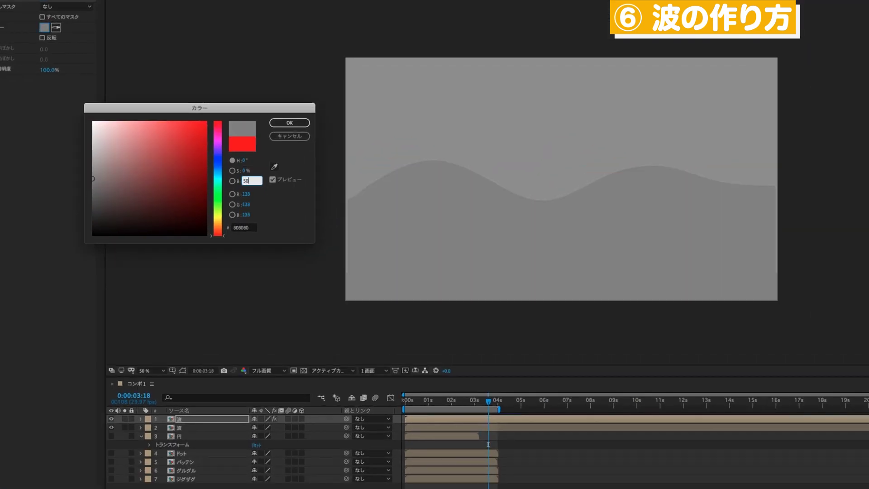
{"action": "key", "text": "Return"}
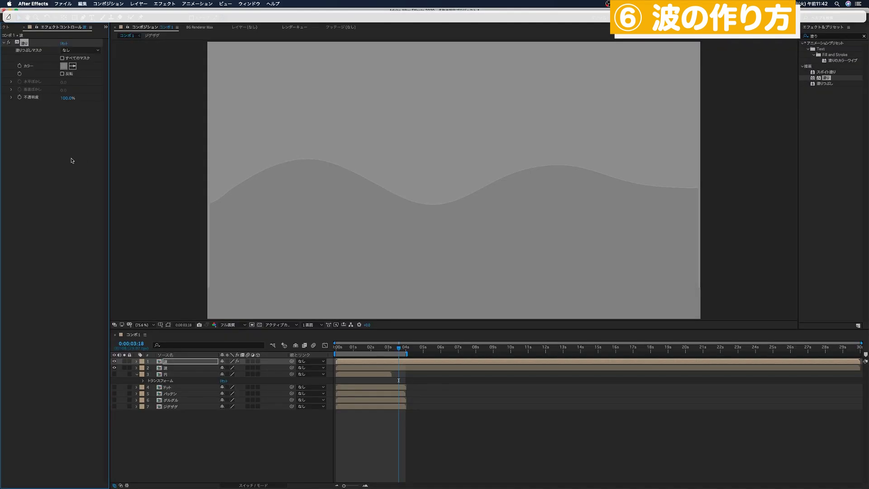
- Change the コンポ 1 background colour to a dull red-brown in Composition Settings
{"action": "key", "text": "super+k"}
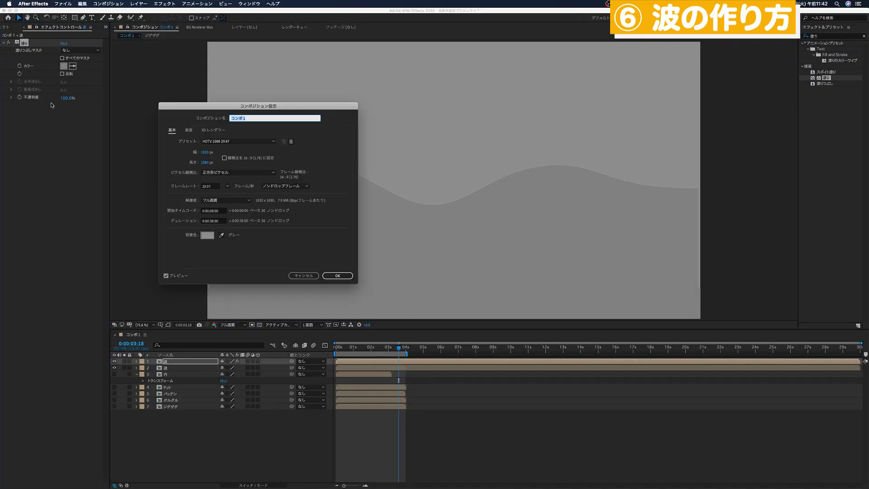
{"action": "left_click", "coordinate": [207, 235]}
{"action": "left_click", "coordinate": [139, 179]}
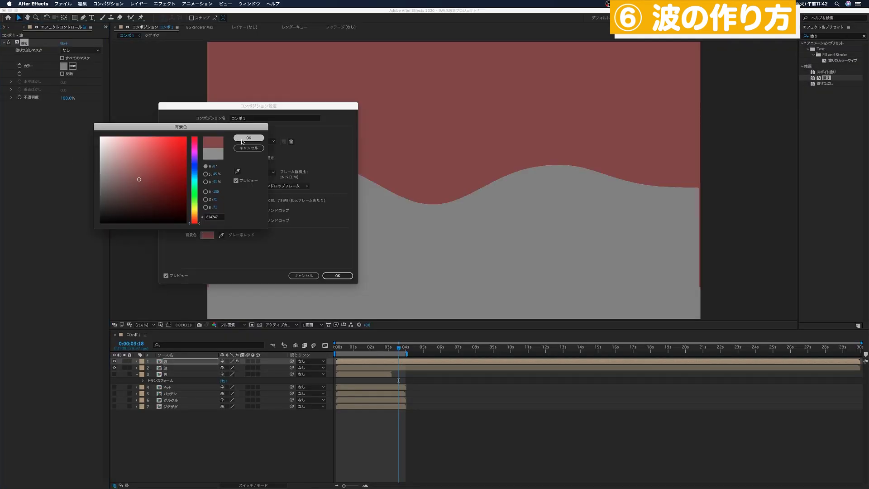
{"action": "left_click", "coordinate": [248, 138]}
{"action": "left_click", "coordinate": [338, 276]}
- Select the top wave layer and search the effects for どろっぷ (drop shadow)
{"action": "left_click", "coordinate": [192, 363]}
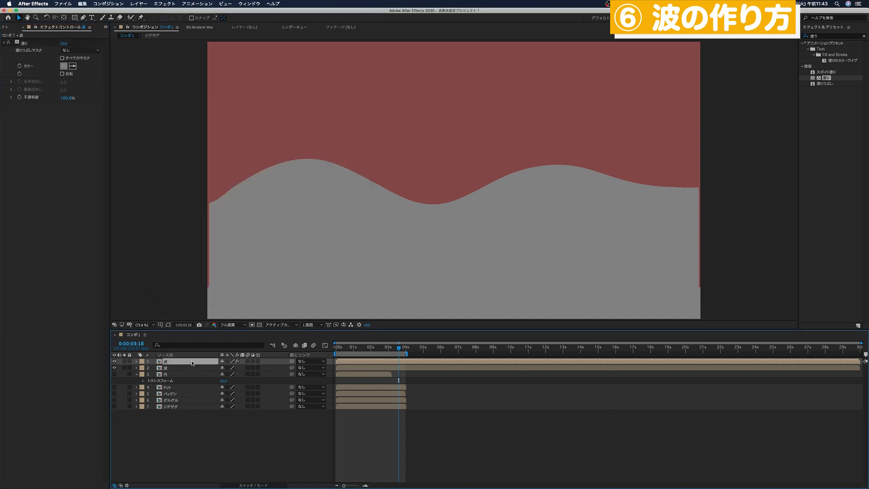
{"action": "left_click", "coordinate": [822, 36]}
{"action": "type", "text": "どろっぷ"}
{"action": "key", "text": "Return"}
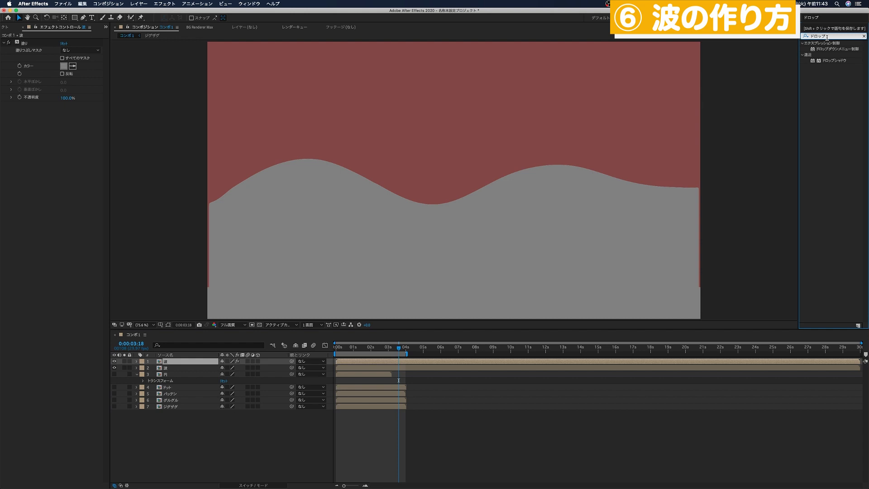
- Apply Drop Shadow to the top grey wave with opacity 40%, distance 10 and softness 100
{"action": "left_click_drag", "start_coordinate": [834, 61], "coordinate": [450, 175]}
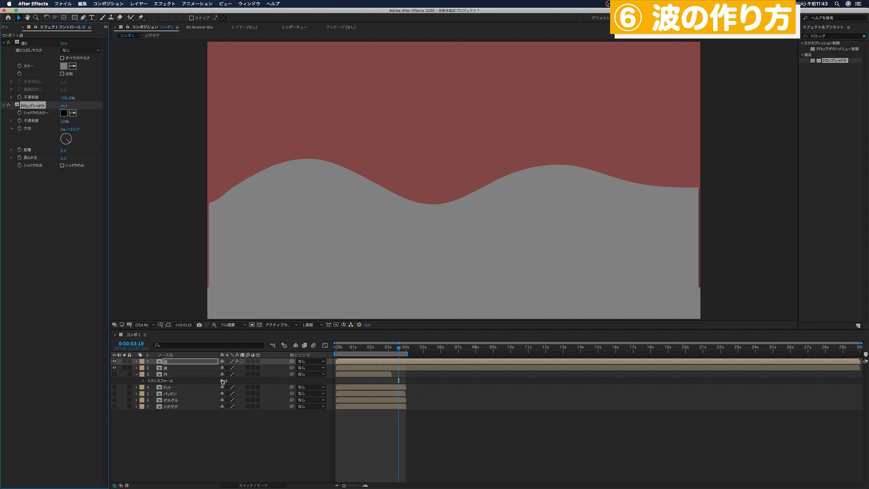
{"action": "left_click", "coordinate": [201, 363]}
{"action": "left_click", "coordinate": [190, 369]}
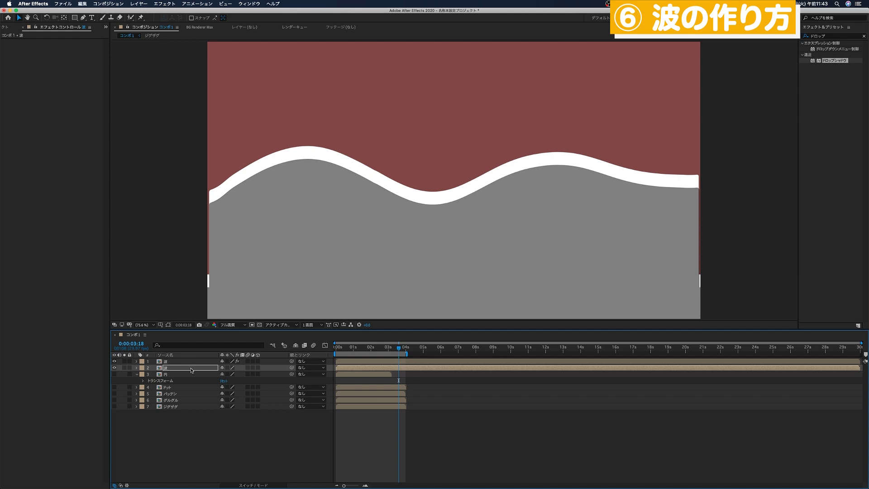
{"action": "left_click", "coordinate": [171, 362]}
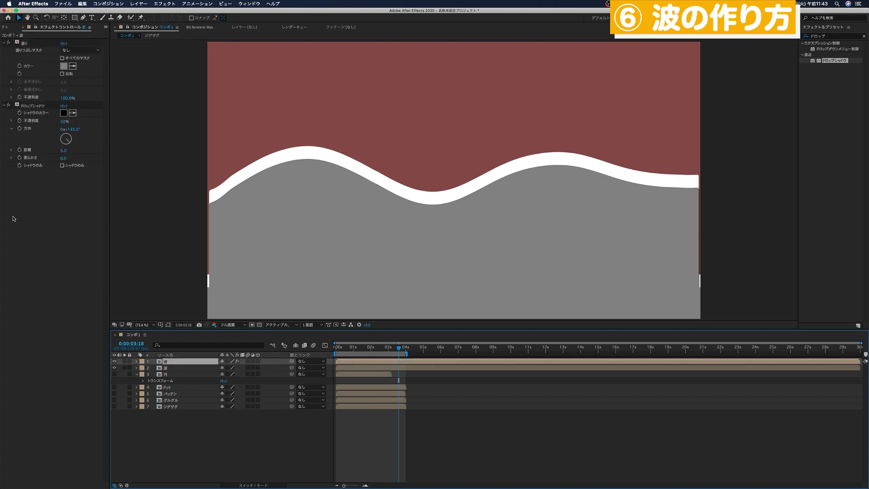
{"action": "left_click", "coordinate": [64, 121]}
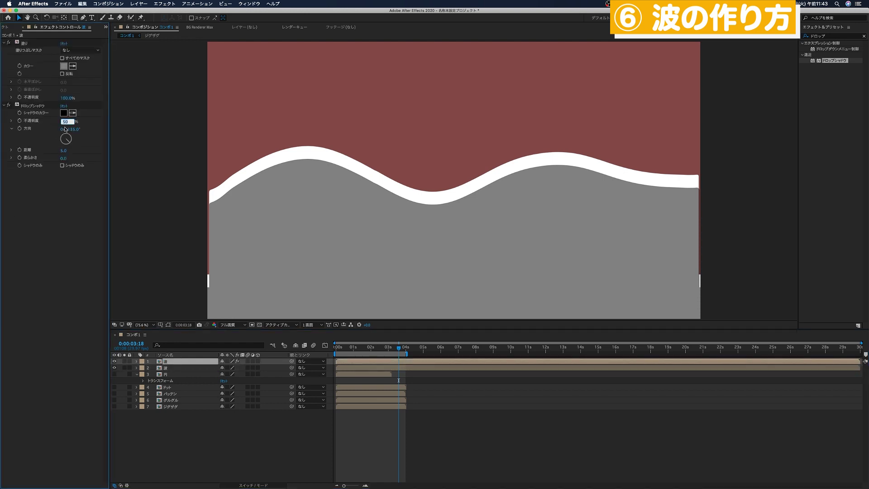
{"action": "type", "text": "40"}
{"action": "key", "text": "Tab"}
{"action": "key", "text": "Tab"}
{"action": "key", "text": "Tab"}
{"action": "type", "text": "100"}
{"action": "key", "text": "Return"}
- Check the frame at 100% and open the 波 precomp in its own tab
{"action": "key", "text": "period"}
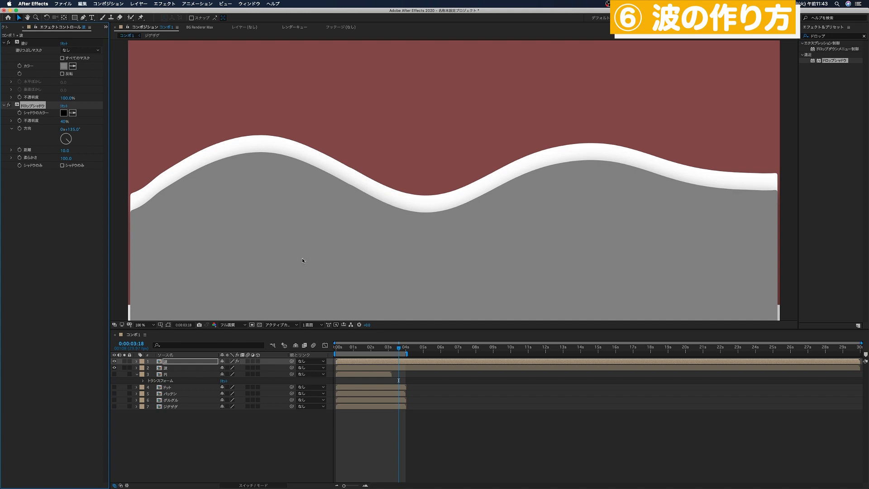
{"action": "key", "text": "comma"}
{"action": "key", "text": "comma"}
{"action": "key", "text": "period"}
{"action": "key", "text": "period"}
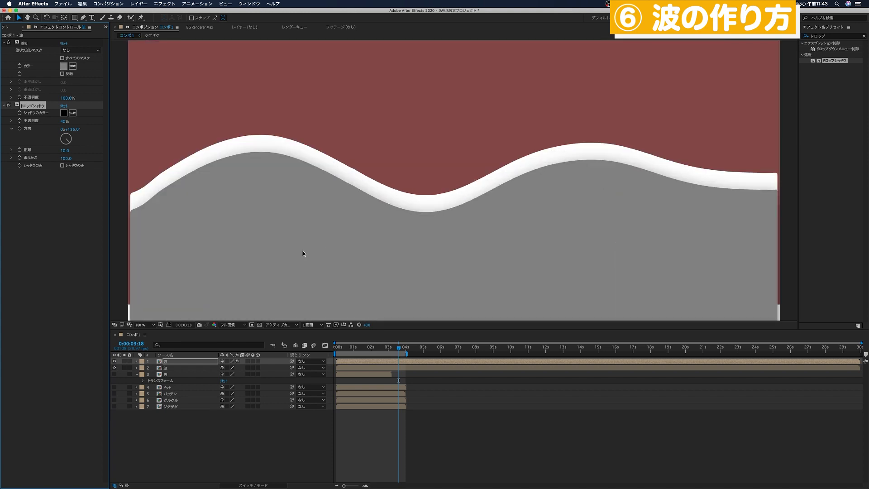
{"action": "double_click", "coordinate": [303, 251]}
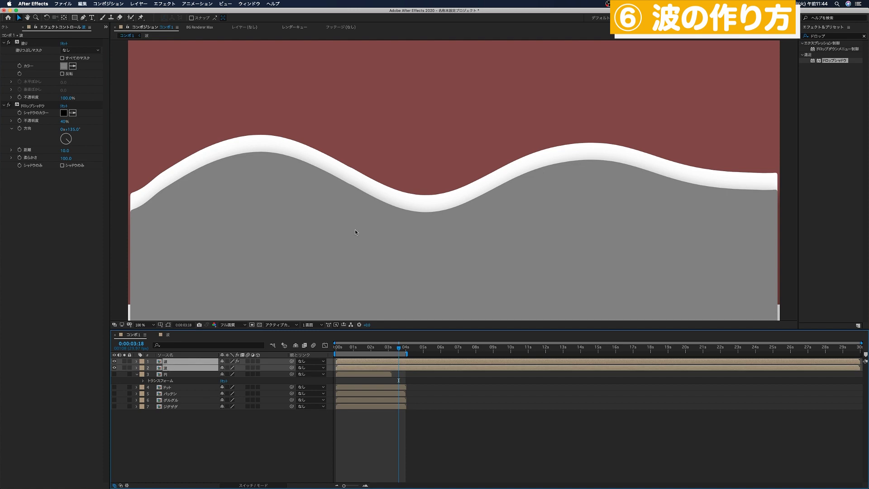
- Nudge the lower white wave upward to thicken the white band
{"action": "left_click", "coordinate": [183, 368]}
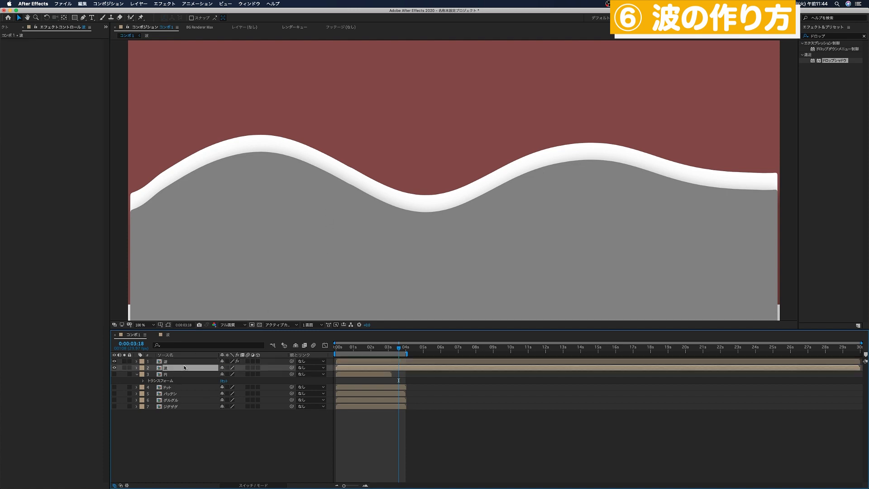
{"action": "key", "text": "shift+Up"}
{"action": "key", "text": "shift+Up"}
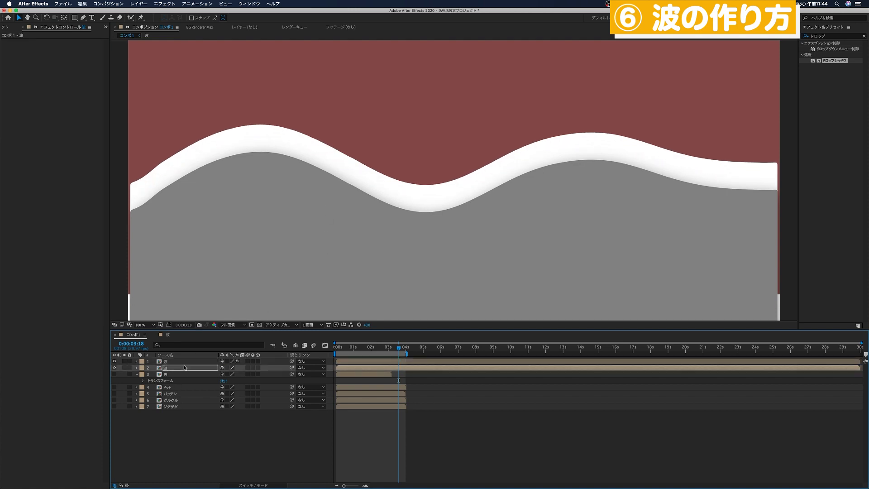
{"action": "key", "text": "comma"}
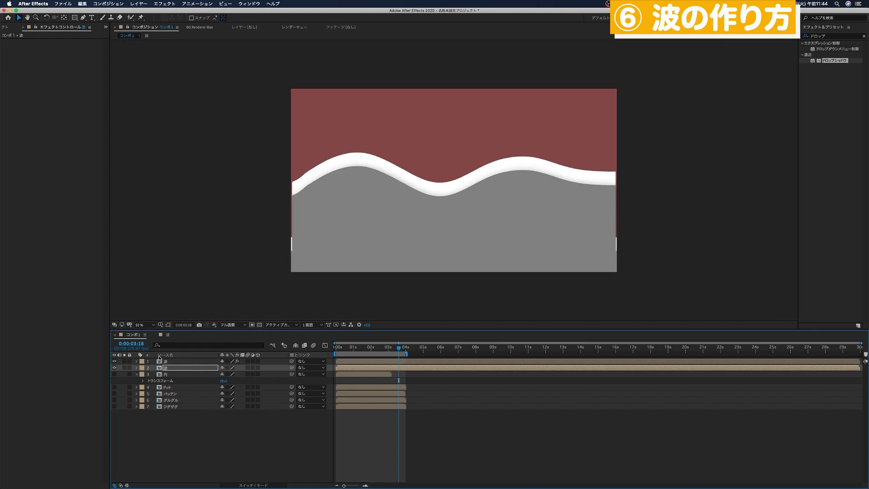
- Pre-compose both 波 wave layers into a single precomp named 波
{"action": "left_click", "coordinate": [174, 362], "text": "shift"}
{"action": "key", "text": "ctrl+shift+c"}
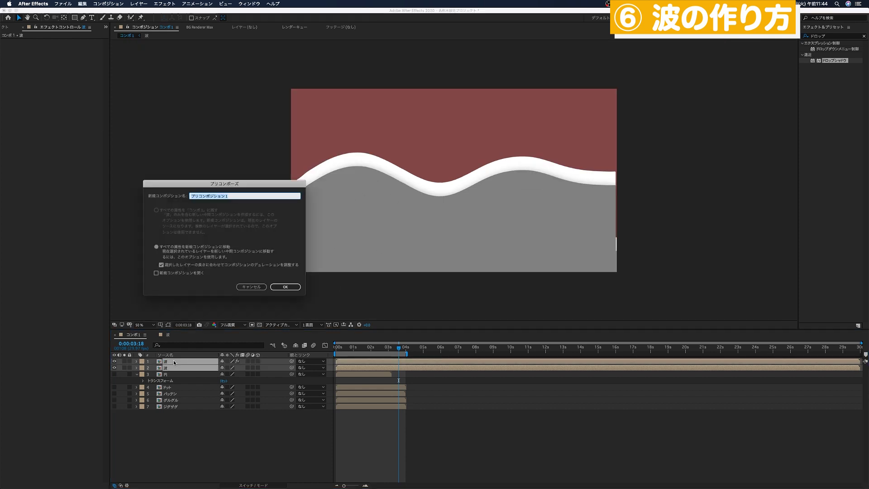
{"action": "type", "text": "波 +"}
{"action": "left_click", "coordinate": [270, 287]}
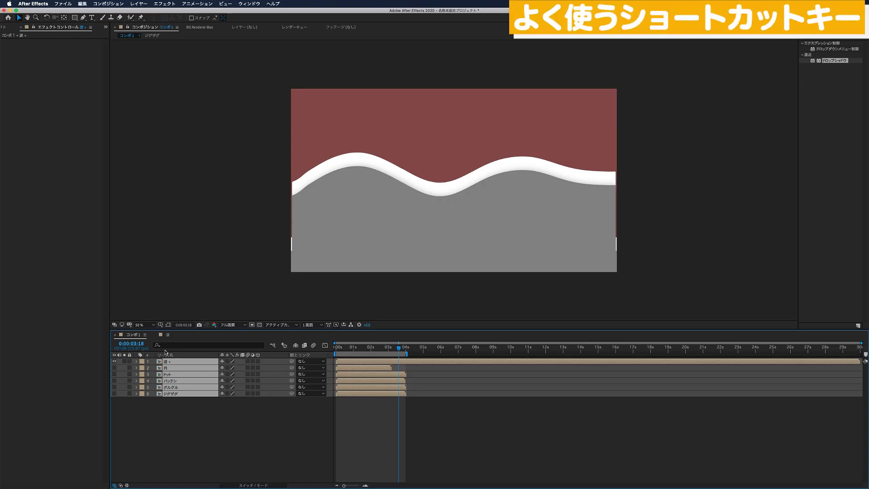
{"action": "left_click", "coordinate": [167, 415]}
{"action": "left_click", "coordinate": [198, 362]}
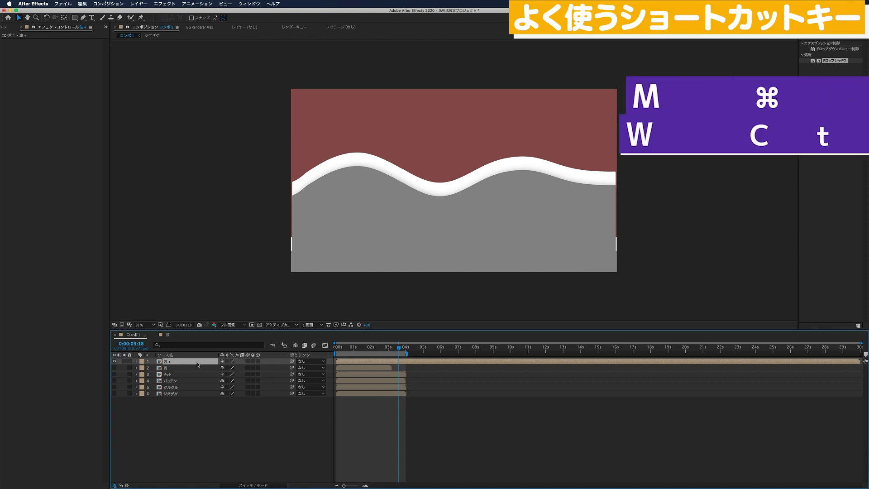
{"action": "key", "text": "super+bracketleft"}
{"action": "key", "text": "super+bracketleft"}
{"action": "key", "text": "super+bracketleft"}
{"action": "key", "text": "super+bracketleft"}
{"action": "key", "text": "super+bracketright"}
{"action": "key", "text": "super+bracketright"}
{"action": "key", "text": "super+bracketright"}
{"action": "key", "text": "super+bracketright"}
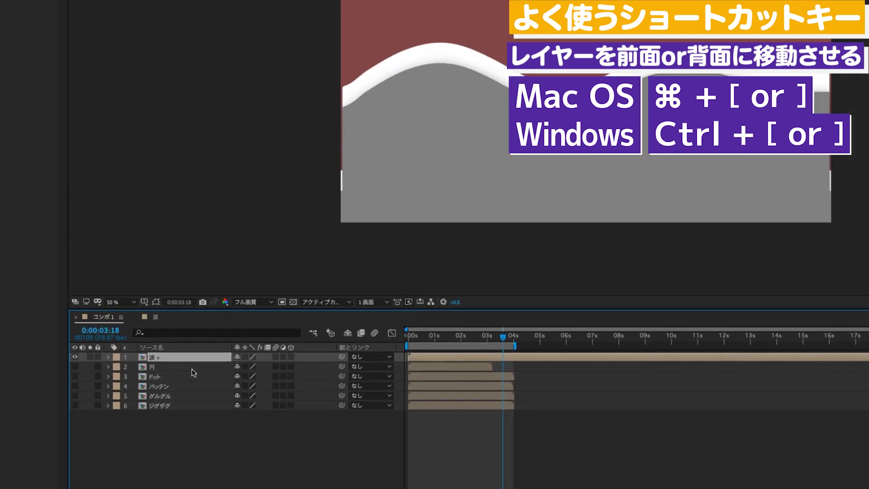
{"action": "key", "text": "super+bracketleft"}
{"action": "key", "text": "super+bracketleft"}
{"action": "key", "text": "super+bracketleft"}
{"action": "key", "text": "super+bracketleft"}
{"action": "key", "text": "super+bracketleft"}
{"action": "key", "text": "super+bracketright"}
{"action": "key", "text": "super+bracketright"}
{"action": "key", "text": "super+bracketright"}
{"action": "key", "text": "super+bracketright"}
{"action": "key", "text": "super+bracketright"}
{"action": "key", "text": "super+shift+bracketleft"}
{"action": "key", "text": "super+shift+bracketright"}
{"action": "key", "text": "super+shift+bracketleft"}
{"action": "key", "text": "super+shift+bracketright"}
{"action": "key", "text": "super+Up"}
{"action": "key", "text": "super+Down"}
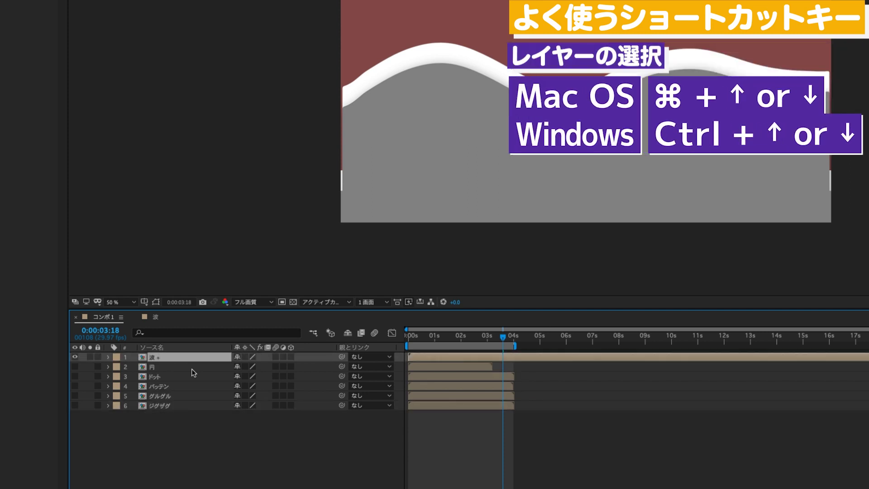
{"action": "key", "text": "super+Down"}
{"action": "key", "text": "super+Down"}
{"action": "key", "text": "super+Down"}
{"action": "key", "text": "super+Down"}
{"action": "key", "text": "super+Up"}
{"action": "key", "text": "super+Up"}
{"action": "key", "text": "super+Up"}
{"action": "key", "text": "super+Up"}
{"action": "key", "text": "super+Up"}
{"action": "key", "text": "super+Down"}
{"action": "key", "text": "super+Down"}
{"action": "key", "text": "super+Down"}
{"action": "key", "text": "super+Down"}
{"action": "key", "text": "super+Up"}
{"action": "key", "text": "super+Up"}
{"action": "key", "text": "super+Up"}
{"action": "key", "text": "super+Up"}
{"action": "key", "text": "super+Down"}
{"action": "key", "text": "super+Down"}
{"action": "key", "text": "super+Down"}
{"action": "key", "text": "super+Down"}
{"action": "key", "text": "super+Down"}
{"action": "key", "text": "super+Up"}
{"action": "key", "text": "super+Up"}
{"action": "key", "text": "super+Up"}
{"action": "key", "text": "super+Up"}
{"action": "key", "text": "super+Up"}
{"action": "key", "text": "super+Down"}
{"action": "key", "text": "super+Down"}
{"action": "key", "text": "super+Down"}
{"action": "key", "text": "super+Down"}
{"action": "key", "text": "super+Down"}
{"action": "key", "text": "super+Up"}
{"action": "key", "text": "super+Up"}
{"action": "key", "text": "super+Up"}
{"action": "key", "text": "super+Up"}
{"action": "key", "text": "super+Up"}
{"action": "key", "text": "super+shift+a"}
{"action": "key", "text": "super+Up"}
{"action": "key", "text": "super+Up"}
{"action": "key", "text": "super+Up"}
{"action": "key", "text": "super+Up"}
{"action": "key", "text": "super+Up"}
{"action": "key", "text": "super+Down"}
{"action": "key", "text": "super+Down"}
{"action": "key", "text": "super+Down"}
{"action": "key", "text": "super+Down"}
{"action": "key", "text": "super+Up"}
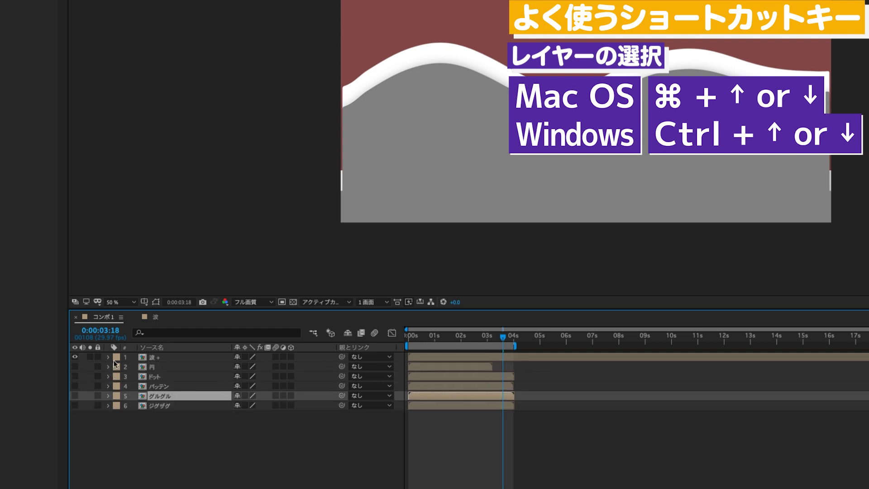
{"action": "key", "text": "super+Up"}
{"action": "key", "text": "super+Up"}
{"action": "key", "text": "super+Up"}
{"action": "key", "text": "super+Up"}
{"action": "key", "text": "super+Down"}
{"action": "key", "text": "super+Down"}
{"action": "key", "text": "super+Down"}
{"action": "key", "text": "super+Down"}
{"action": "key", "text": "super+Down"}
{"action": "key", "text": "super+Up"}
{"action": "key", "text": "super+Up"}
{"action": "key", "text": "super+Up"}
{"action": "key", "text": "super+Down"}
{"action": "key", "text": "super+Down"}
{"action": "key", "text": "super+Down"}
{"action": "key", "text": "super+Up"}
{"action": "key", "text": "super+Up"}
{"action": "key", "text": "super+Up"}
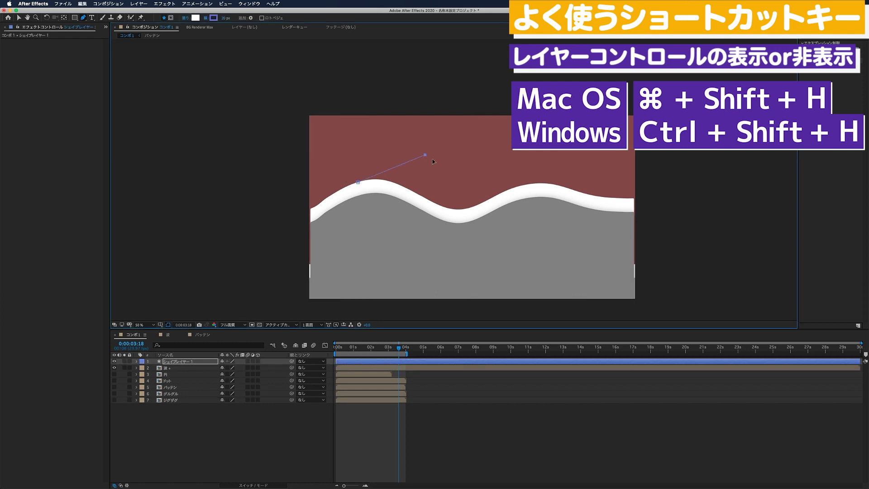
{"action": "left_click", "coordinate": [358, 183]}
{"action": "left_click_drag", "start_coordinate": [421, 153], "coordinate": [441, 164]}
{"action": "left_click_drag", "start_coordinate": [487, 212], "coordinate": [505, 220]}
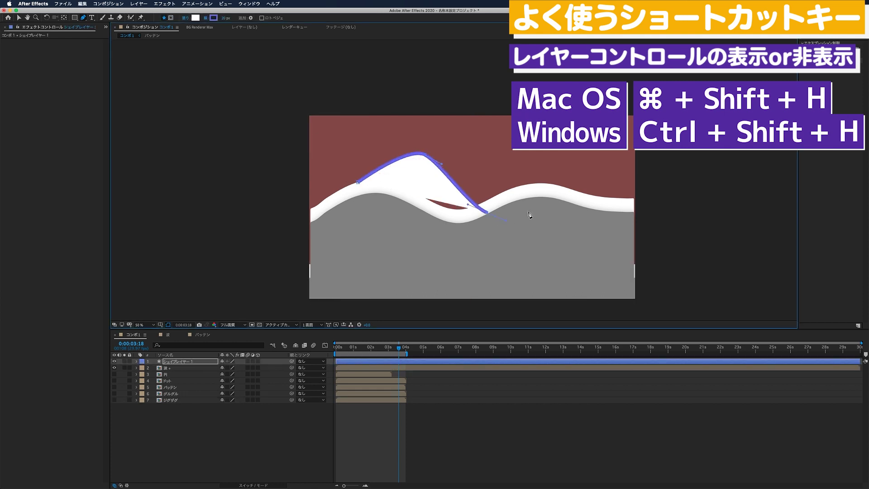
{"action": "left_click_drag", "start_coordinate": [461, 182], "coordinate": [493, 141]}
{"action": "left_click_drag", "start_coordinate": [538, 198], "coordinate": [557, 156]}
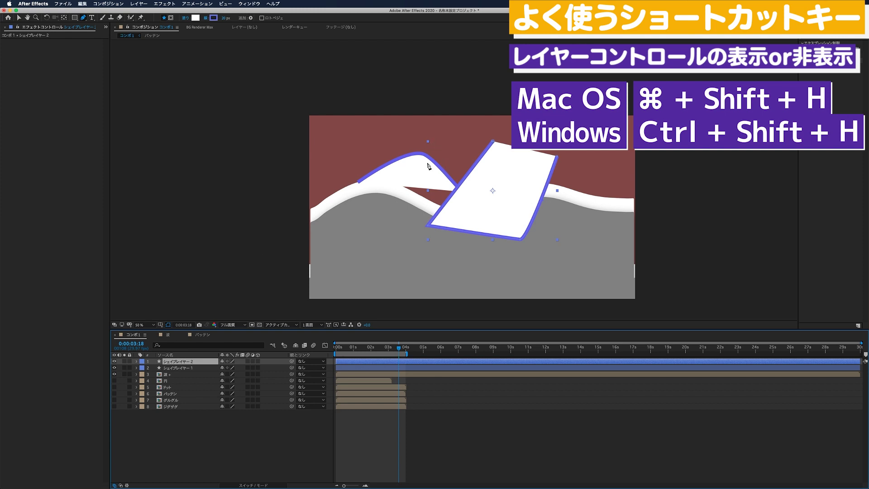
{"action": "key", "text": "ctrl+shift+h"}
{"action": "key", "text": "ctrl+shift+h"}
{"action": "left_click", "coordinate": [428, 174], "text": "shift"}
{"action": "key", "text": "Delete"}
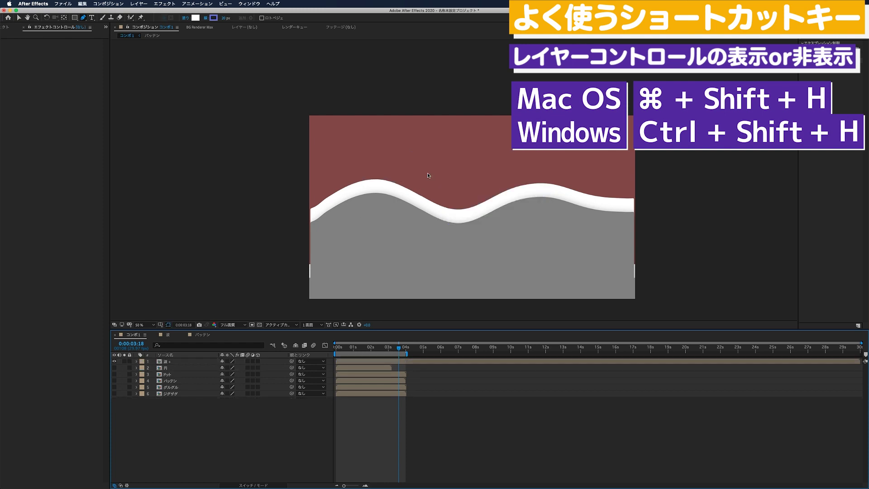
{"action": "left_click", "coordinate": [183, 362]}
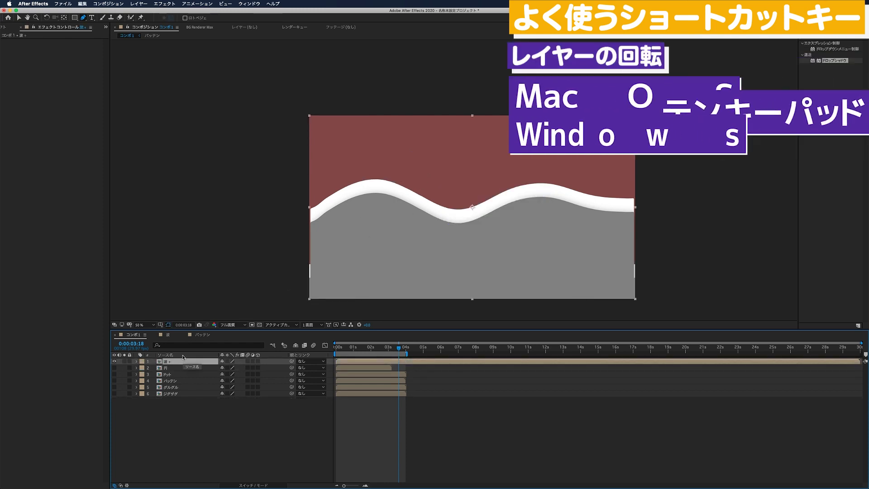
- Rotate the wave layer back and forth in small and large steps with the keypad
{"action": "key", "text": "KP_Subtract"}
{"action": "key", "text": "KP_Subtract"}
{"action": "key", "text": "KP_Subtract"}
{"action": "key", "text": "KP_Subtract"}
{"action": "key", "text": "KP_Subtract"}
{"action": "key", "text": "KP_Add"}
{"action": "key", "text": "KP_Add"}
{"action": "key", "text": "KP_Add"}
{"action": "key", "text": "KP_Add"}
{"action": "key", "text": "shift+slash"}
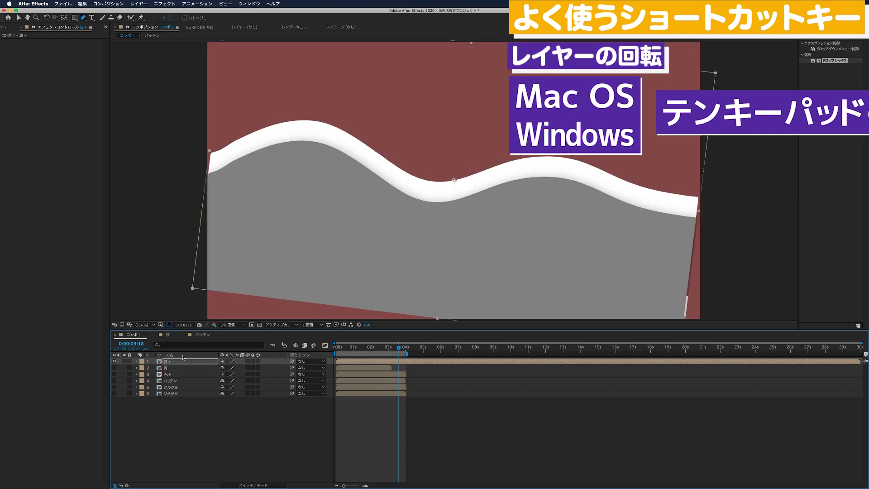
{"action": "key", "text": "shift+KP_Add"}
{"action": "key", "text": "shift+KP_Add"}
{"action": "key", "text": "shift+KP_Subtract"}
{"action": "key", "text": "shift+KP_Subtract"}
{"action": "key", "text": "shift+KP_Add"}
{"action": "key", "text": "shift+KP_Add"}
{"action": "key", "text": "shift+KP_Subtract"}
{"action": "key", "text": "shift+KP_Subtract"}
{"action": "key", "text": "shift+KP_Subtract"}
{"action": "key", "text": "shift+KP_Subtract"}
{"action": "key", "text": "KP_Add"}
{"action": "key", "text": "KP_Add"}
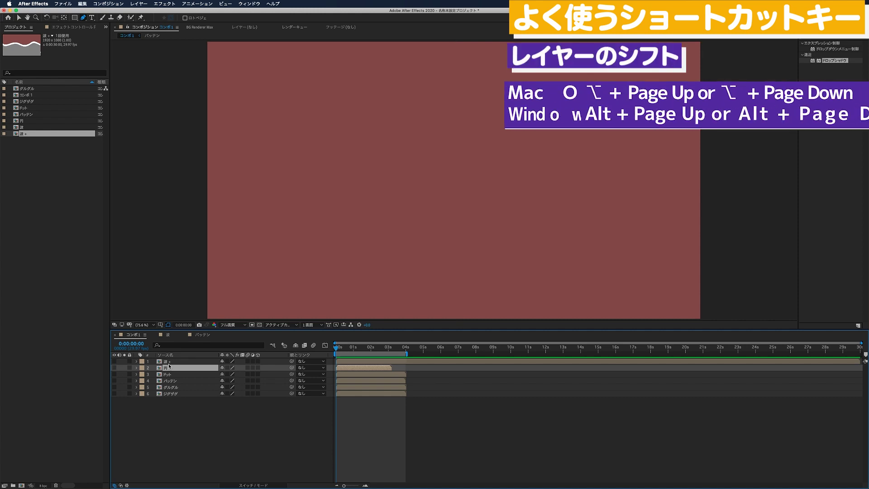
- Slide the ring layer earlier and later in time with Alt+Page Up/Down
{"action": "key", "text": "alt+Page_Down"}
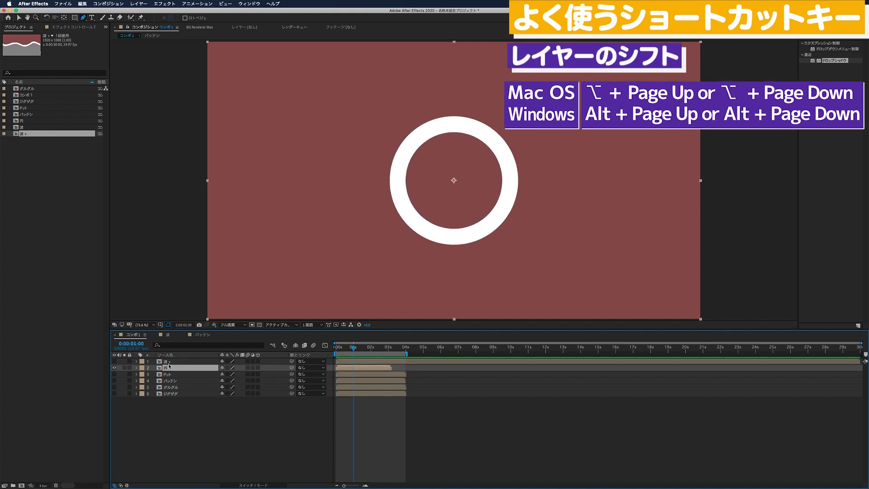
{"action": "key", "text": "alt+Page_Down"}
{"action": "key", "text": "alt+Page_Down"}
{"action": "key", "text": "alt+Page_Down"}
{"action": "key", "text": "alt+Page_Up"}
{"action": "key", "text": "alt+Page_Up"}
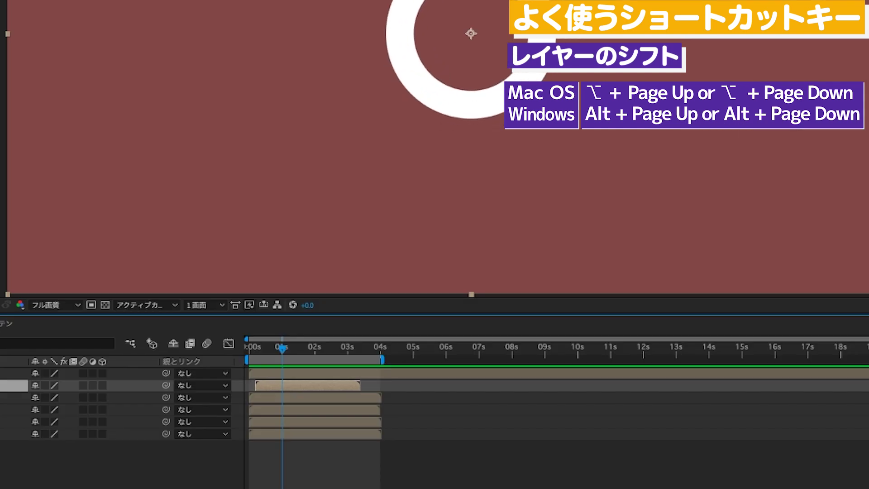
{"action": "key", "text": "alt+Page_Up"}
{"action": "key", "text": "alt+Page_Up"}
{"action": "key", "text": "alt+Page_Up"}
{"action": "key", "text": "alt+Page_Up"}
{"action": "key", "text": "alt+Page_Up"}
{"action": "key", "text": "alt+Page_Down"}
{"action": "key", "text": "alt+Page_Down"}
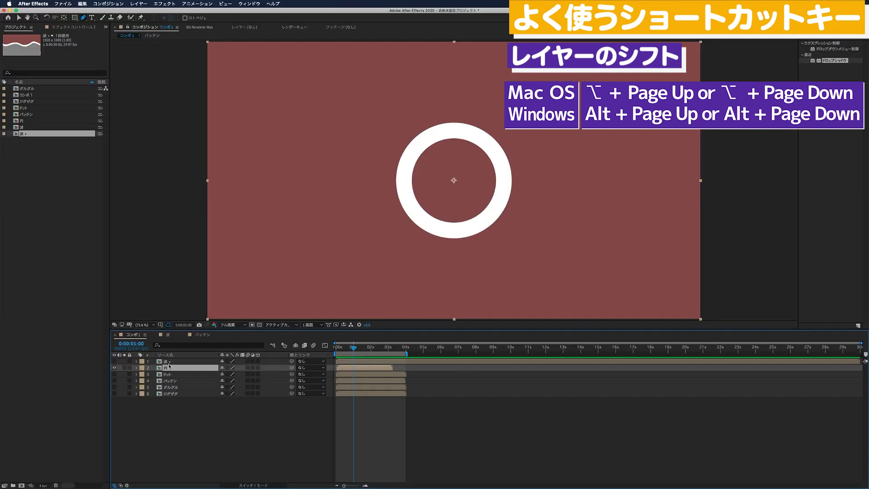
{"action": "key", "text": "alt+Page_Up"}
{"action": "key", "text": "alt+Page_Up"}
{"action": "key", "text": "alt+Page_Down"}
{"action": "key", "text": "alt+Page_Down"}
{"action": "key", "text": "alt+Page_Up"}
{"action": "key", "text": "alt+Page_Up"}
{"action": "key", "text": "alt+Page_Up"}
{"action": "key", "text": "alt+Page_Up"}
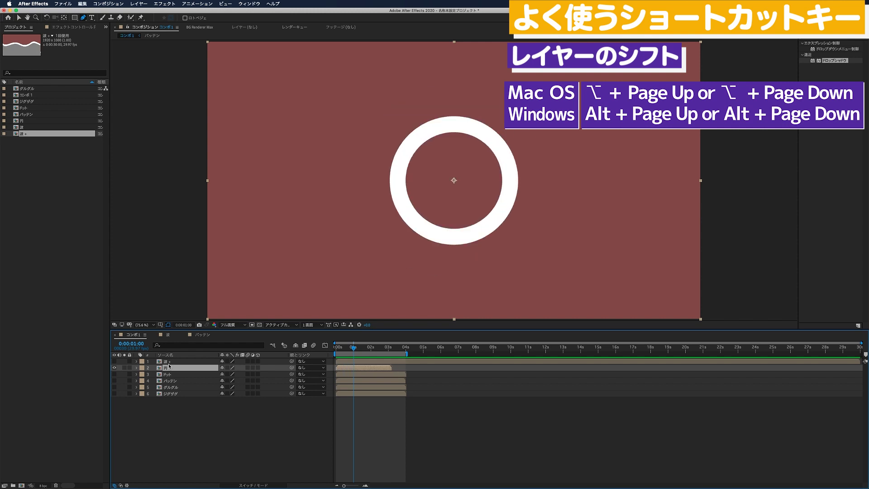
{"action": "key", "text": "alt+Page_Up"}
{"action": "key", "text": "alt+Page_Down"}
{"action": "key", "text": "alt+Page_Down"}
{"action": "key", "text": "alt+Page_Up"}
{"action": "key", "text": "alt+Page_Up"}
{"action": "key", "text": "alt+Page_Down"}
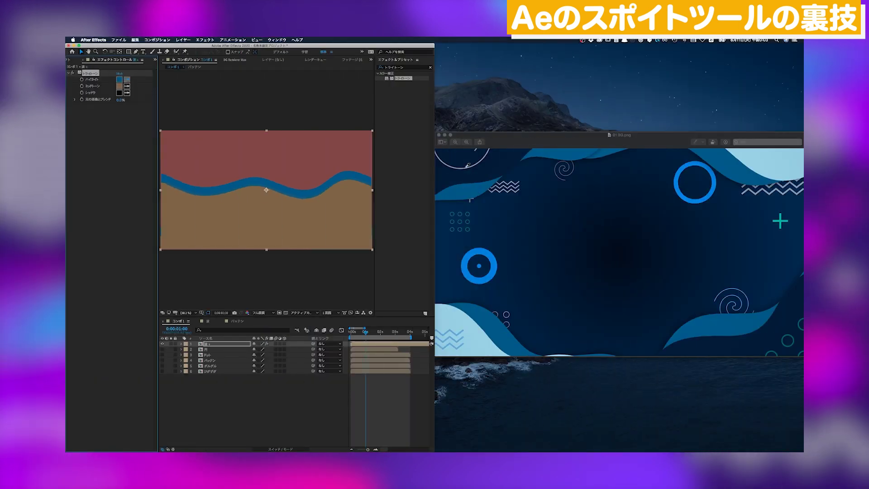
- Bring the reference image forward and sample the Tritone highlight colour from it
{"action": "left_click", "coordinate": [496, 169]}
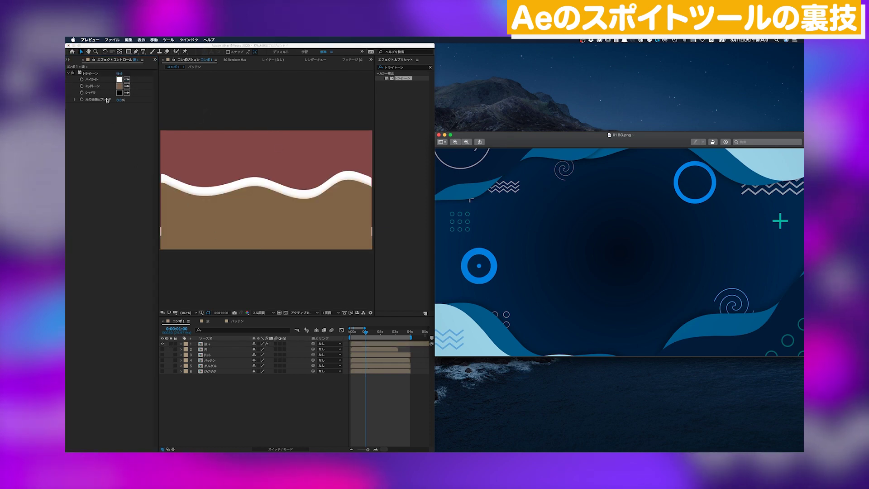
{"action": "left_click", "coordinate": [127, 80]}
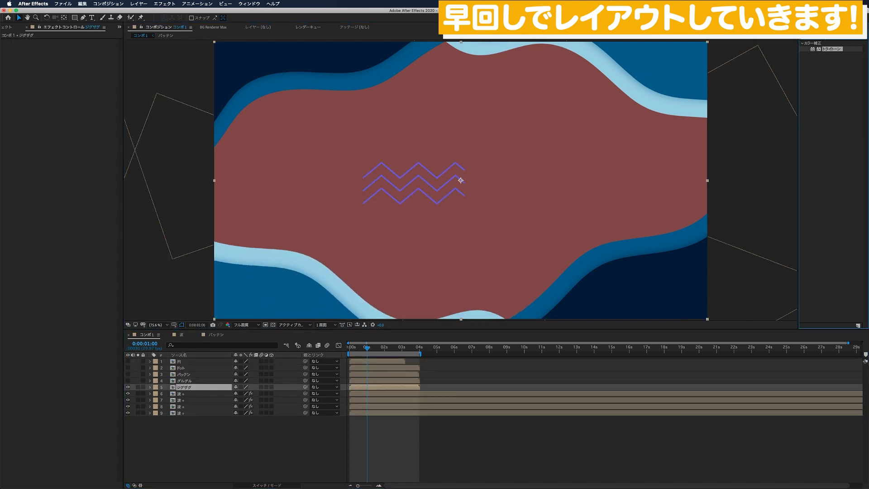
- Fill the zigzag and place copies at the top-left, right and bottom-left
{"action": "double_click", "coordinate": [826, 77]}
{"action": "left_click_drag", "start_coordinate": [414, 181], "coordinate": [301, 91]}
{"action": "key", "text": "ctrl+d"}
{"action": "mouse_move", "coordinate": [256, 111]}
{"action": "left_mouse_down"}
{"action": "mouse_move", "coordinate": [669, 122]}
{"action": "mouse_move", "coordinate": [242, 301]}
{"action": "left_mouse_up"}
{"action": "key", "text": "ctrl+d"}
- Show the dot layer and place dot copies at the top-left and bottom-right
{"action": "left_click", "coordinate": [128, 367]}
{"action": "key", "text": "ctrl+v"}
{"action": "mouse_move", "coordinate": [438, 154]}
{"action": "left_mouse_down"}
{"action": "mouse_move", "coordinate": [250, 145]}
{"action": "mouse_move", "coordinate": [352, 273]}
{"action": "left_mouse_up"}
{"action": "key", "text": "ctrl+d"}
{"action": "left_click", "coordinate": [250, 147]}
{"action": "key", "text": "ctrl+d"}
{"action": "left_click_drag", "start_coordinate": [255, 151], "coordinate": [704, 291]}
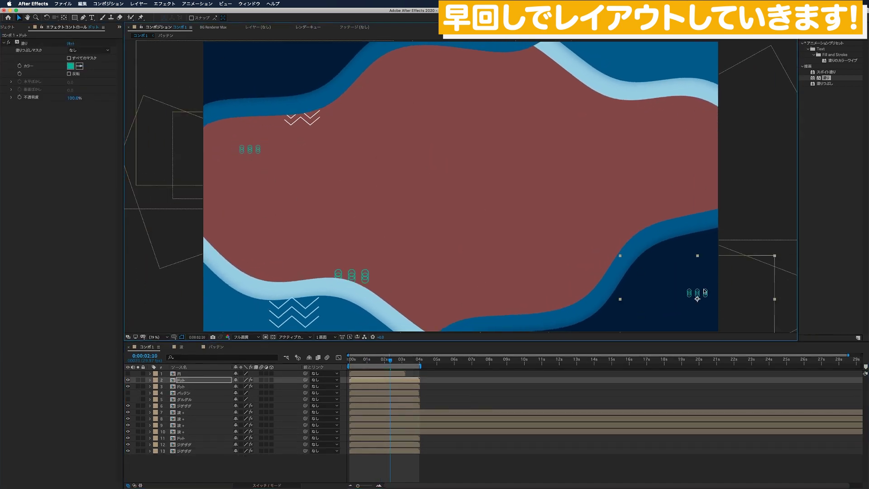
- Show the バッテン layer and place the teal plus at the upper right
{"action": "left_click", "coordinate": [128, 392]}
{"action": "left_click", "coordinate": [195, 392]}
{"action": "key", "text": "ctrl+v"}
{"action": "left_click_drag", "start_coordinate": [497, 184], "coordinate": [631, 145]}
- Show and duplicate the 円 ring layer, changing the rings' fill to blue
{"action": "left_click", "coordinate": [127, 374]}
{"action": "key", "text": "ctrl+d"}
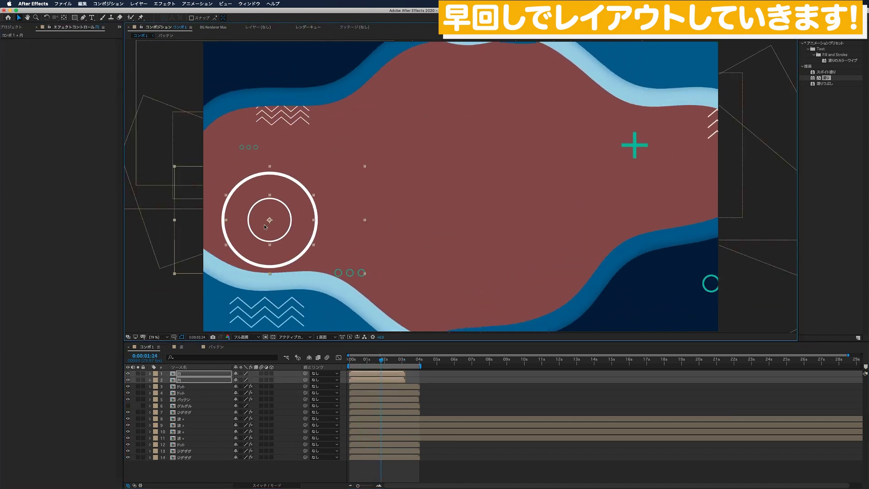
{"action": "left_click", "coordinate": [79, 66]}
{"action": "left_click", "coordinate": [256, 264]}
{"action": "key", "text": "space"}
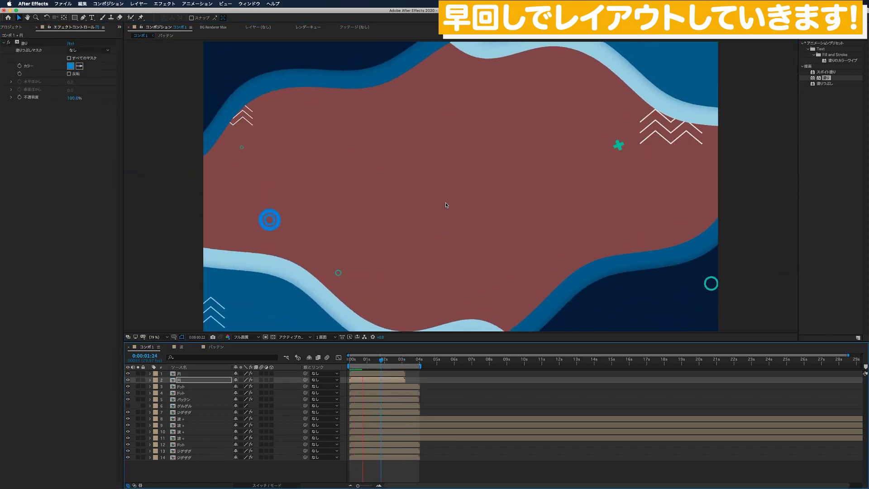
- Enable time remapping on the バッテン layer with a loopOut() expression
{"action": "right_click", "coordinate": [396, 374]}
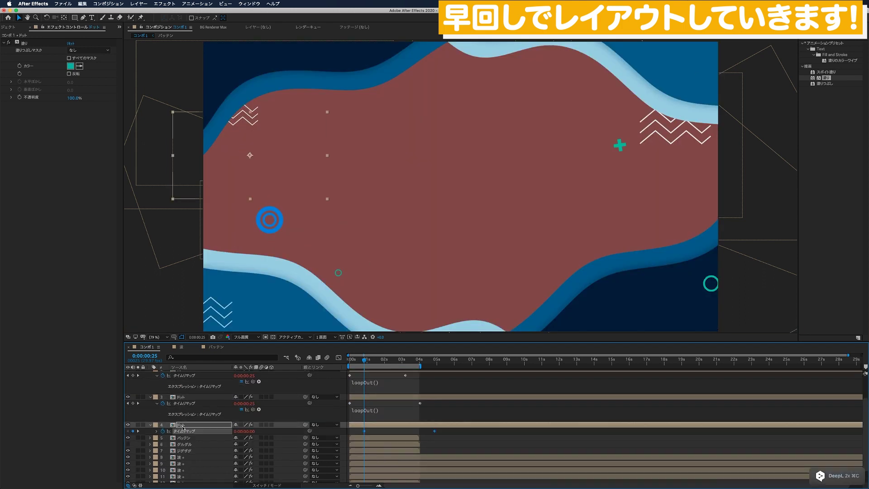
{"action": "key", "text": "ctrl+v"}
{"action": "key", "text": "ctrl+a"}
{"action": "type", "text": "loopOut()"}
{"action": "scroll", "coordinate": [190, 439], "scroll_direction": "down", "scroll_amount": 1}
- Move グルグル down the stack and give the ドット layer a time-remap loopOut expression
{"action": "left_click_drag", "start_coordinate": [191, 428], "coordinate": [190, 459]}
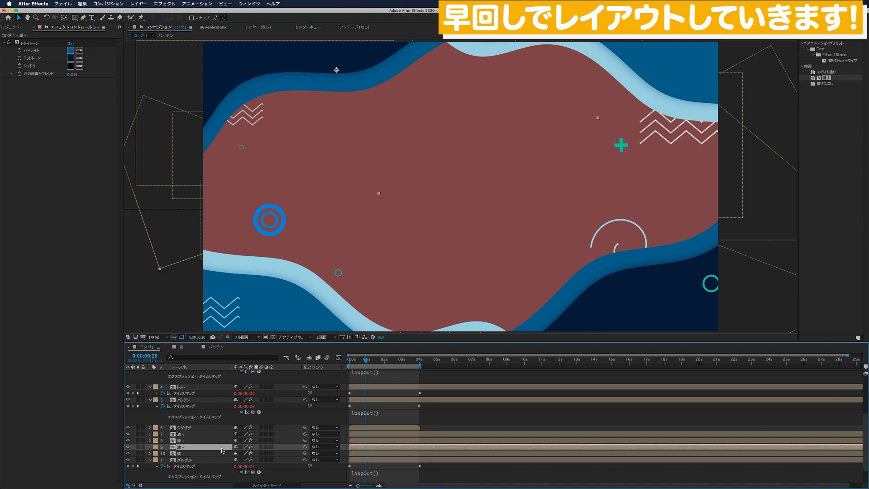
{"action": "left_click", "coordinate": [186, 466]}
{"action": "key", "text": "ctrl+alt+t"}
{"action": "left_click", "coordinate": [162, 472], "text": "alt"}
{"action": "type", "text": "loopOut(\""}
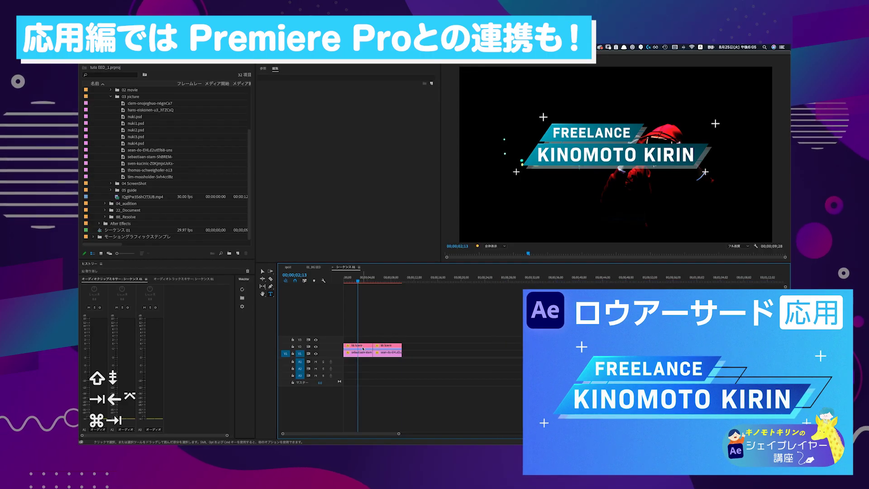
- Select the lower-third title clip on V2 and edit its Name text in Essential Graphics
{"action": "left_click", "coordinate": [363, 348]}
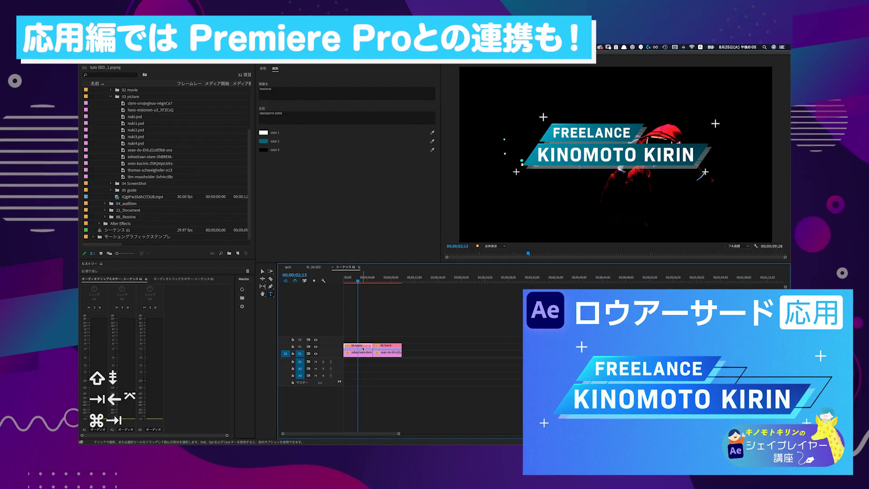
{"action": "left_click", "coordinate": [305, 112]}
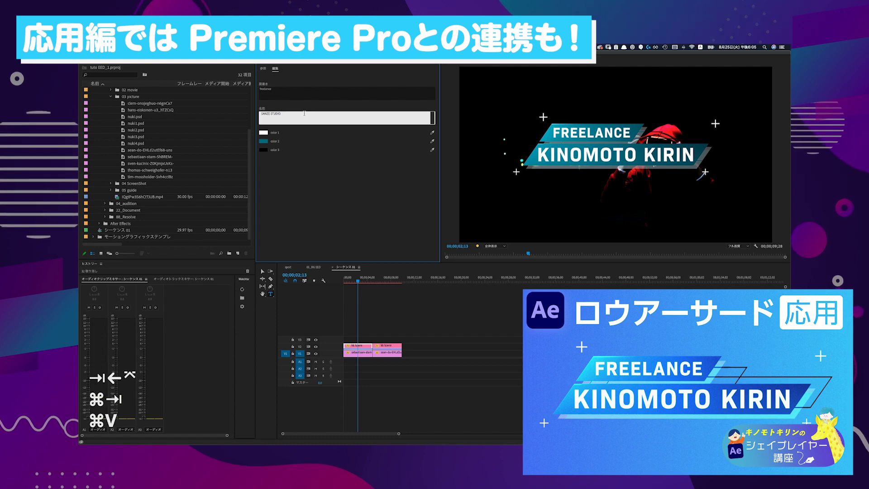